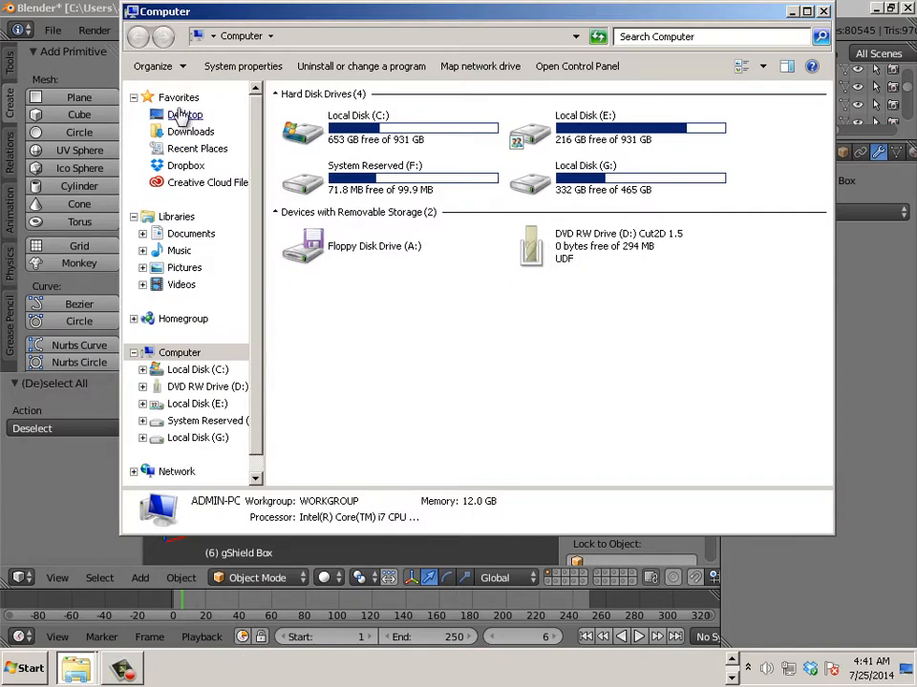
# Open the JPEG image named Scan from the Dropbox folder in Adobe Illustrator
pyautogui.click(184, 166)
pyautogui.click(426, 220)
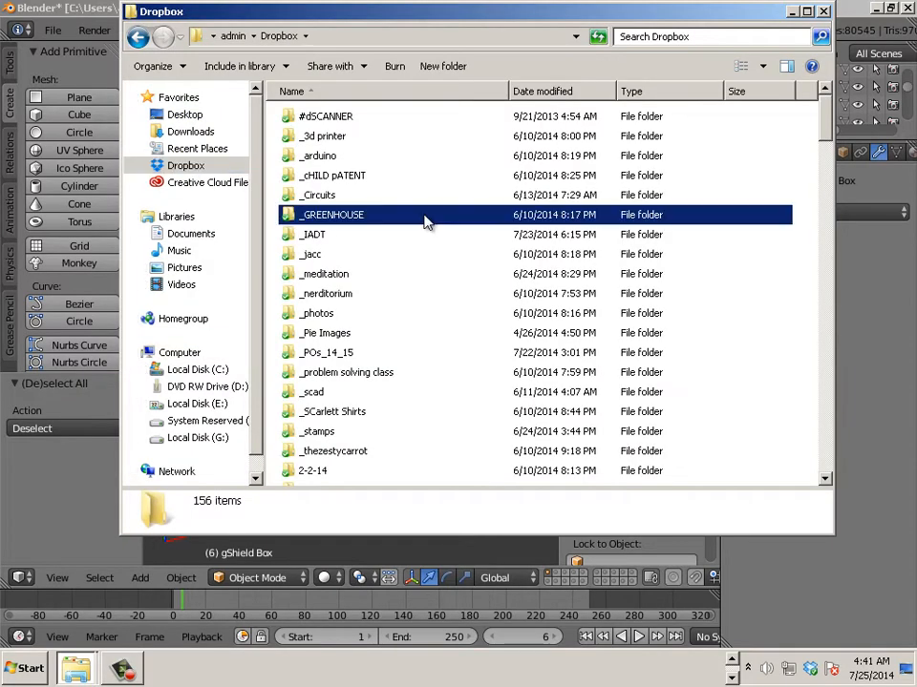
pyautogui.scroll(-13, 426, 221)
pyautogui.scroll(-7, 426, 222)
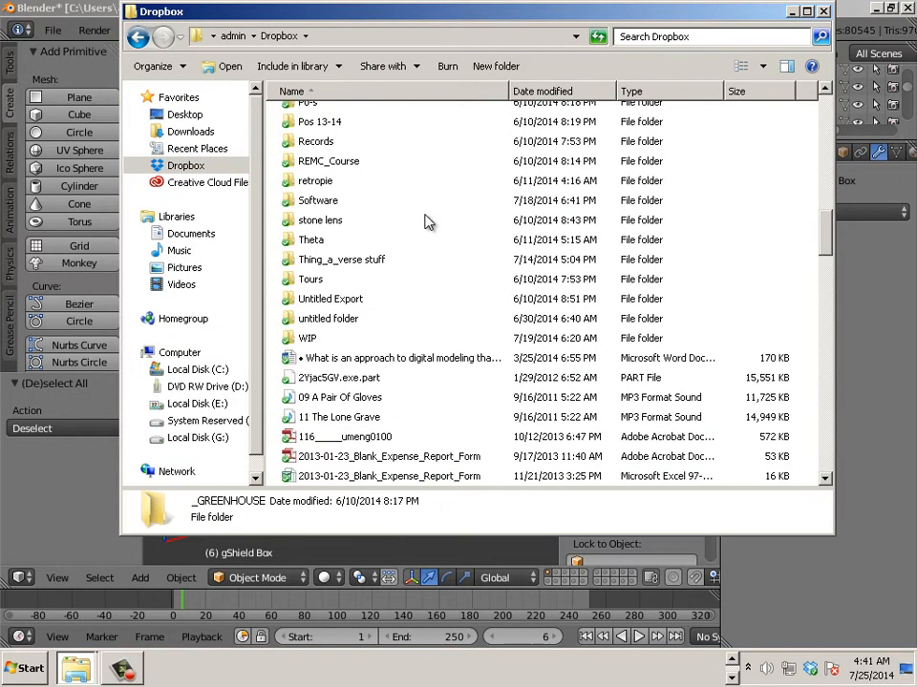
pyautogui.scroll(-15, 392, 251)
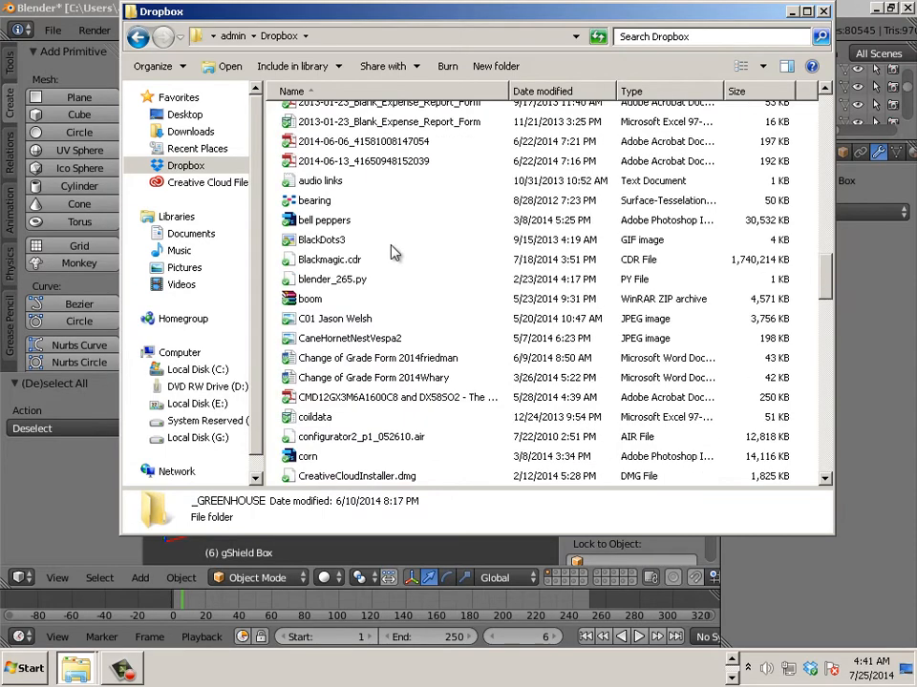
pyautogui.scroll(-4, 392, 252)
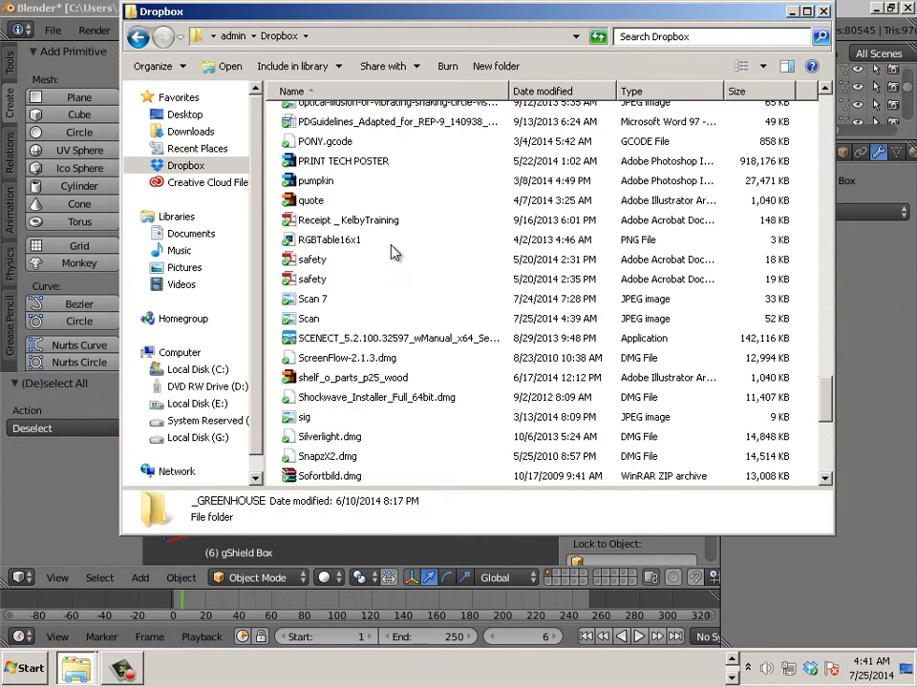
pyautogui.click(330, 301)
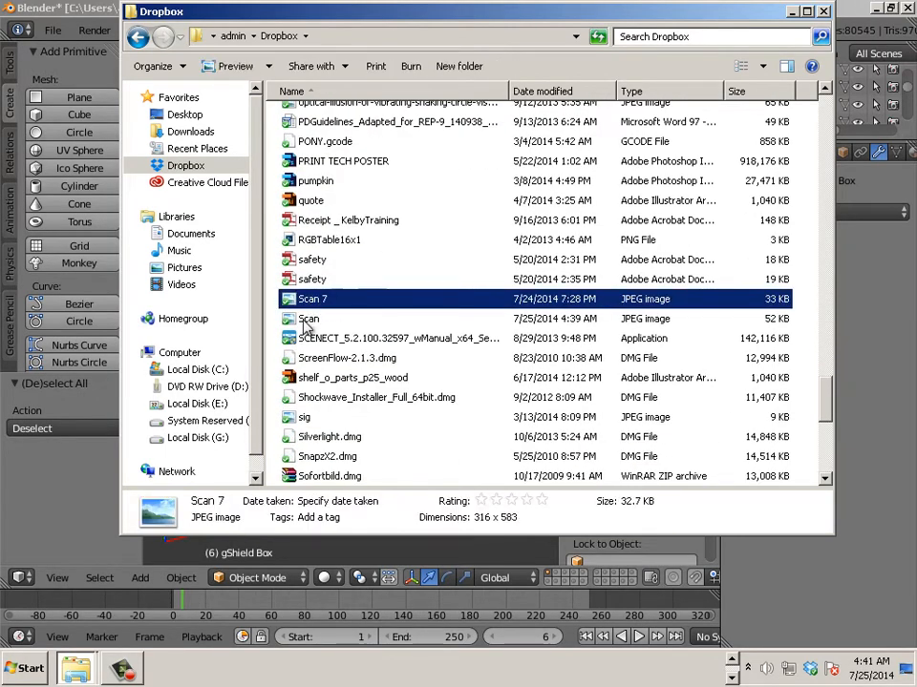
pyautogui.click(303, 320)
pyautogui.rightClick(302, 319)
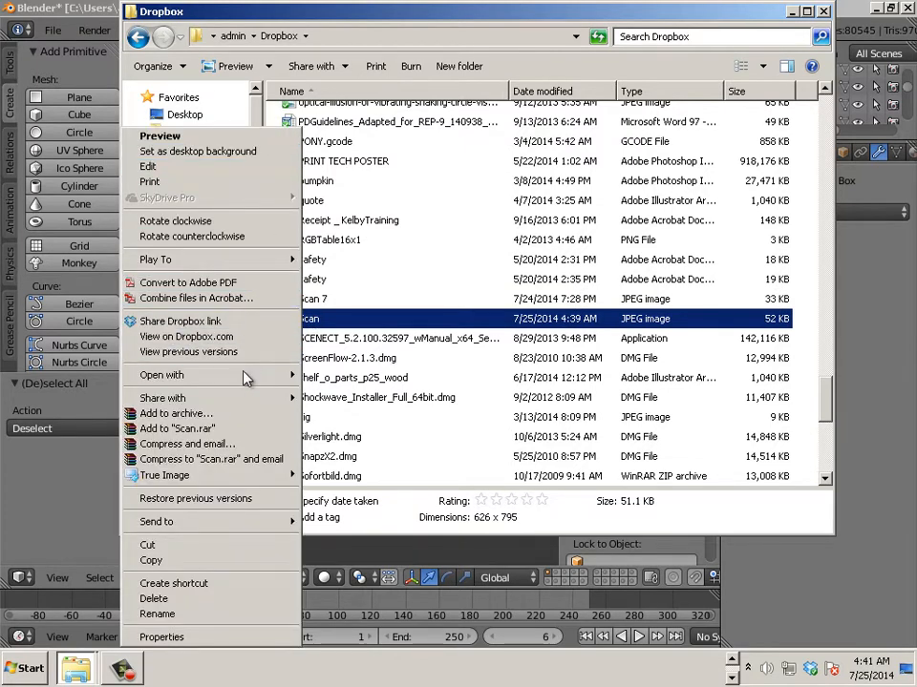
pyautogui.moveTo(246, 375)
pyautogui.click(336, 379)
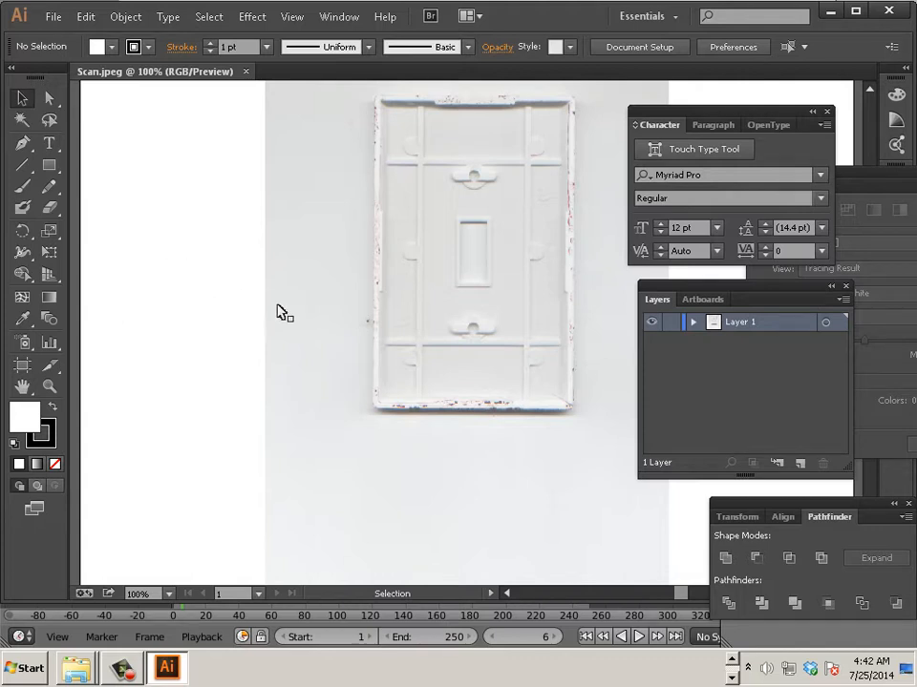
# Examine the scanned switch plate's rim, top edge and corners at several magnifications
pyautogui.scroll(2, 458, 320)
pyautogui.moveTo(485, 257); pyautogui.dragTo(384, 421)
pyautogui.moveTo(405, 253); pyautogui.dragTo(358, 267)
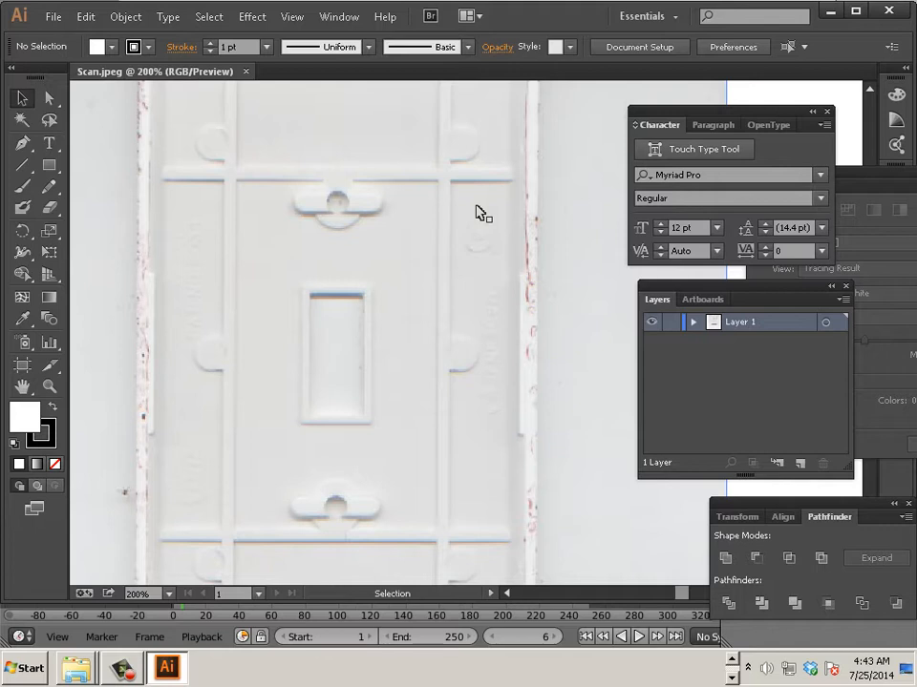
pyautogui.scroll(1, 477, 233)
pyautogui.scroll(2, 477, 233)
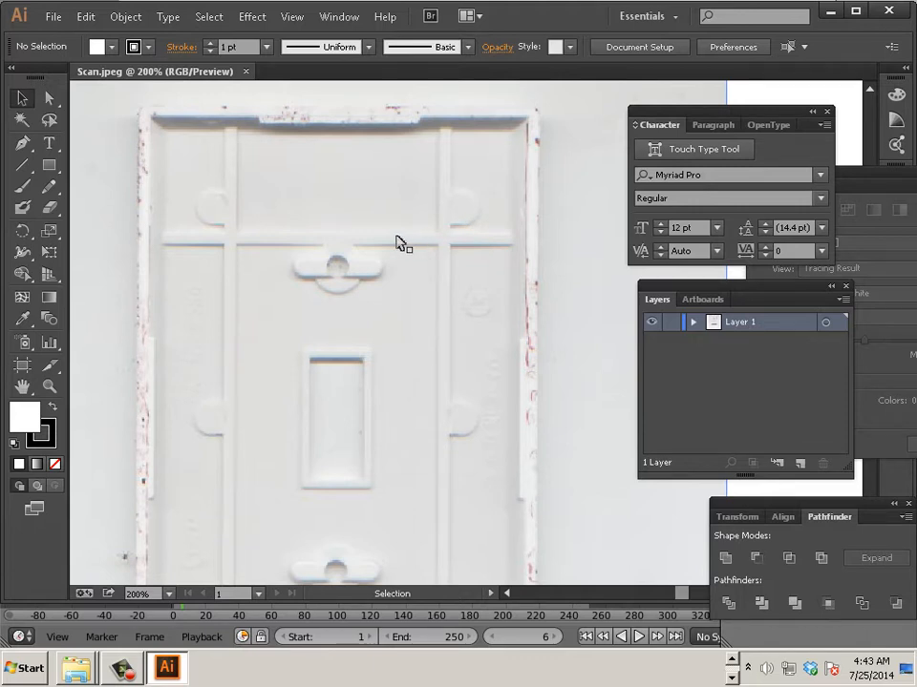
pyautogui.press('space')
pyautogui.moveTo(213, 203); pyautogui.dragTo(163, 249)
pyautogui.press('space')
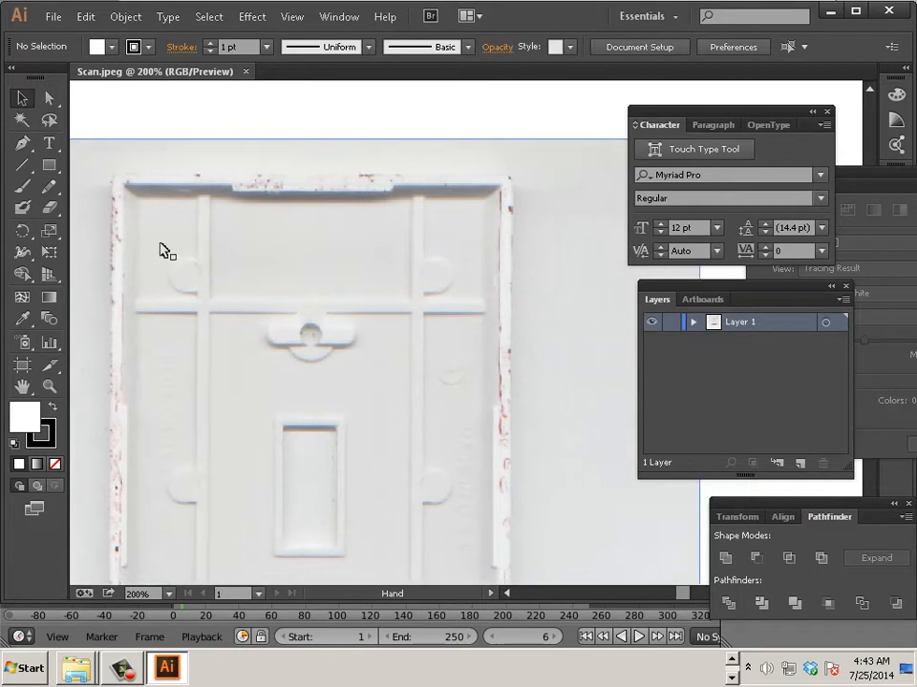
pyautogui.moveTo(25, 145); pyautogui.dragTo(47, 150)
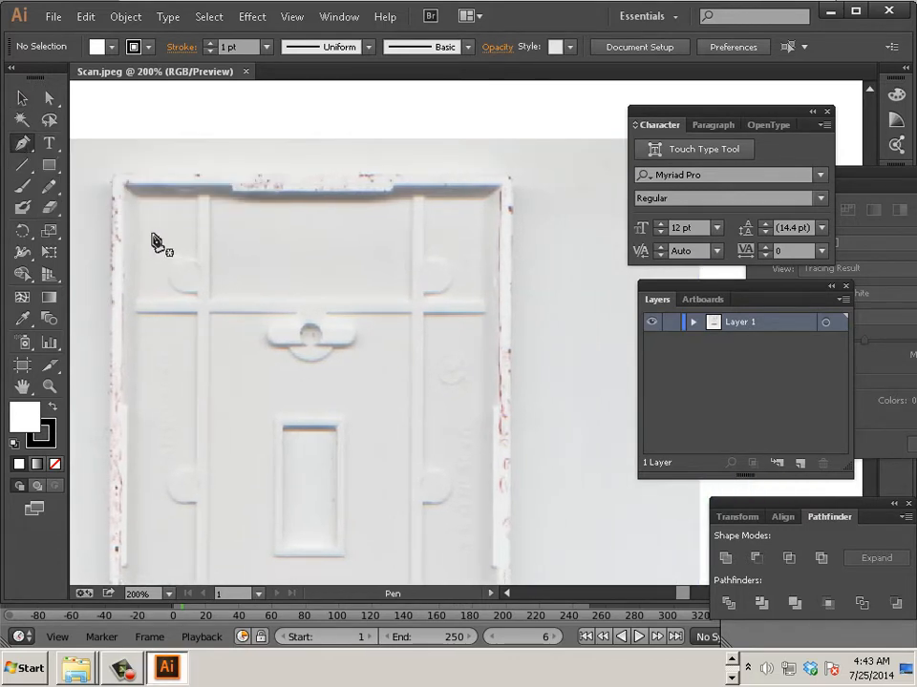
pyautogui.press('space')
pyautogui.moveTo(161, 233); pyautogui.dragTo(211, 301)
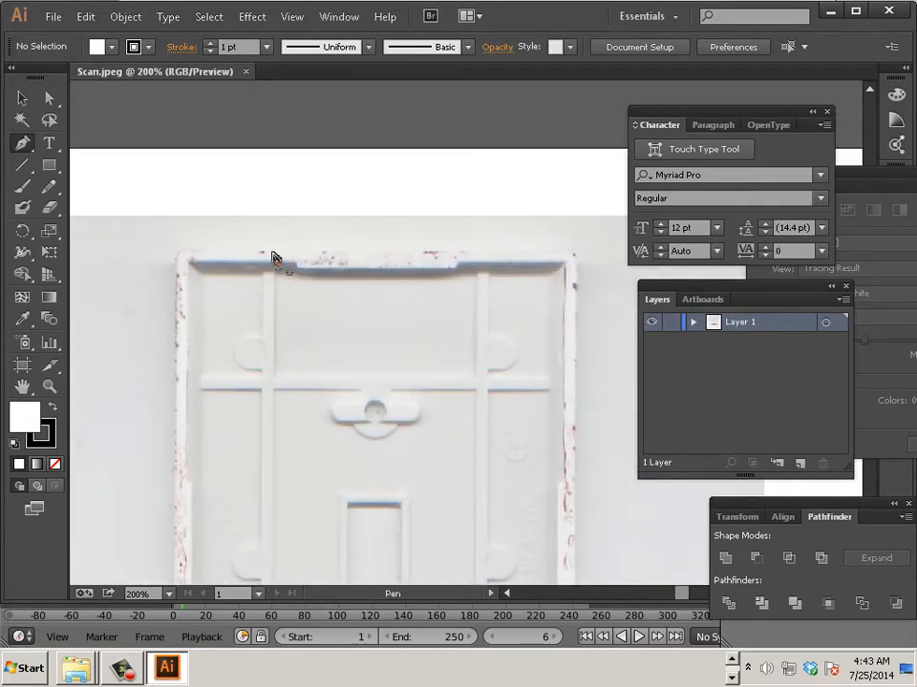
pyautogui.scroll(1, 261, 258)
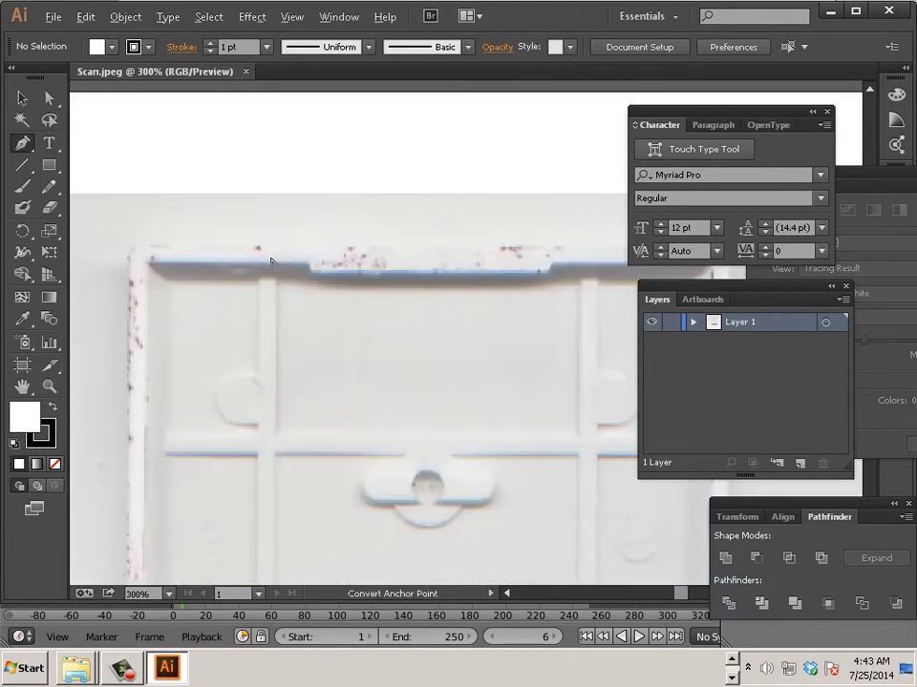
pyautogui.moveTo(398, 330); pyautogui.dragTo(356, 370)
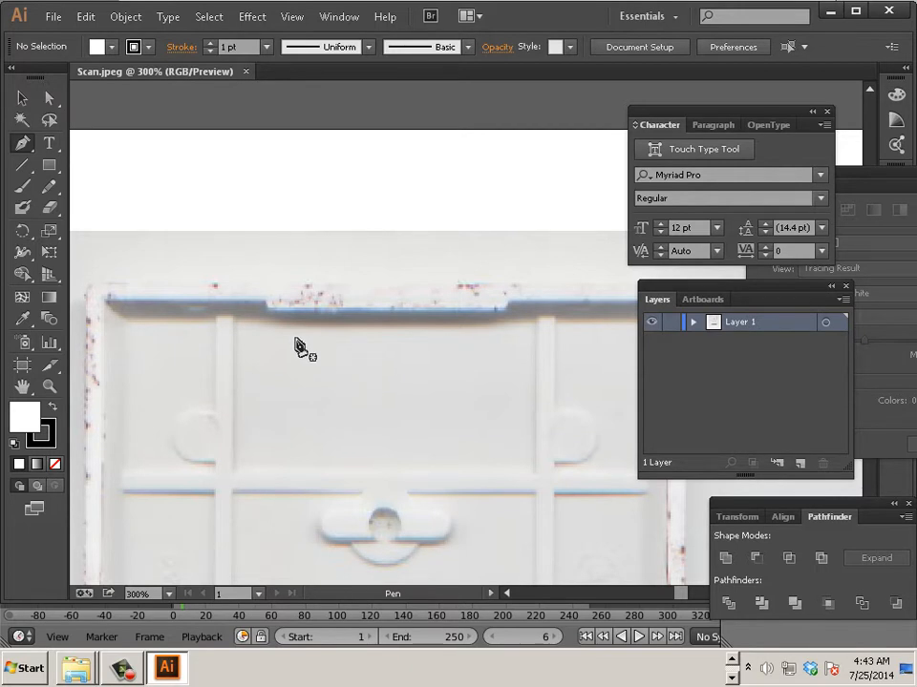
pyautogui.press('alt')
pyautogui.scroll(1, 343, 361)
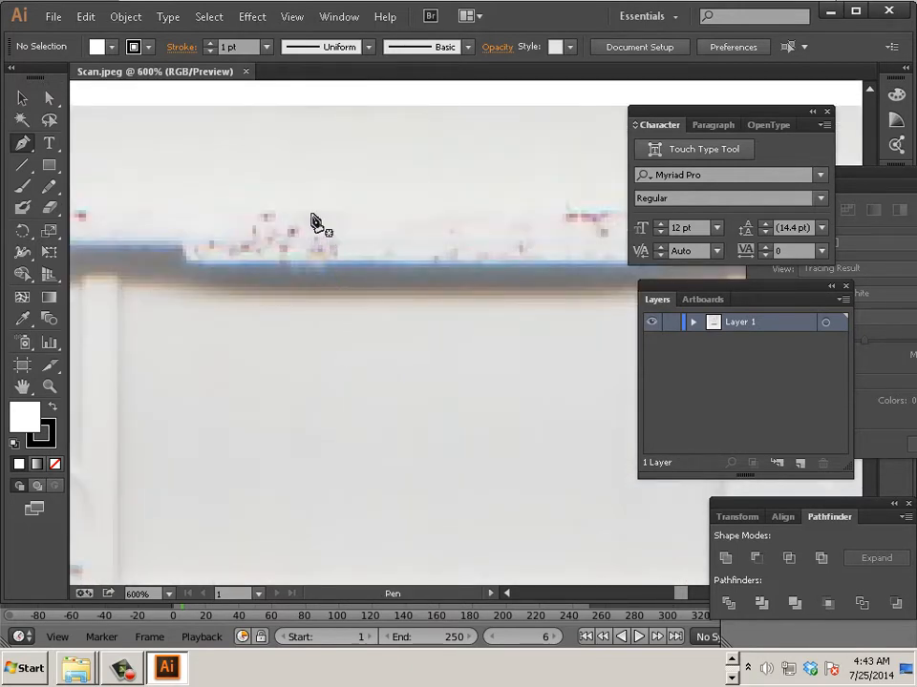
pyautogui.scroll(-3, 335, 246)
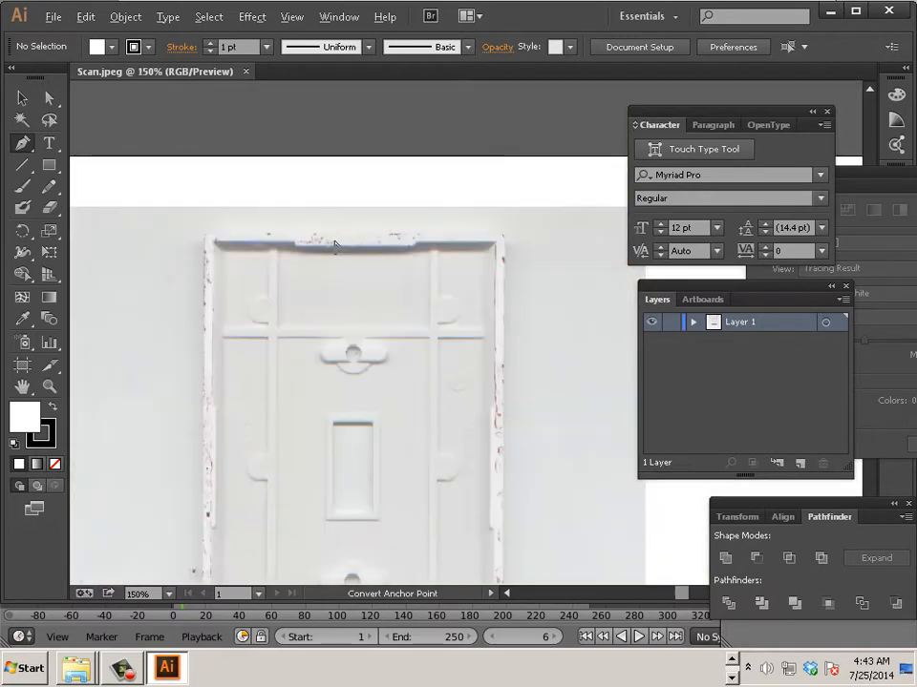
pyautogui.scroll(1, 335, 246)
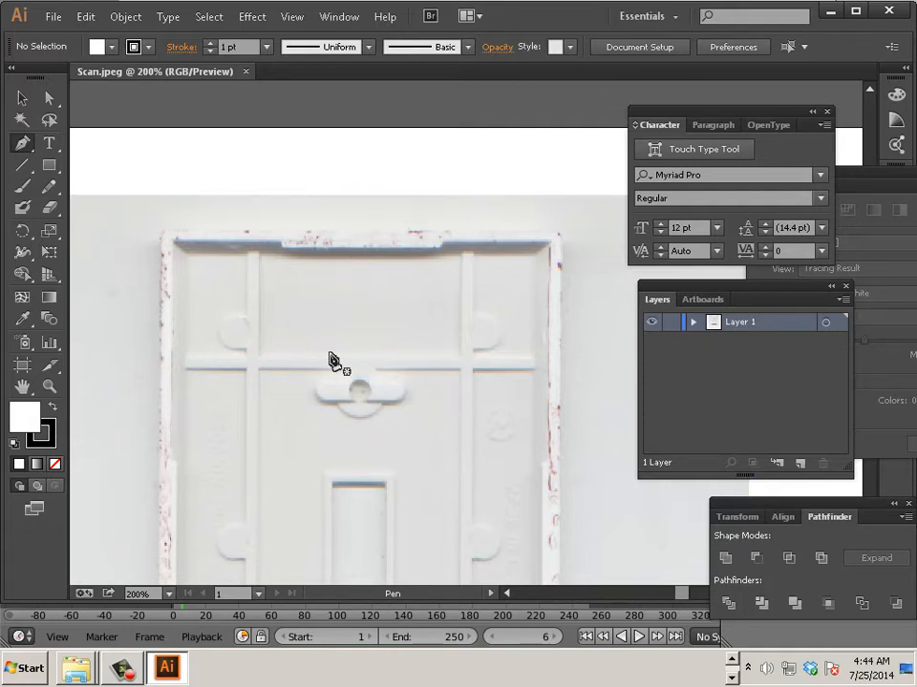
# Show the rulers and place a vertical guide through the switch plate's upper screw hole
pyautogui.click(329, 21)
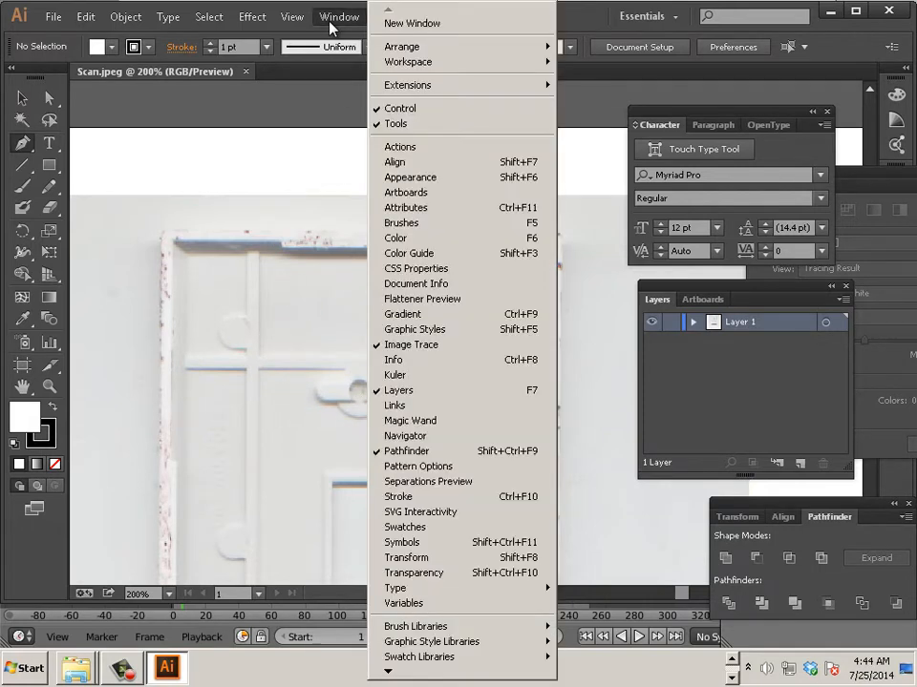
pyautogui.moveTo(293, 16)
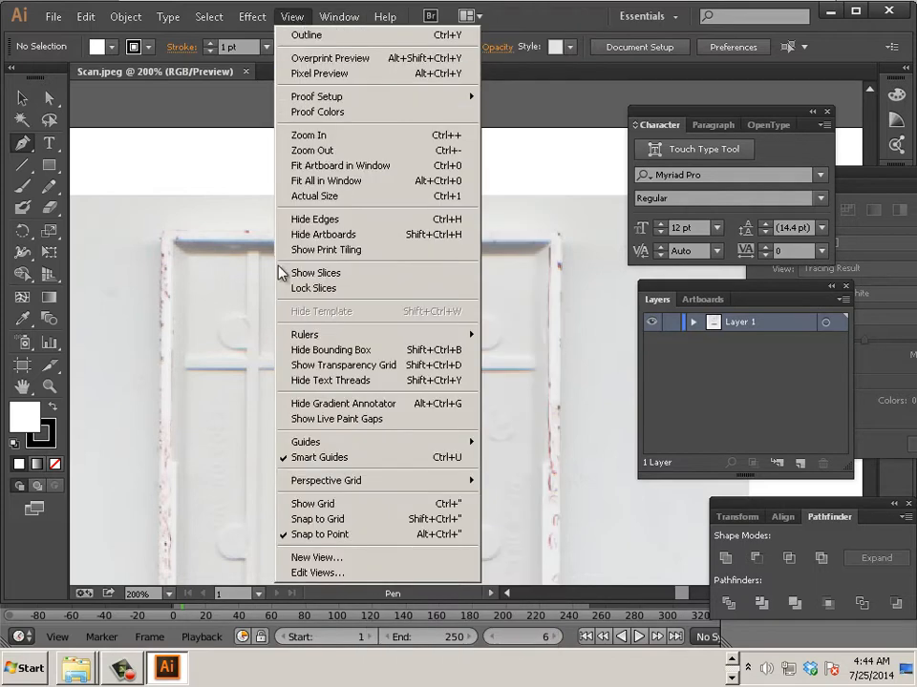
pyautogui.moveTo(305, 334)
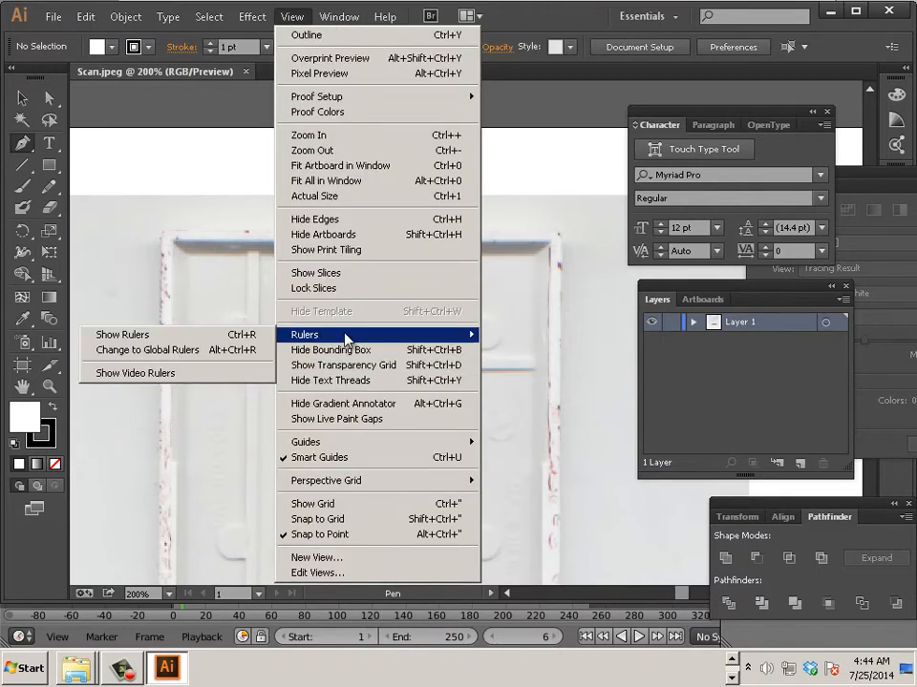
pyautogui.click(199, 333)
pyautogui.moveTo(77, 317); pyautogui.dragTo(362, 346)
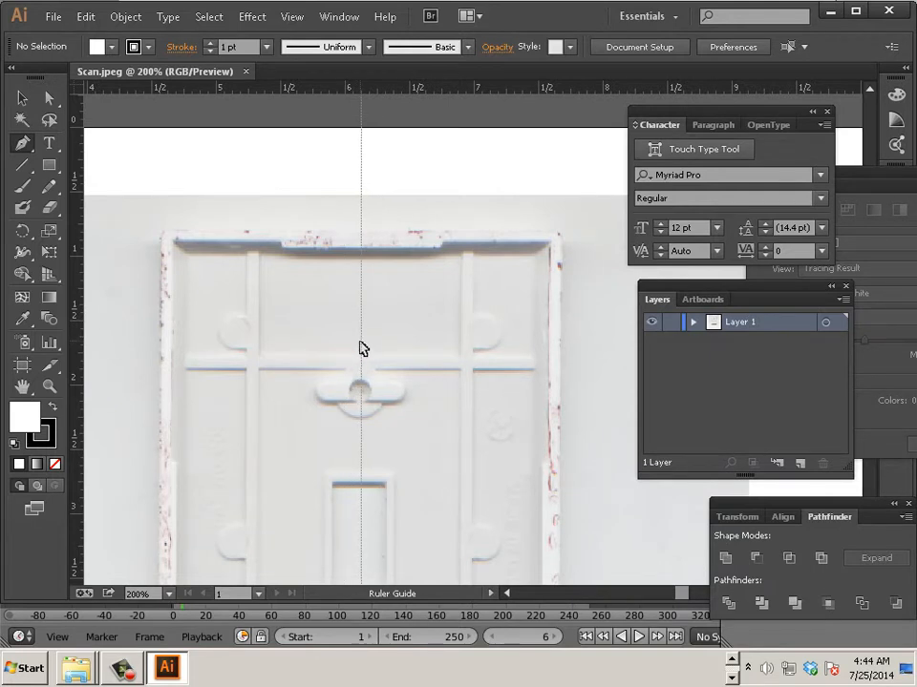
pyautogui.moveTo(360, 342); pyautogui.dragTo(360, 348)
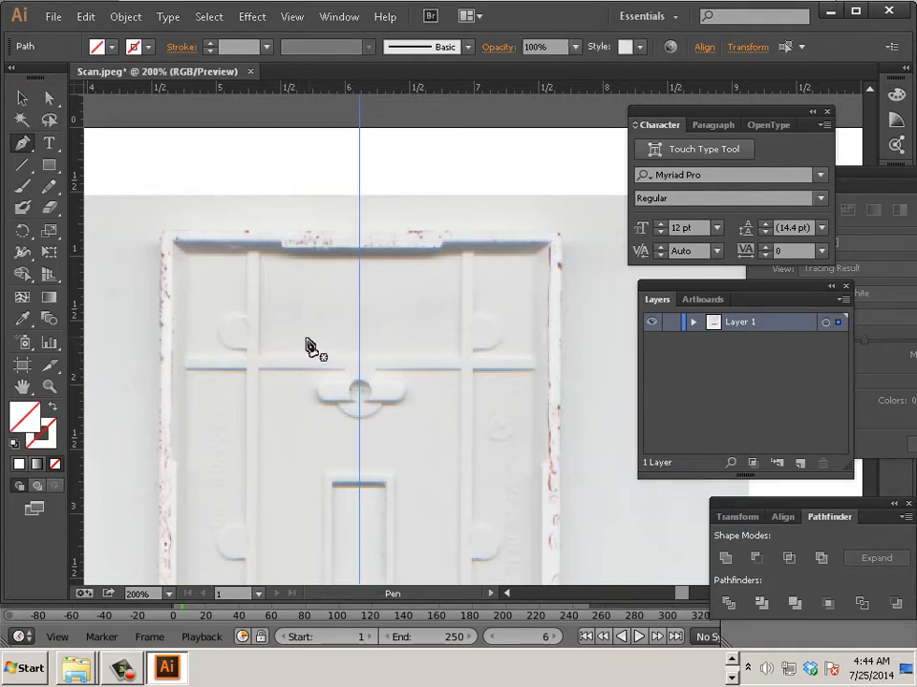
# Shift the vertical guide slightly so it runs through the exact center of the upper screw hole
pyautogui.scroll(-3, 308, 345)
pyautogui.scroll(1, 308, 345)
pyautogui.scroll(4, 308, 346)
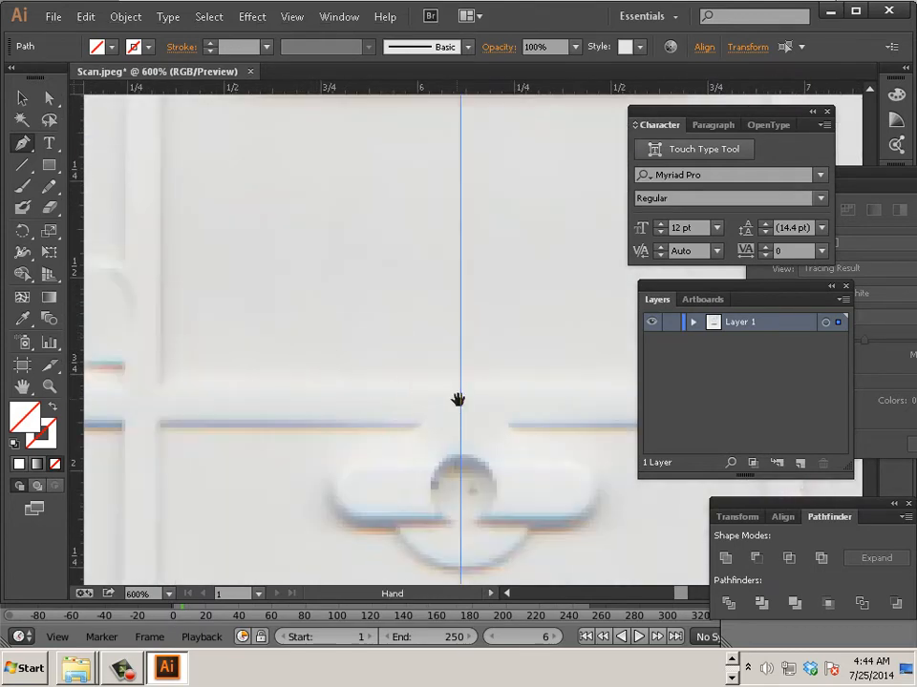
pyautogui.moveTo(458, 400); pyautogui.dragTo(373, 219)
pyautogui.scroll(1, 366, 236)
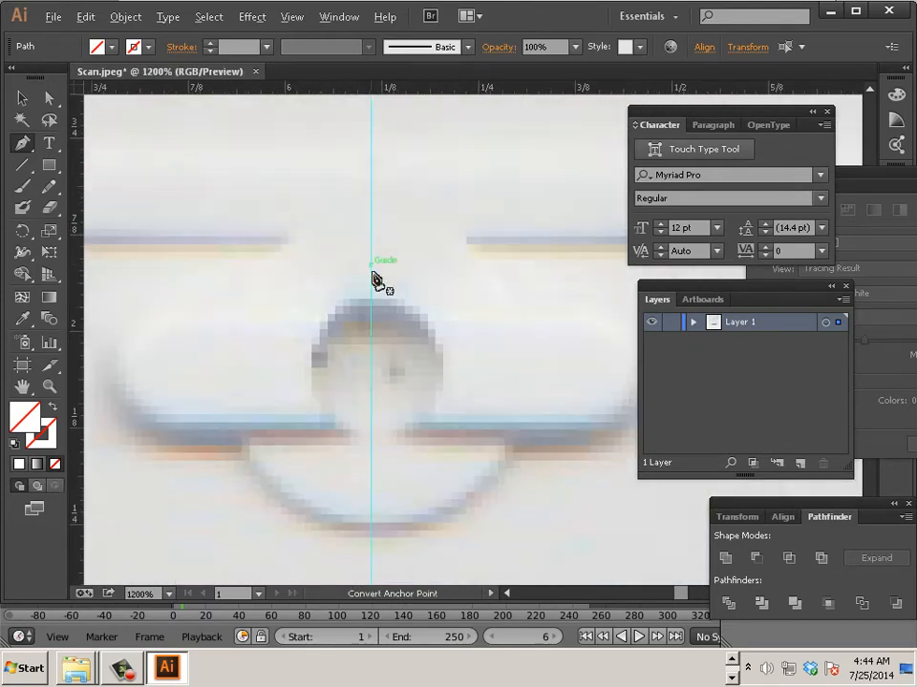
pyautogui.click(24, 99)
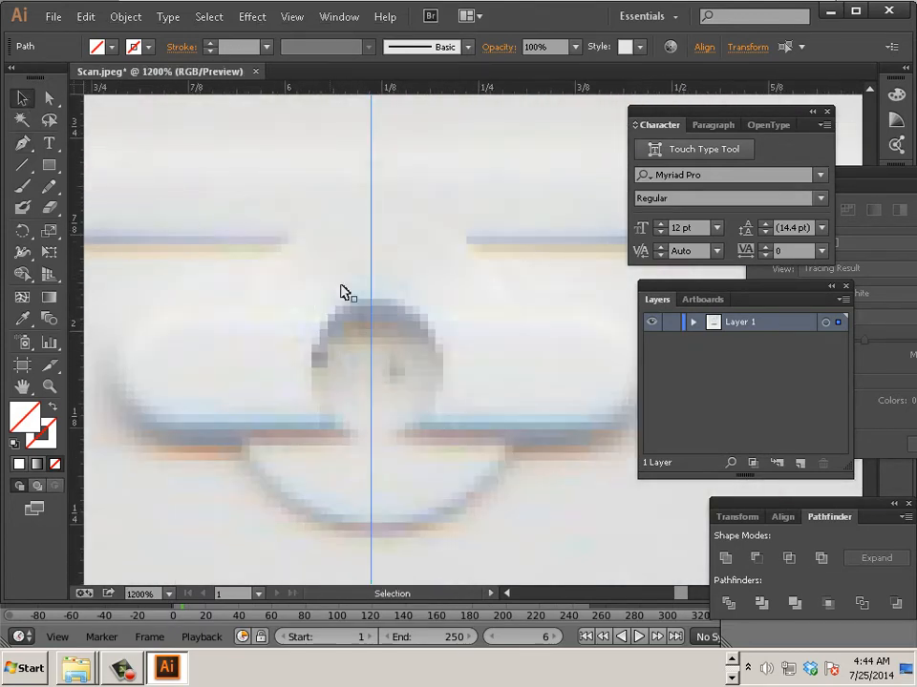
pyautogui.moveTo(372, 303); pyautogui.dragTo(374, 306)
pyautogui.scroll(-3, 439, 333)
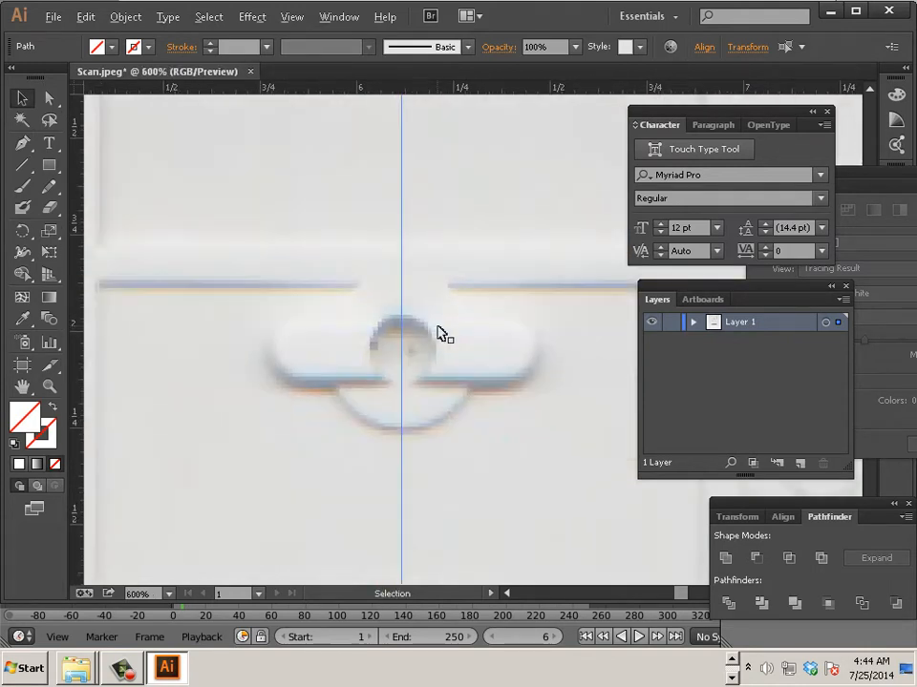
pyautogui.scroll(2, 439, 332)
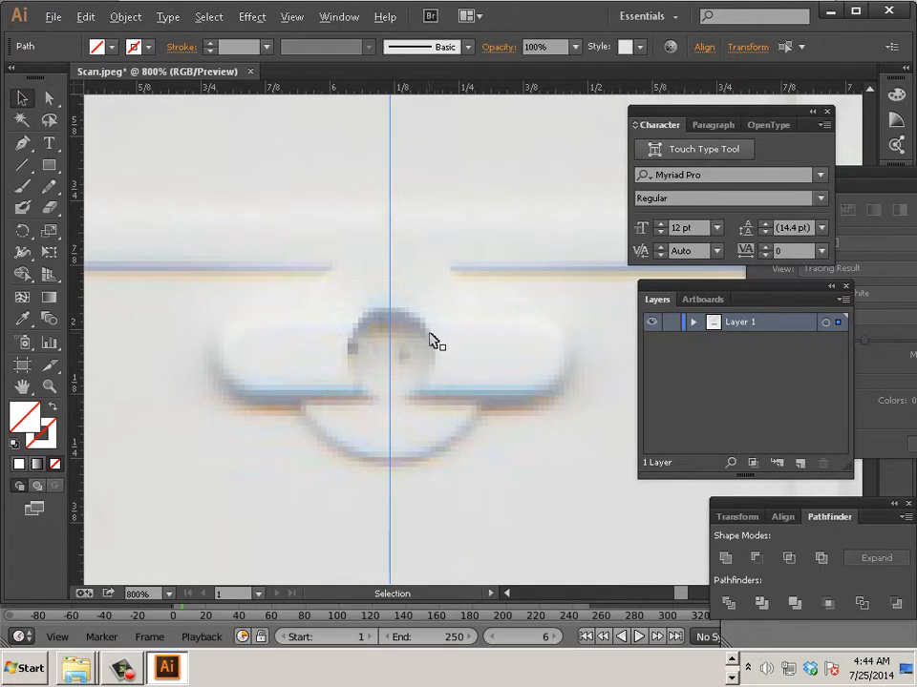
pyautogui.scroll(1, 431, 342)
pyautogui.scroll(1, 430, 341)
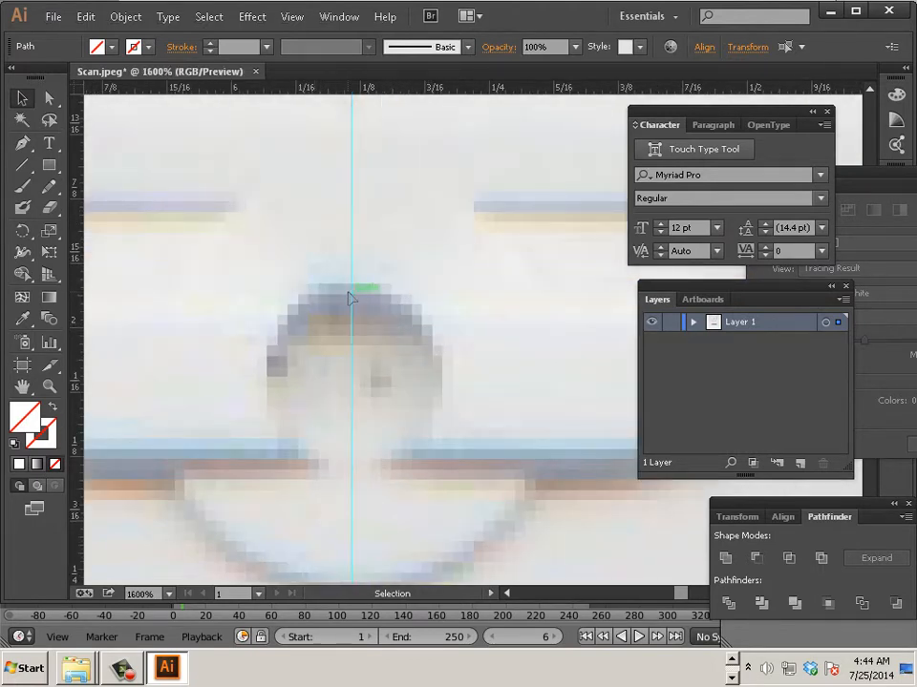
pyautogui.scroll(-6, 364, 304)
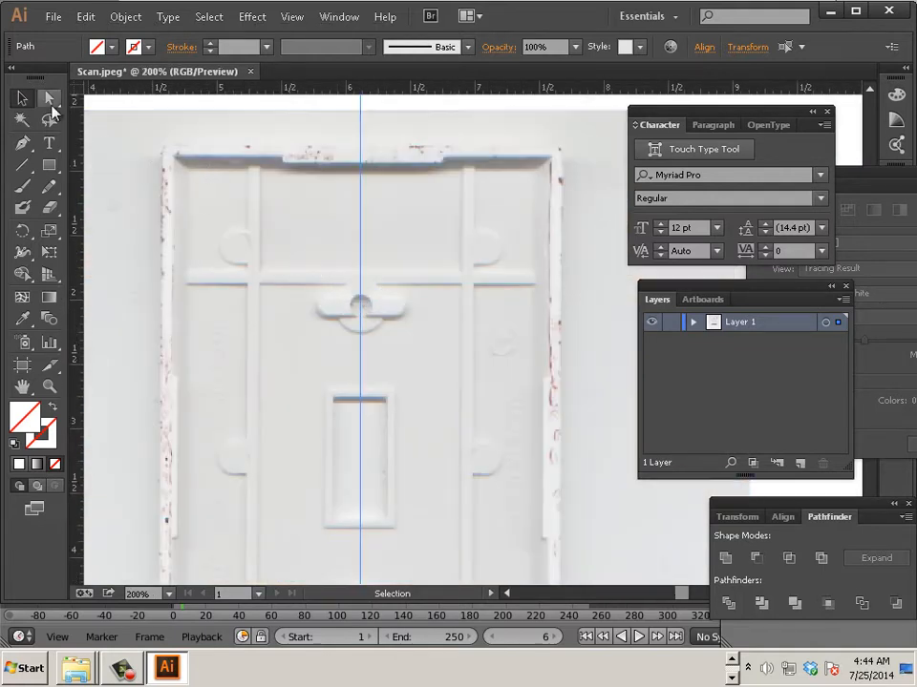
# Start a Pen path at the guide on the plate's top edge, run it about 1.5 in to the right and around the upper-right corner
pyautogui.click(29, 145)
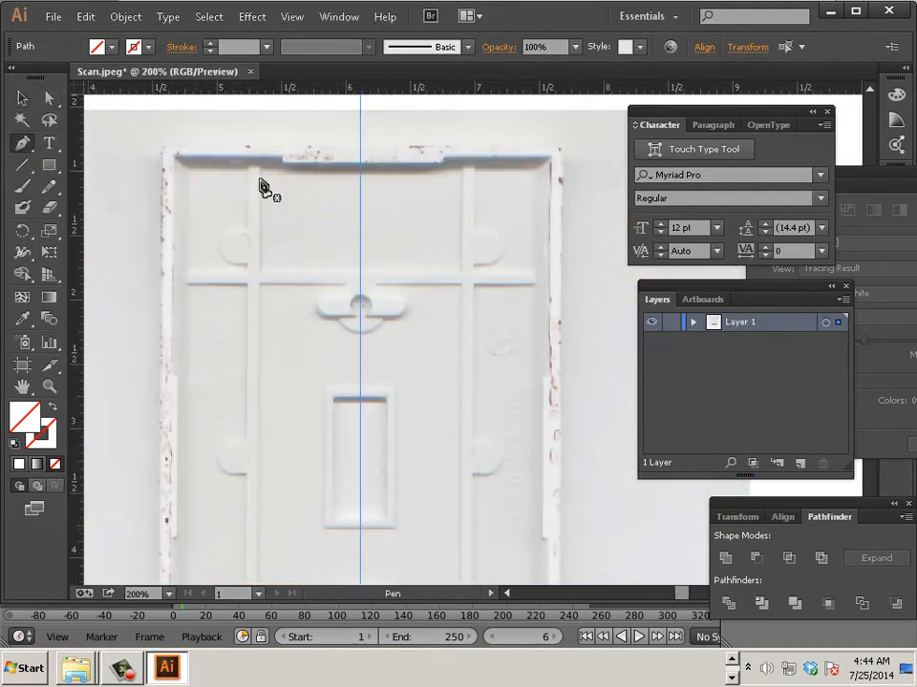
pyautogui.click(360, 145)
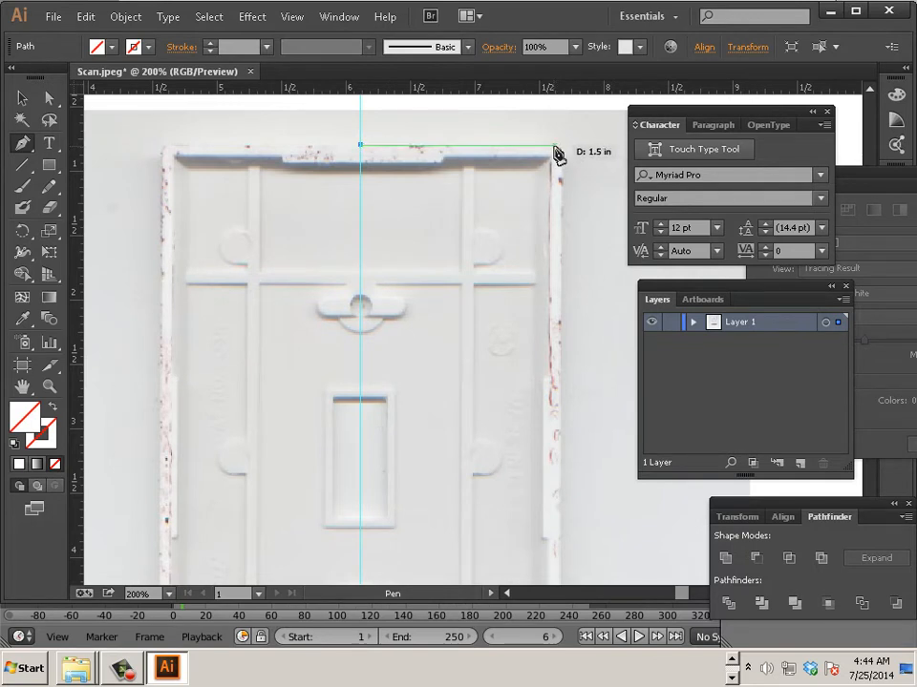
pyautogui.click(553, 146)
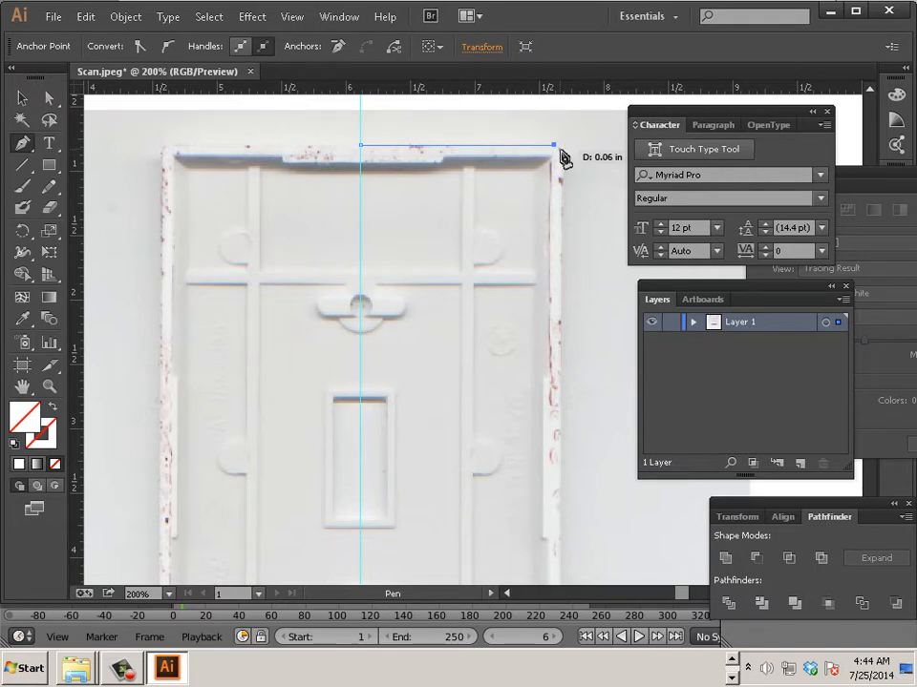
pyautogui.keyDown('ctrl'); pyautogui.click(560, 155); pyautogui.keyUp('ctrl')
pyautogui.click(558, 146)
pyautogui.keyDown('ctrl'); pyautogui.click(564, 172); pyautogui.keyUp('ctrl')
pyautogui.click(561, 164)
# Continue the path about 4.65 in down the plate's right side, around the lower corner and along the bottom edge to the guide
pyautogui.scroll(-5, 567, 244)
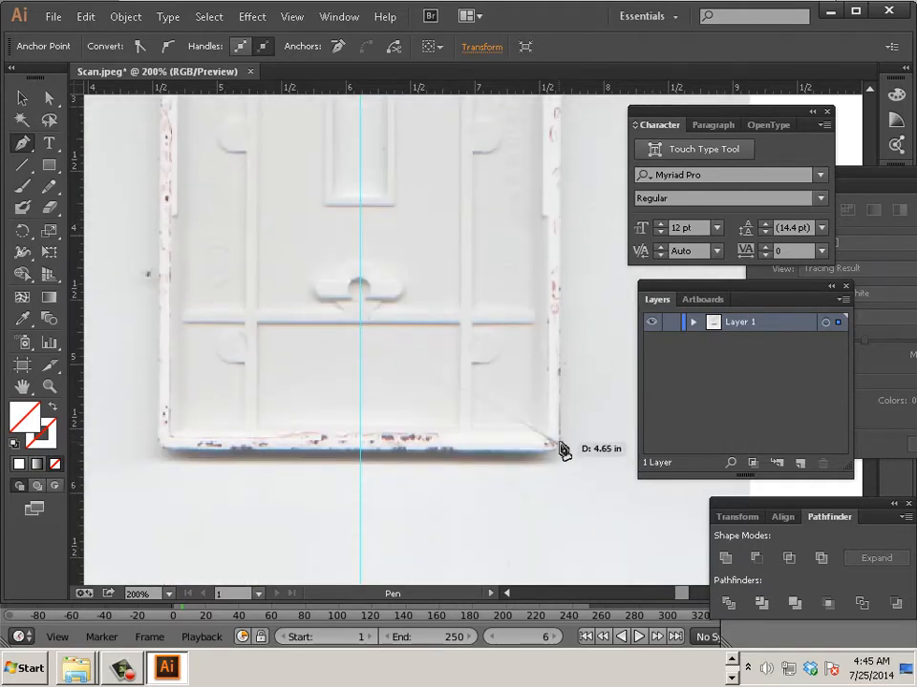
pyautogui.click(559, 445)
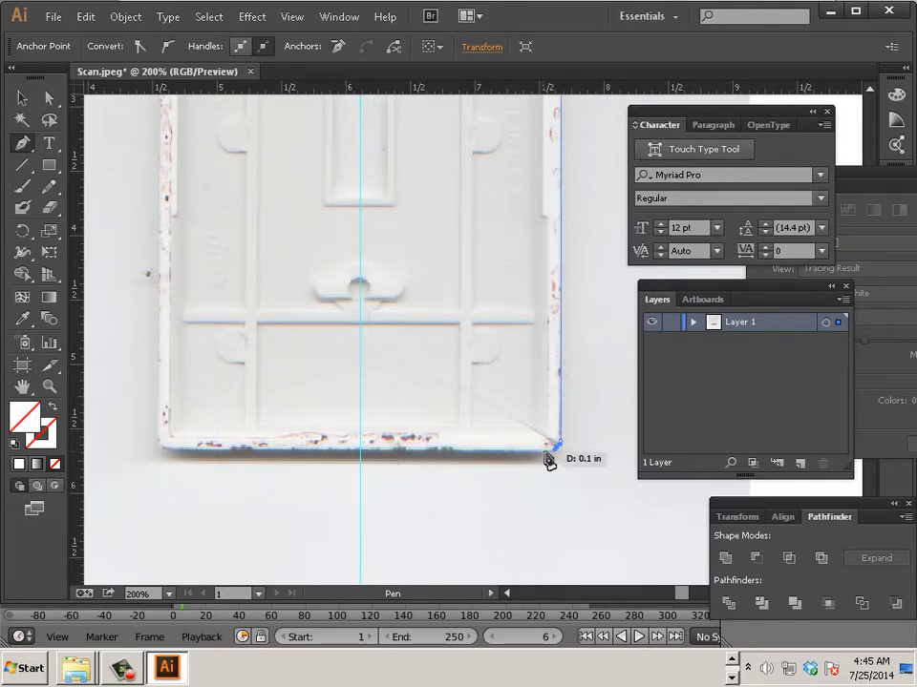
pyautogui.click(363, 451)
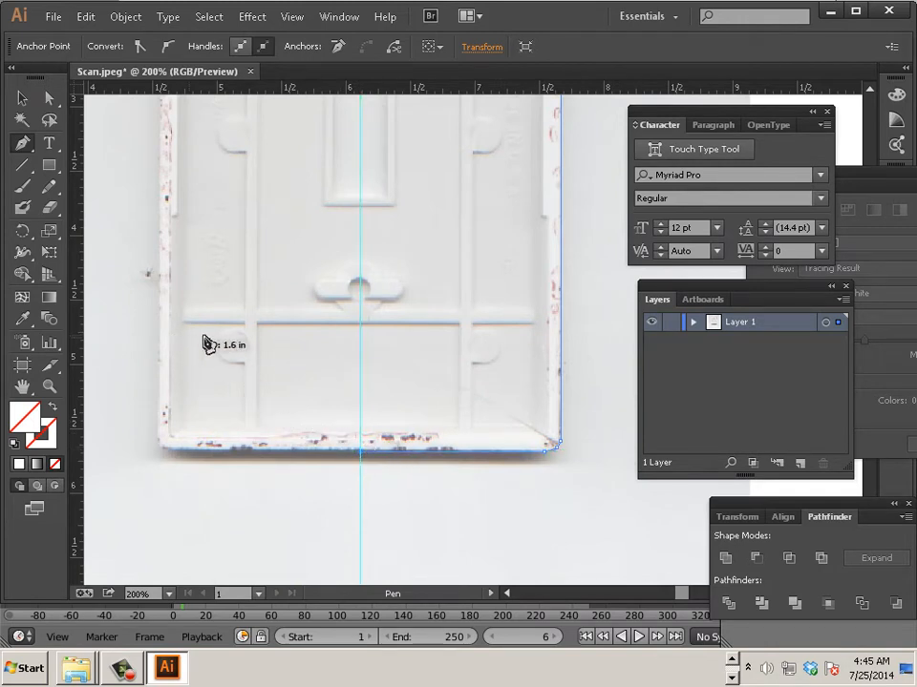
# Move the anchor where the right side meets the upper-right corner slightly outward onto the plate's edge
pyautogui.click(22, 97)
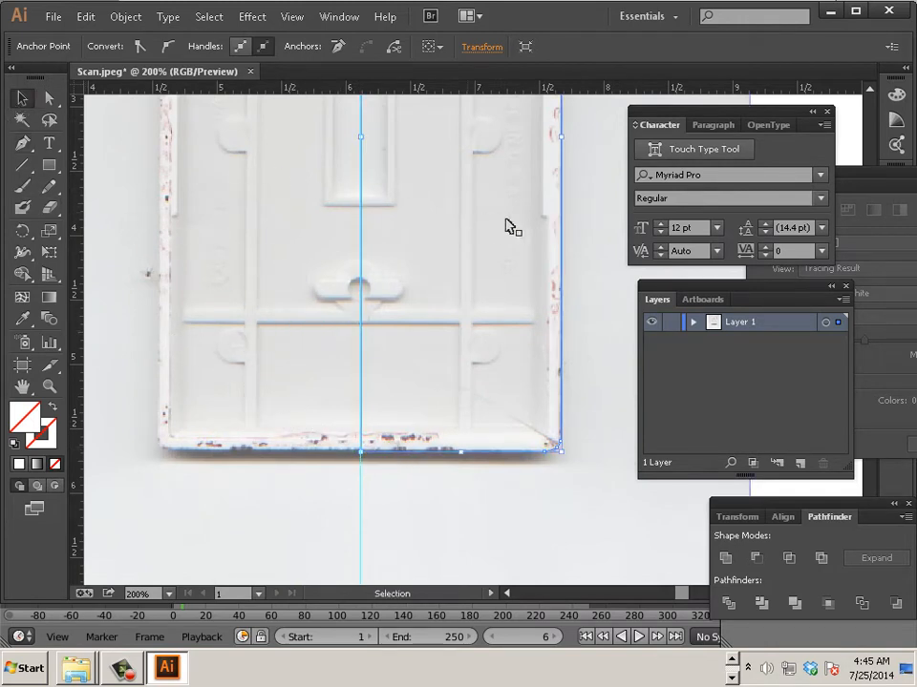
pyautogui.scroll(3, 576, 226)
pyautogui.moveTo(575, 225); pyautogui.dragTo(566, 581)
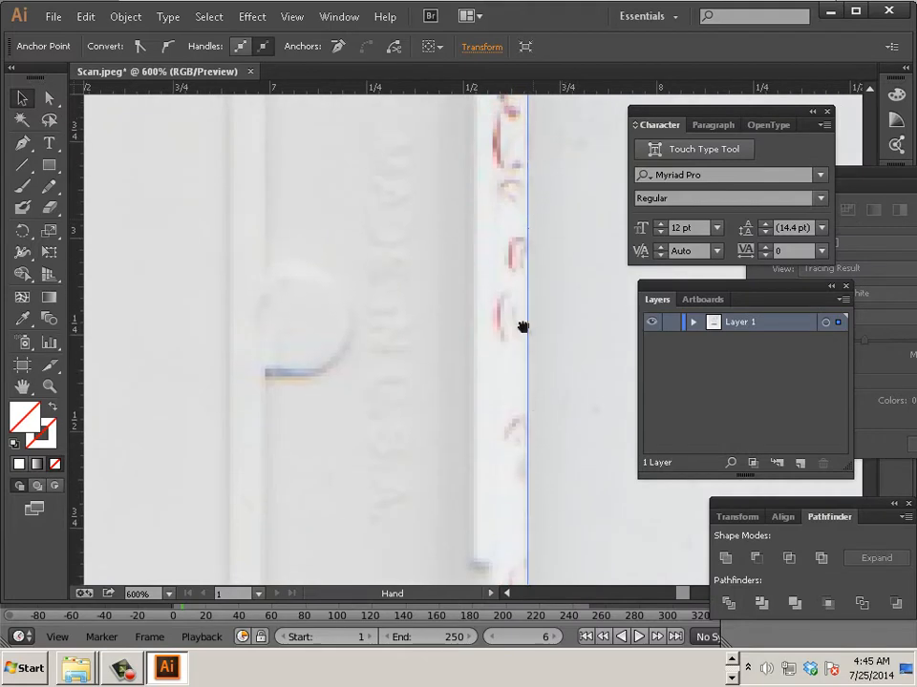
pyautogui.moveTo(522, 263); pyautogui.dragTo(510, 565)
pyautogui.moveTo(506, 313); pyautogui.dragTo(495, 605)
pyautogui.moveTo(475, 247); pyautogui.dragTo(479, 530)
pyautogui.moveTo(478, 321); pyautogui.dragTo(466, 362)
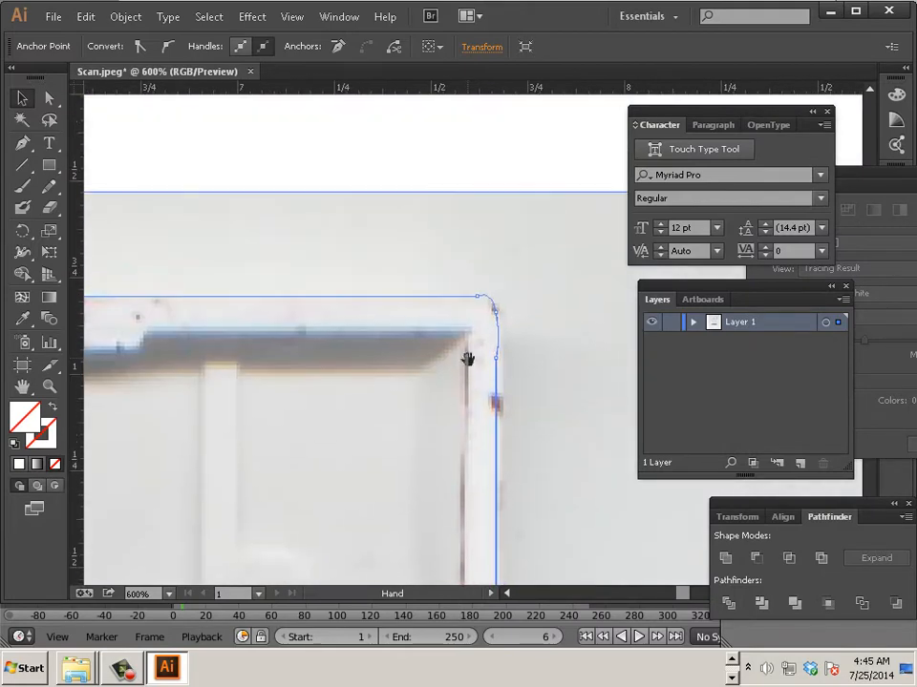
pyautogui.scroll(3, 516, 373)
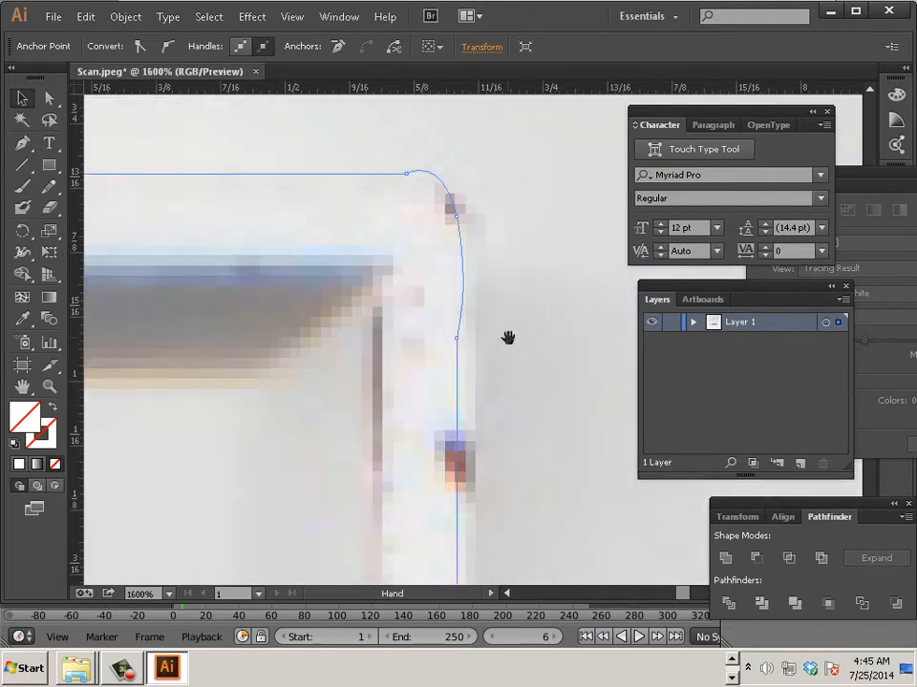
pyautogui.moveTo(496, 327); pyautogui.dragTo(526, 332)
pyautogui.press('a')
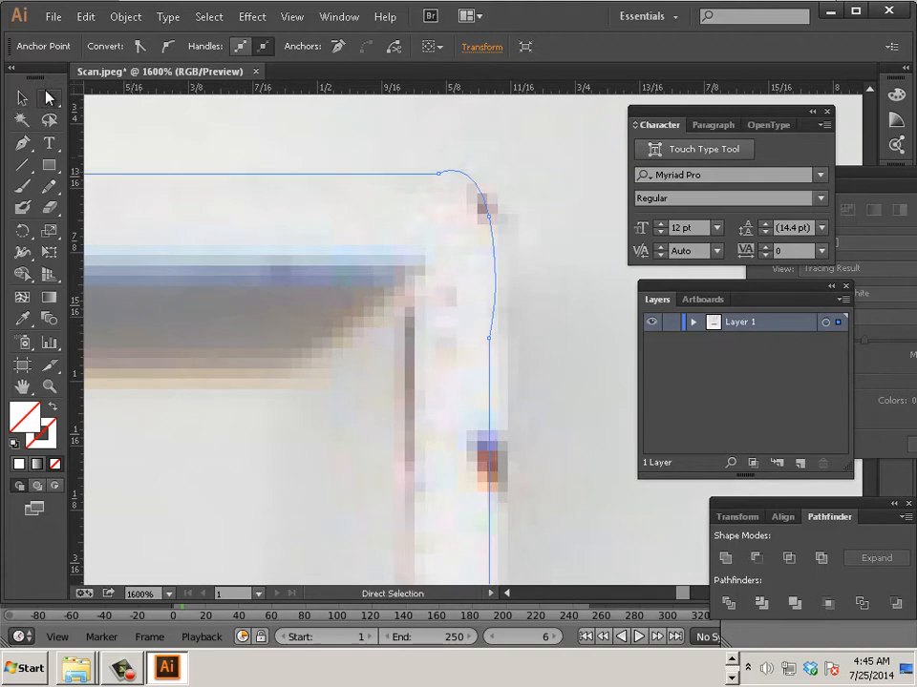
pyautogui.click(489, 338)
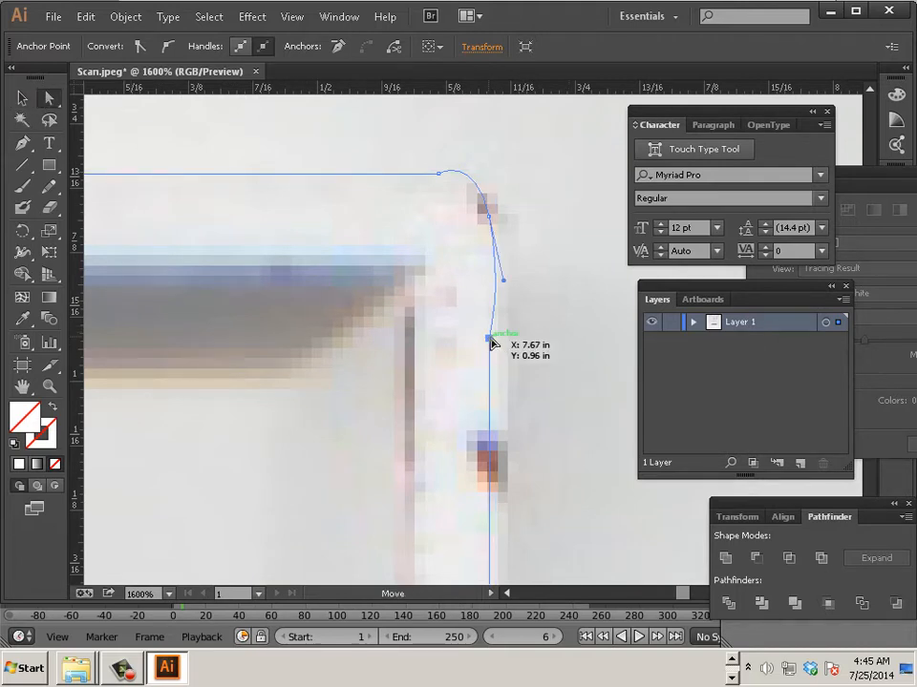
pyautogui.moveTo(490, 340); pyautogui.dragTo(498, 344)
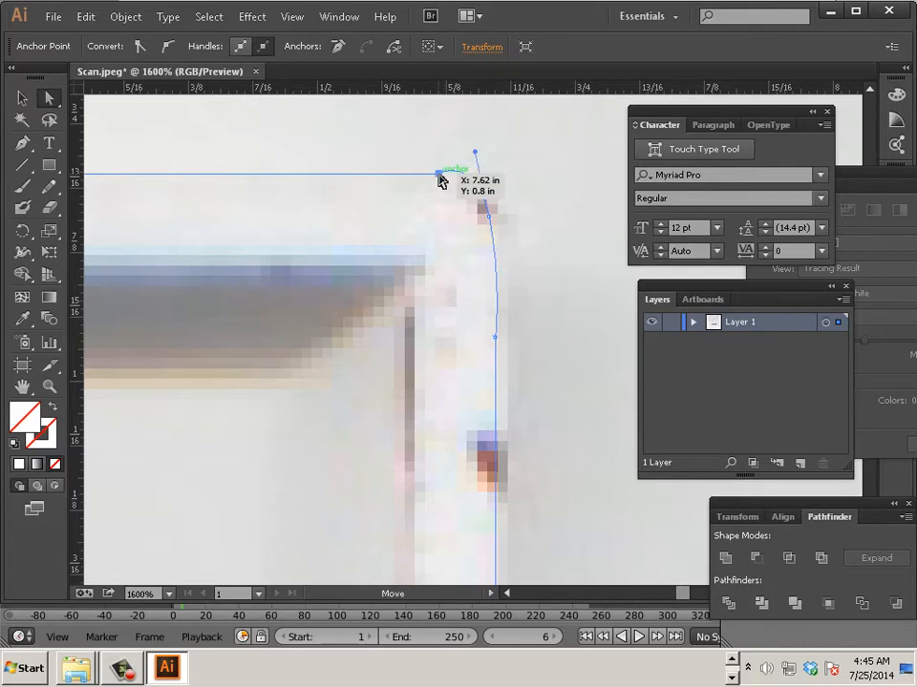
# Try to round the upper-right corner by adjusting its curve handle and smoothing the path with the Smooth tool
pyautogui.moveTo(476, 153)
pyautogui.mouseDown()
pyautogui.moveTo(469, 172)
pyautogui.moveTo(471, 164)
pyautogui.mouseUp()
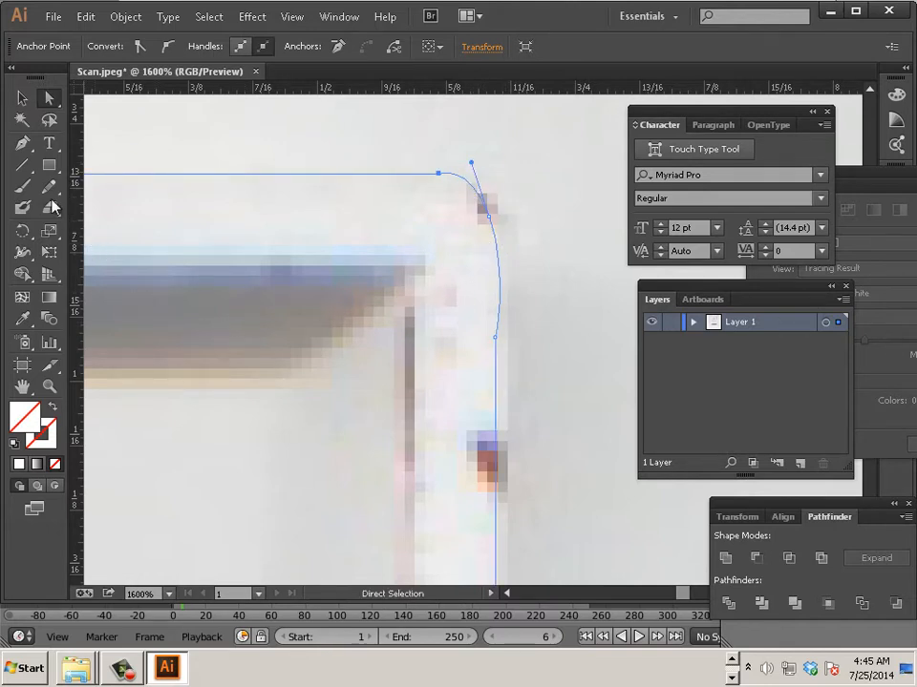
pyautogui.moveTo(49, 187)
pyautogui.mouseDown()
pyautogui.moveTo(127, 207)
pyautogui.moveTo(142, 222)
pyautogui.mouseUp()
pyautogui.moveTo(417, 174)
pyautogui.mouseDown()
pyautogui.moveTo(505, 279)
pyautogui.moveTo(497, 435)
pyautogui.mouseUp()
pyautogui.moveTo(469, 180)
pyautogui.mouseDown()
pyautogui.moveTo(490, 217)
pyautogui.moveTo(515, 392)
pyautogui.mouseUp()
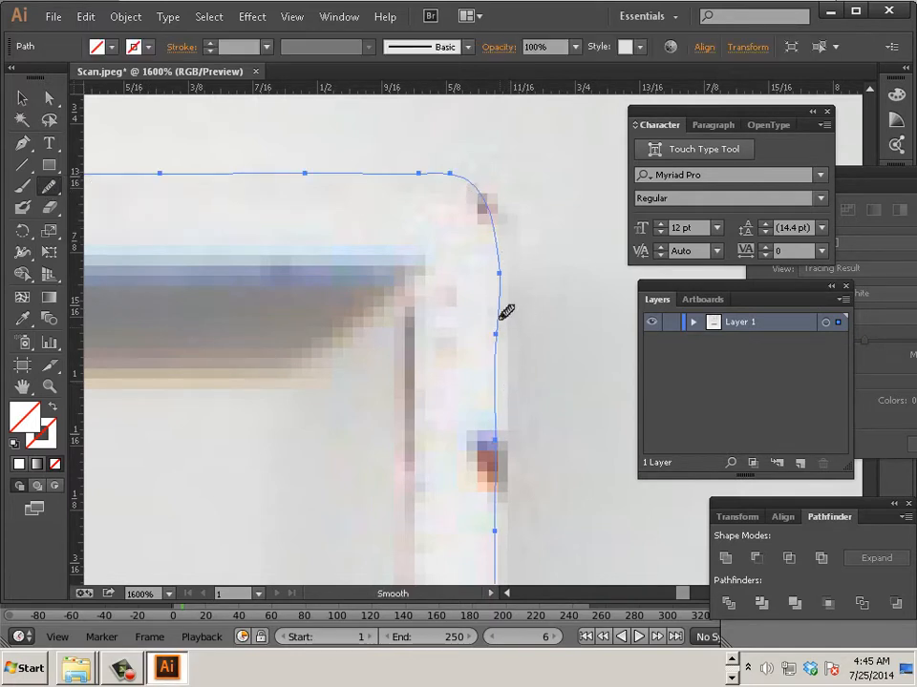
pyautogui.moveTo(506, 312); pyautogui.dragTo(487, 204)
# Undo the corner smoothing and handle change, and shorten the upper handle of the upper-right corner's middle anchor to tighten the curve
pyautogui.press('a')
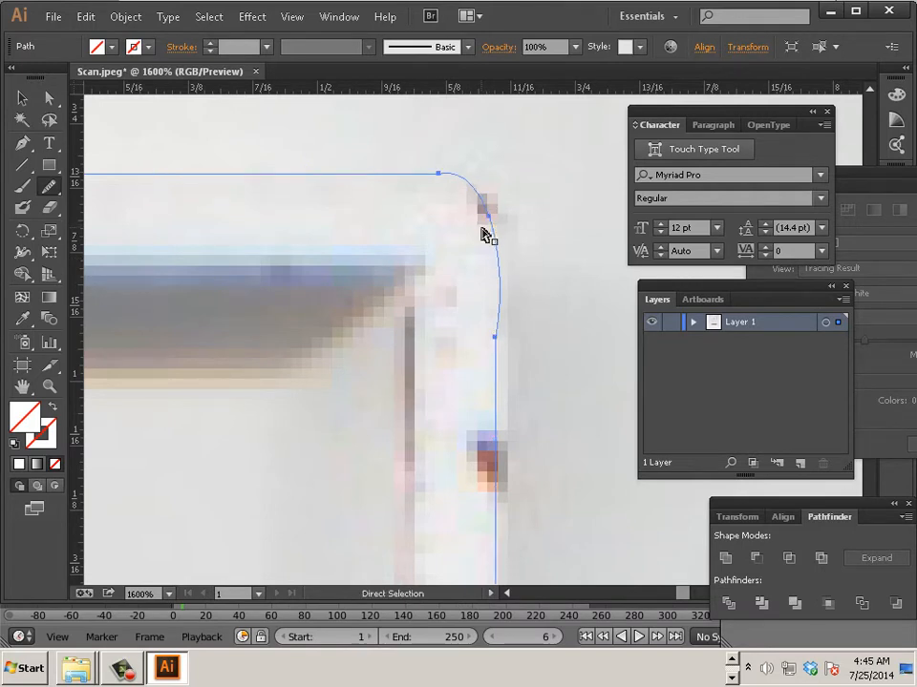
pyautogui.click(484, 228)
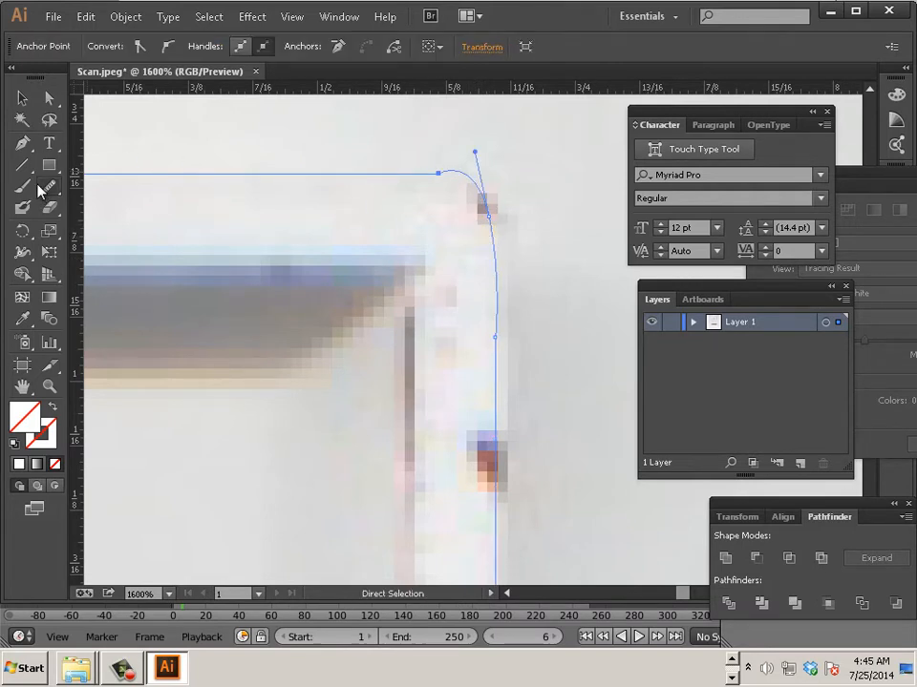
pyautogui.click(49, 97)
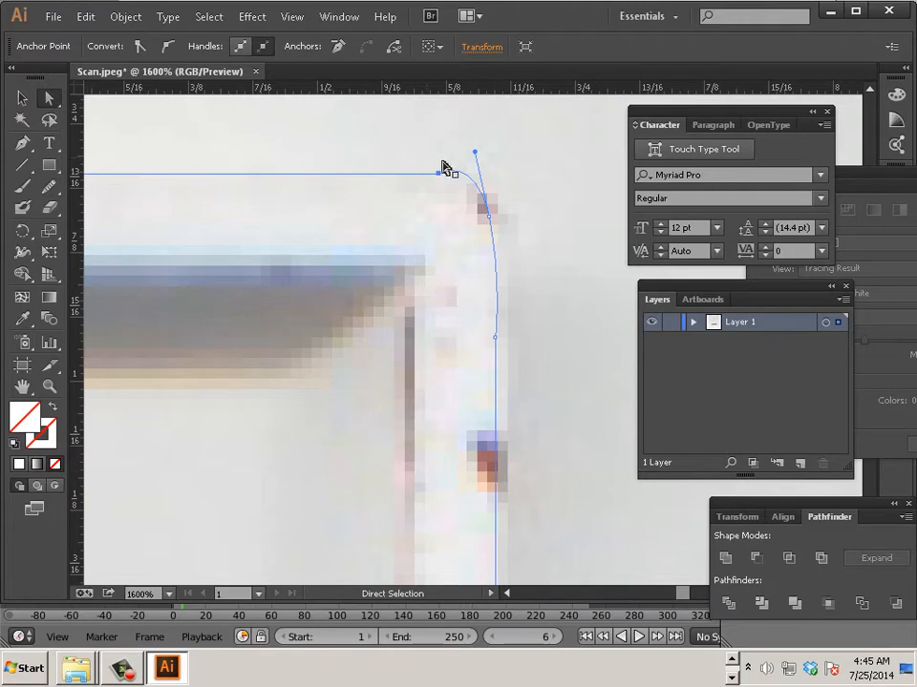
pyautogui.moveTo(476, 154); pyautogui.dragTo(482, 189)
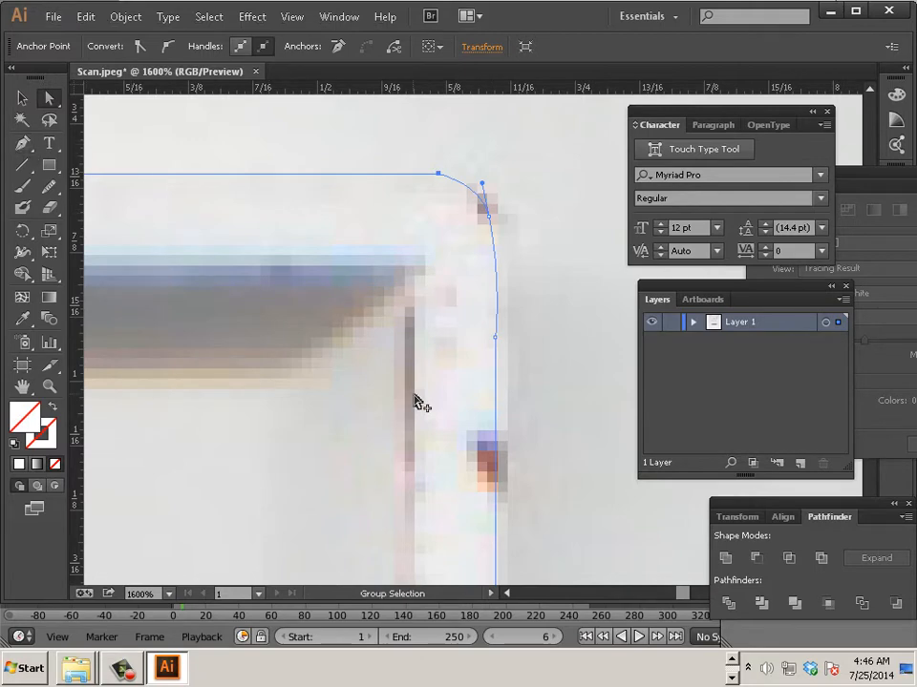
# Move the middle anchor of the lower-right corner slightly downward so the curve follows the plate's edge
pyautogui.scroll(-6, 413, 401)
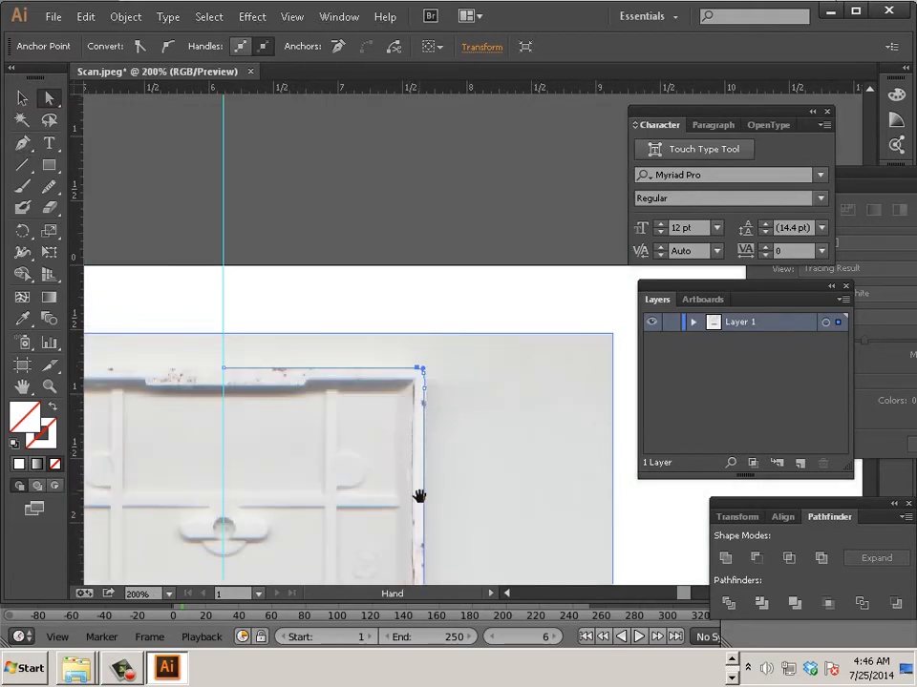
pyautogui.moveTo(420, 496); pyautogui.dragTo(459, 145)
pyautogui.moveTo(481, 420); pyautogui.dragTo(446, 95)
pyautogui.moveTo(426, 290); pyautogui.dragTo(420, 274)
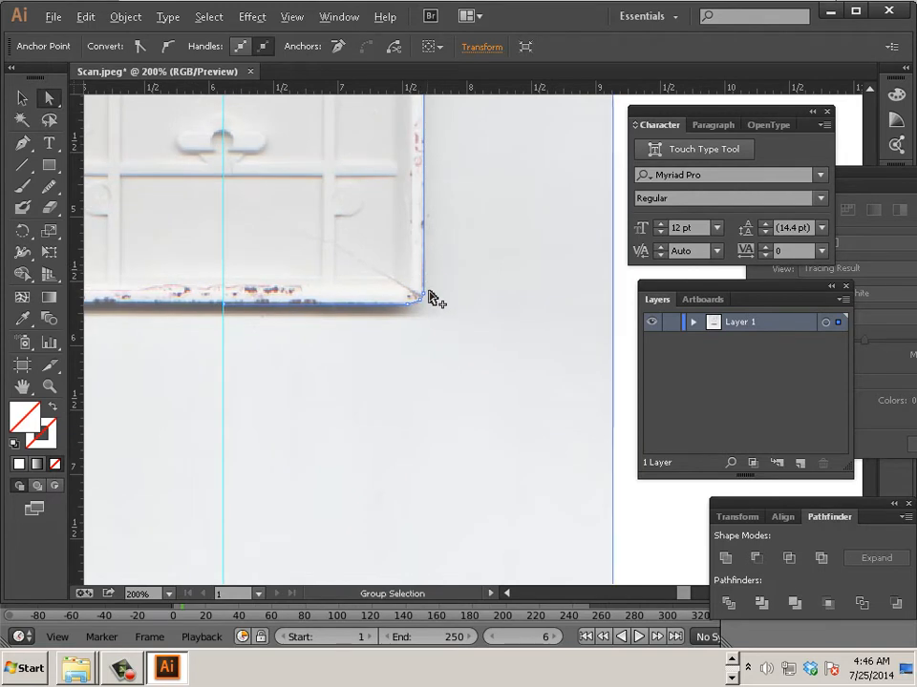
pyautogui.scroll(4, 429, 299)
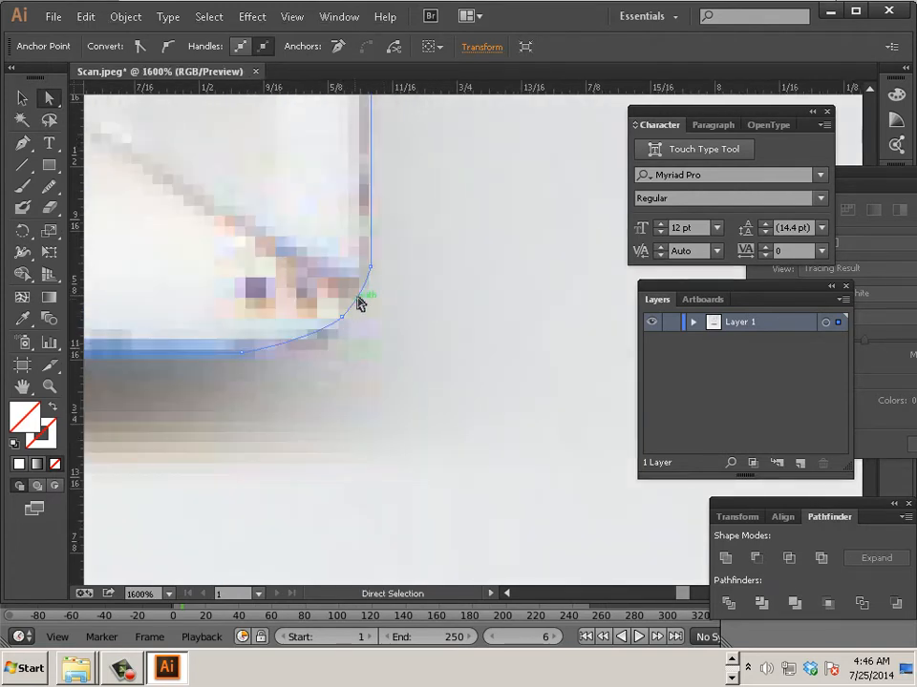
pyautogui.click(343, 319)
pyautogui.moveTo(364, 295); pyautogui.dragTo(340, 333)
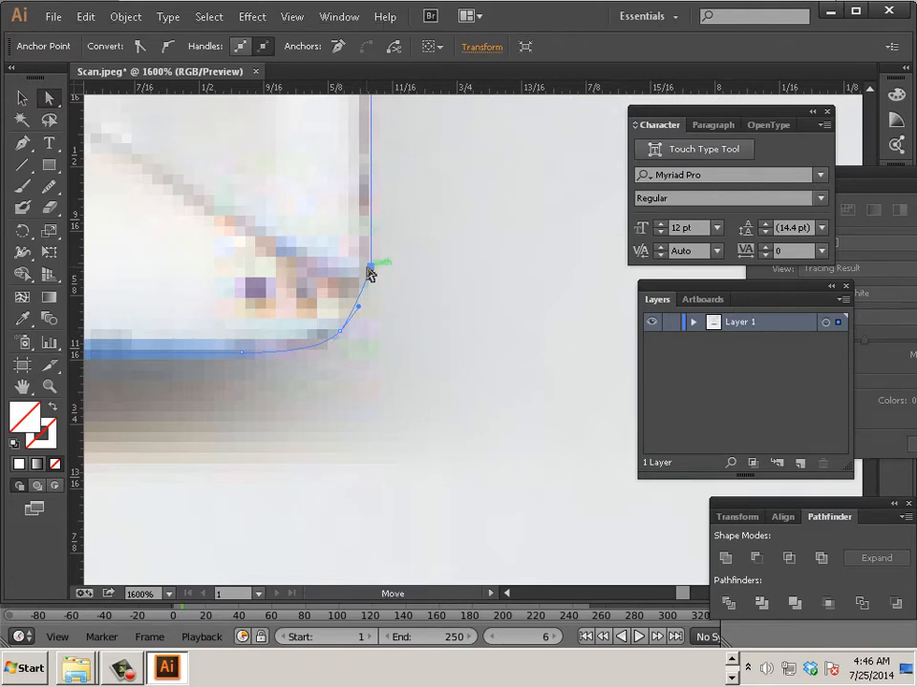
# Convert the anchor at the bottom of the right side into a smooth point with nearly vertical handles
pyautogui.click(371, 268)
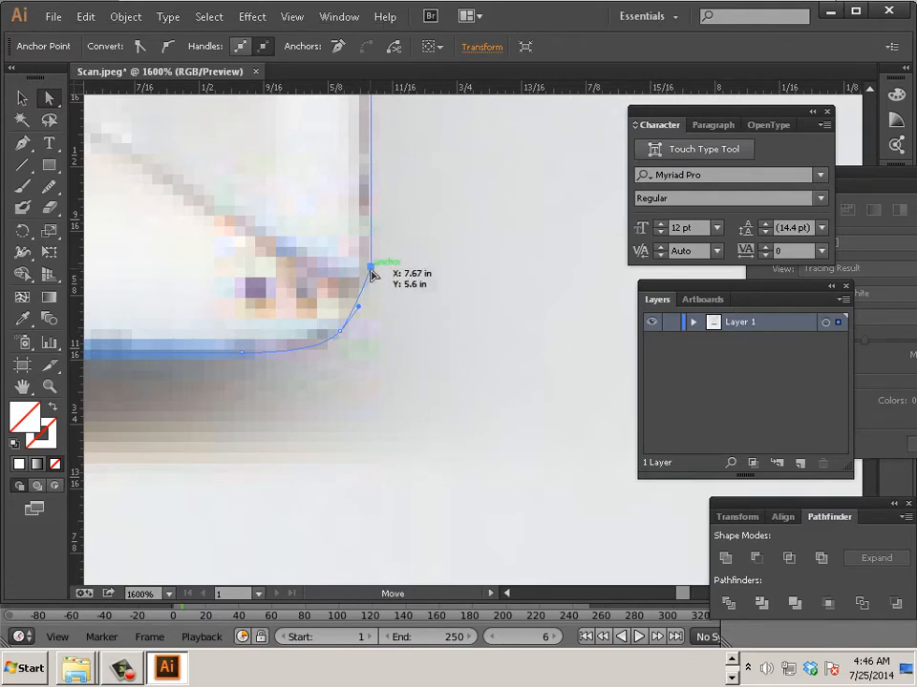
pyautogui.scroll(3, 371, 271)
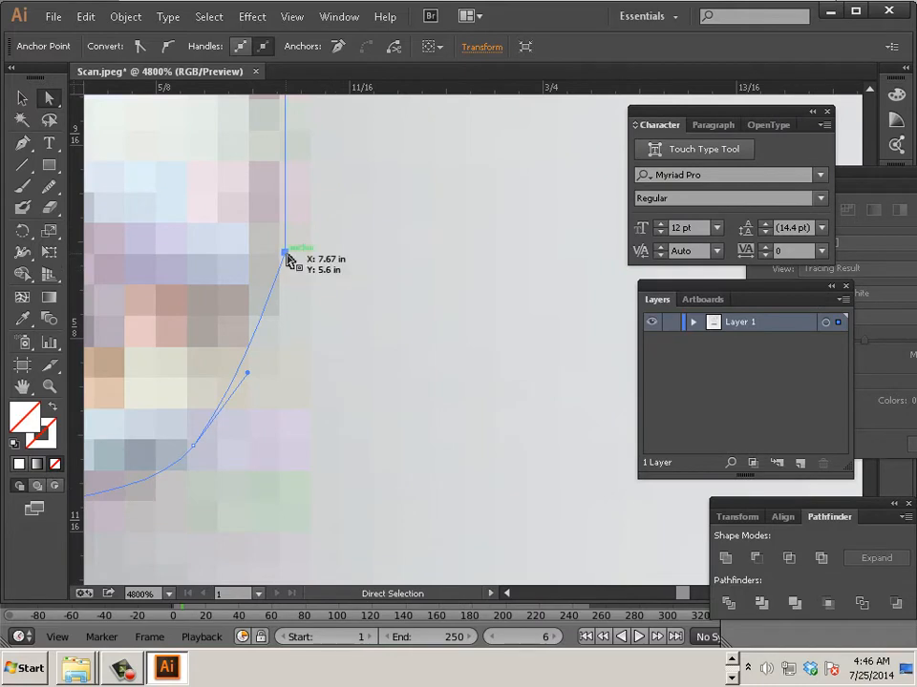
pyautogui.moveTo(326, 297); pyautogui.dragTo(470, 321)
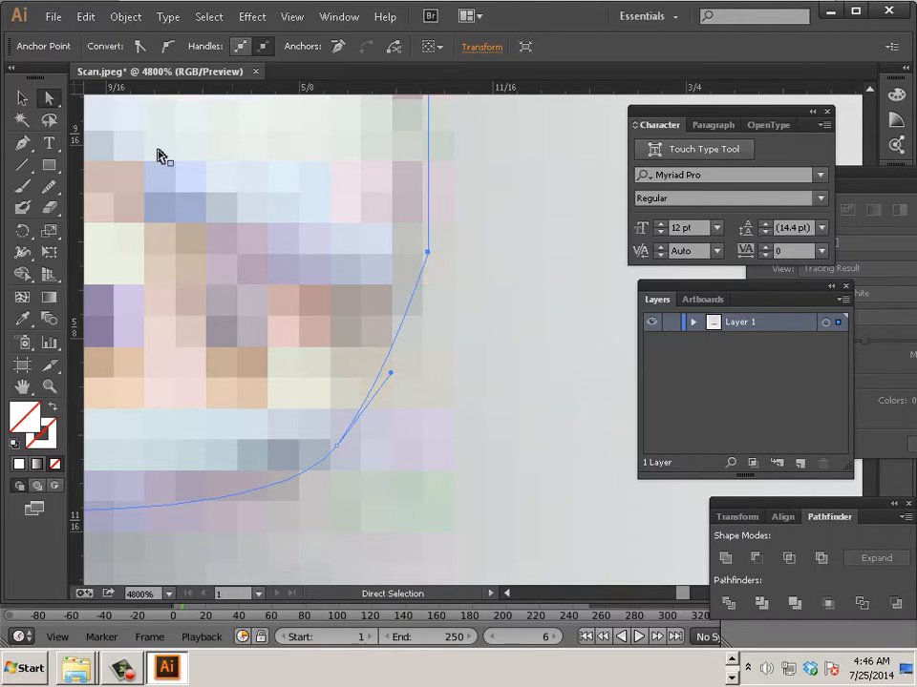
pyautogui.moveTo(21, 143); pyautogui.dragTo(74, 207)
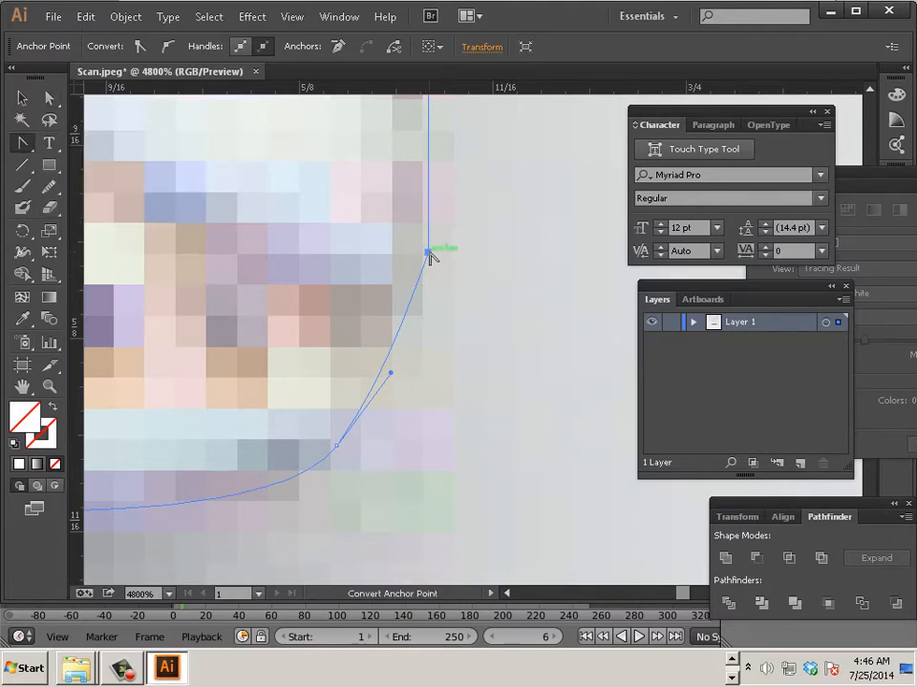
pyautogui.moveTo(430, 253); pyautogui.dragTo(427, 300)
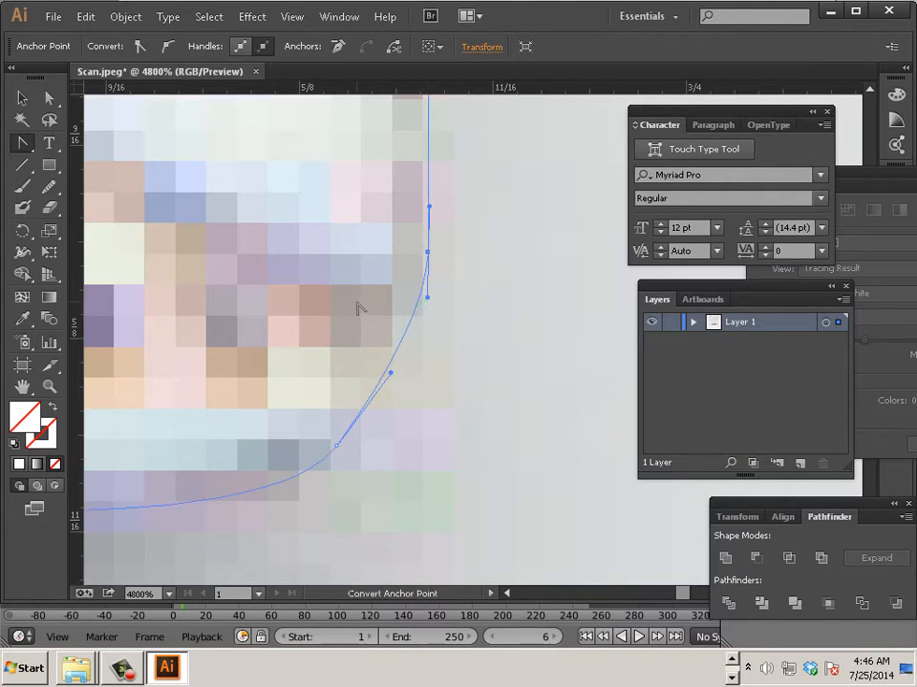
pyautogui.scroll(-4, 381, 301)
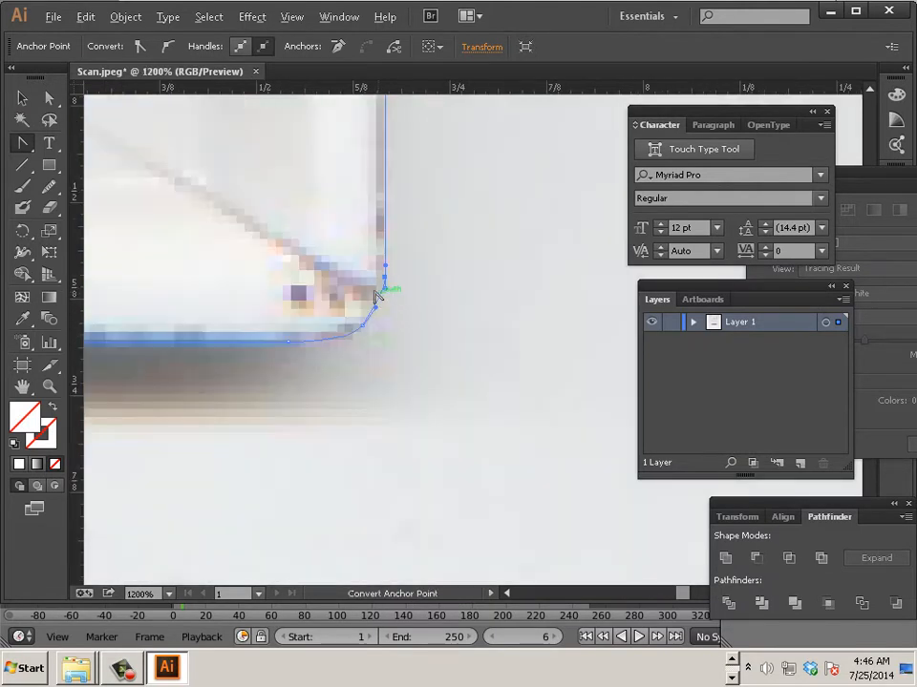
pyautogui.moveTo(268, 235); pyautogui.dragTo(473, 351)
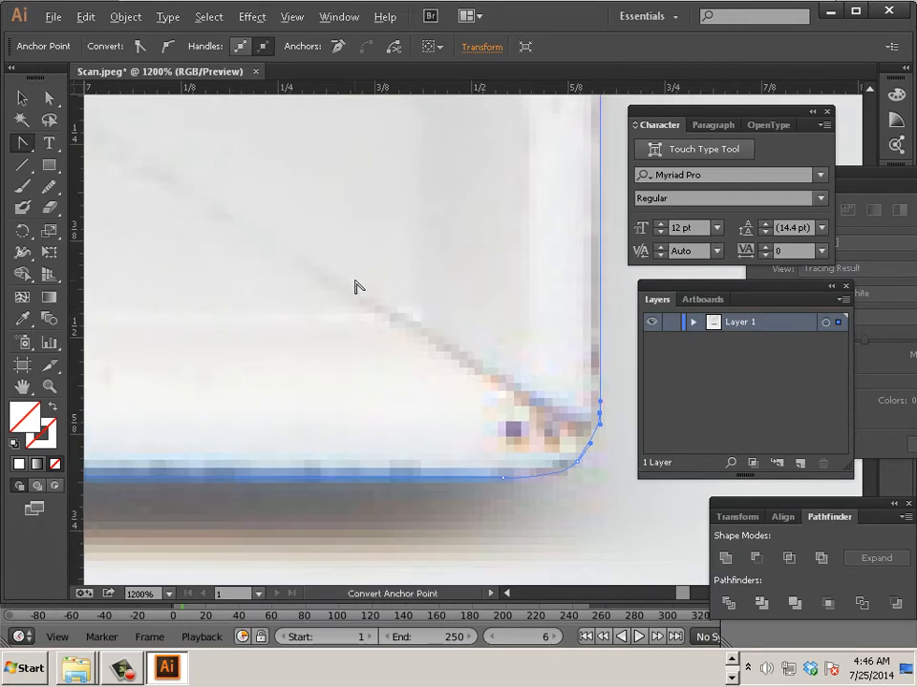
pyautogui.scroll(-6, 354, 286)
pyautogui.moveTo(338, 270); pyautogui.dragTo(375, 340)
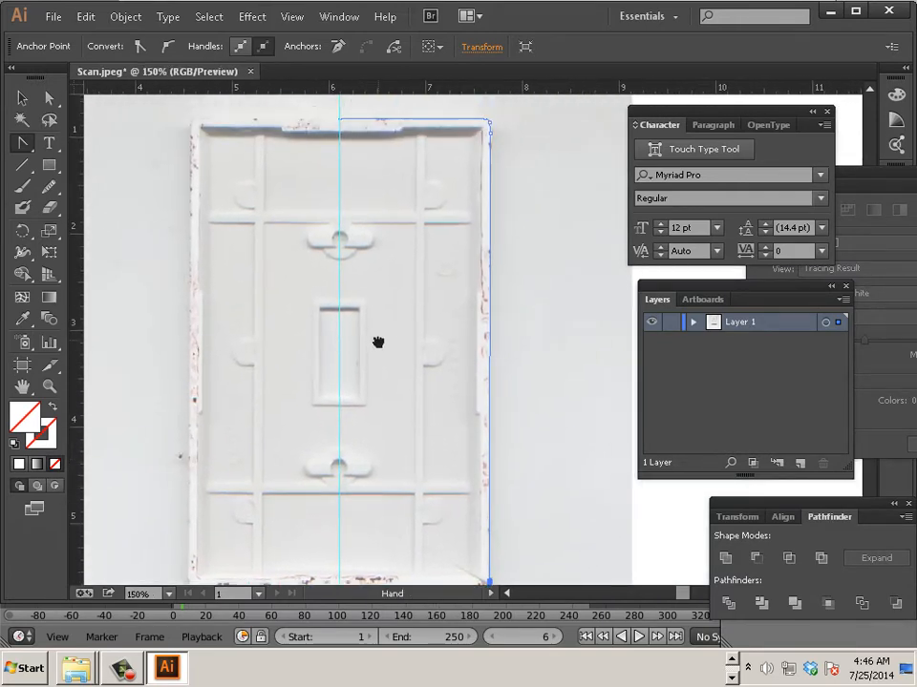
pyautogui.click(45, 238)
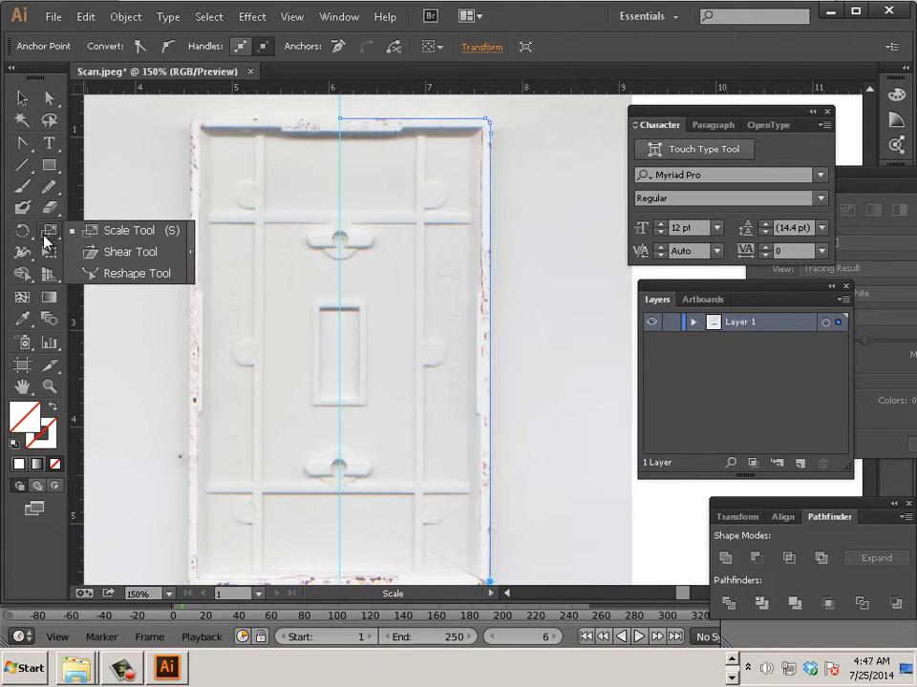
pyautogui.click(24, 235)
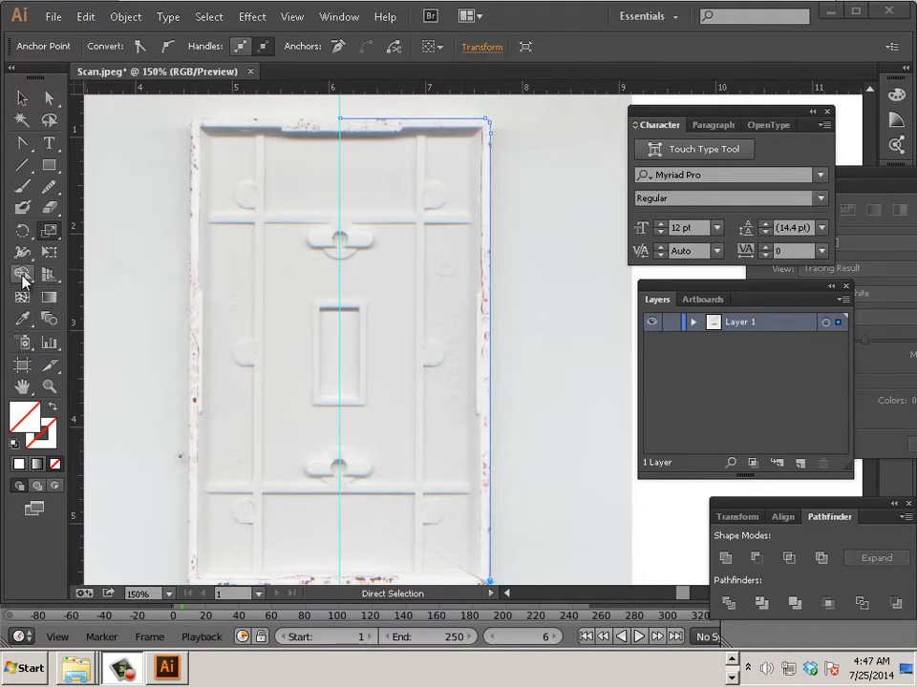
pyautogui.click(21, 235)
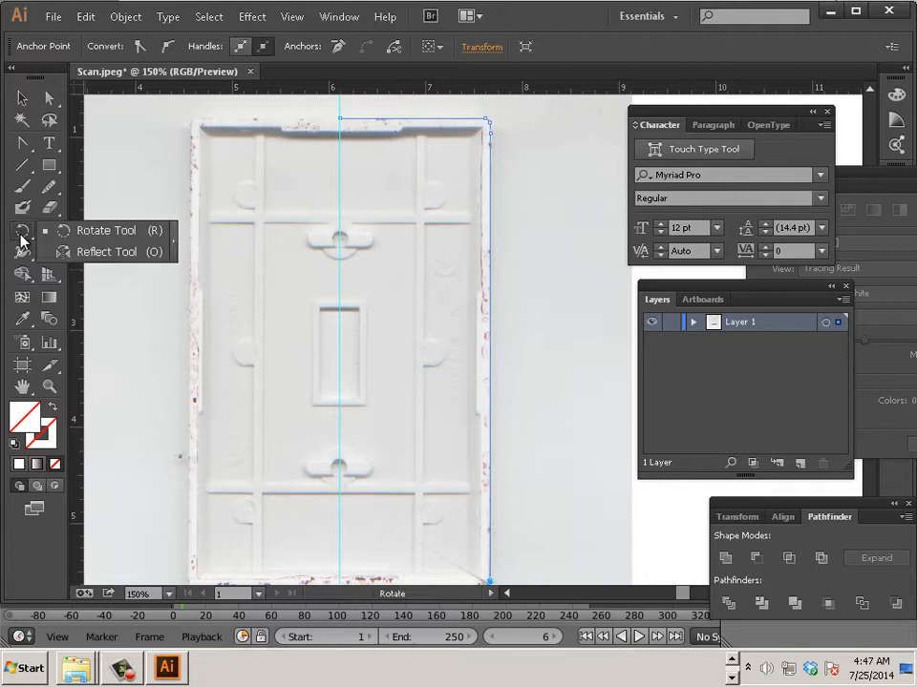
pyautogui.click(70, 254)
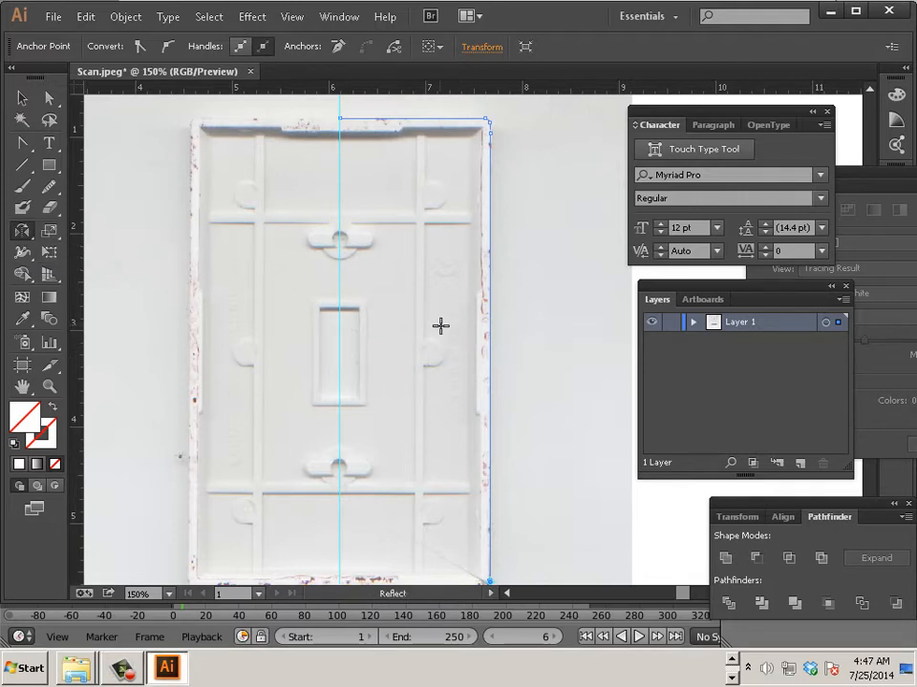
pyautogui.scroll(-1, 440, 326)
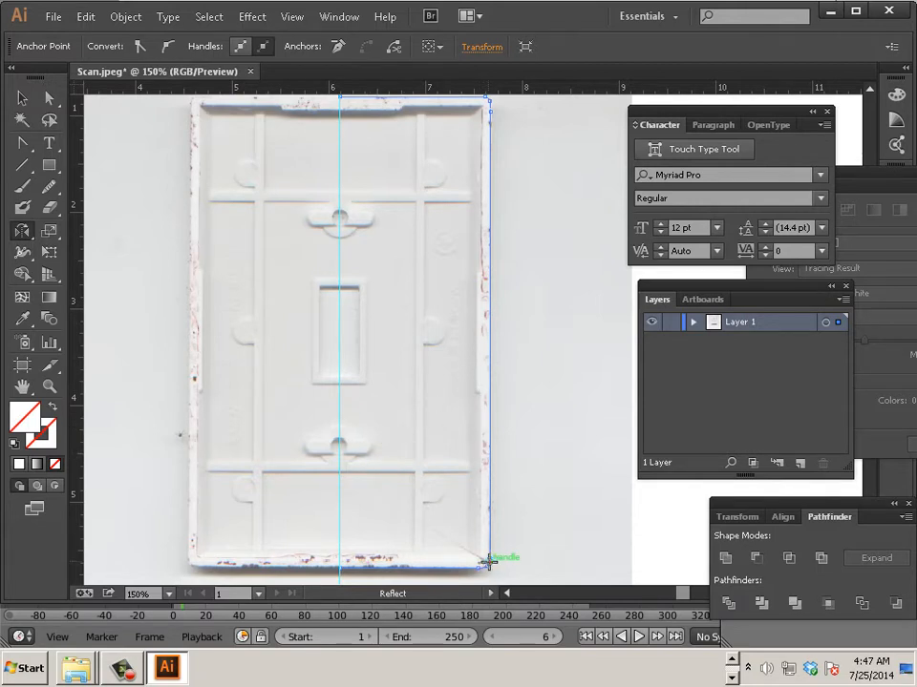
pyautogui.scroll(3, 526, 568)
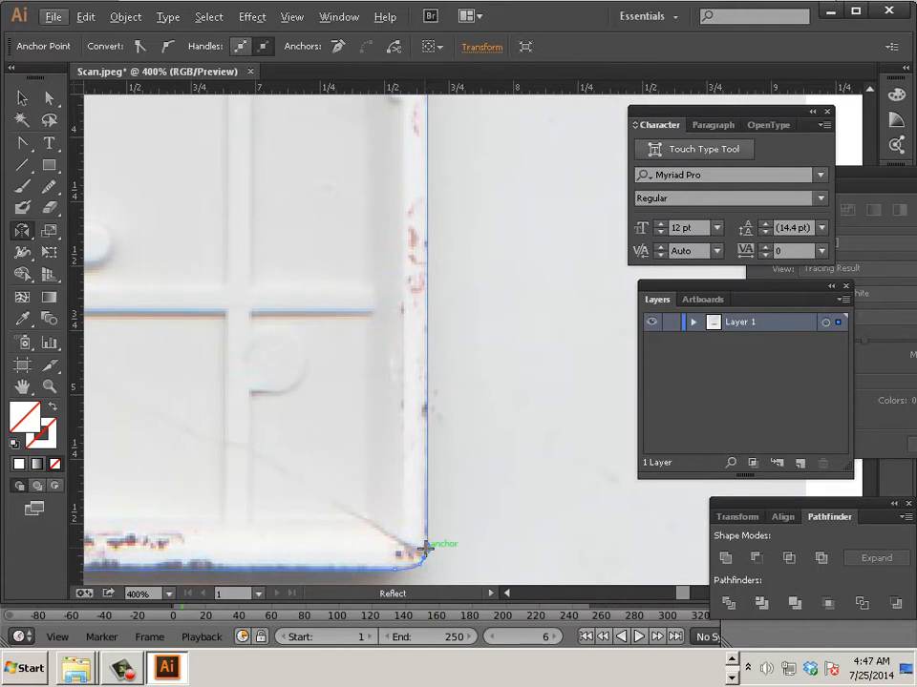
pyautogui.scroll(-3, 425, 552)
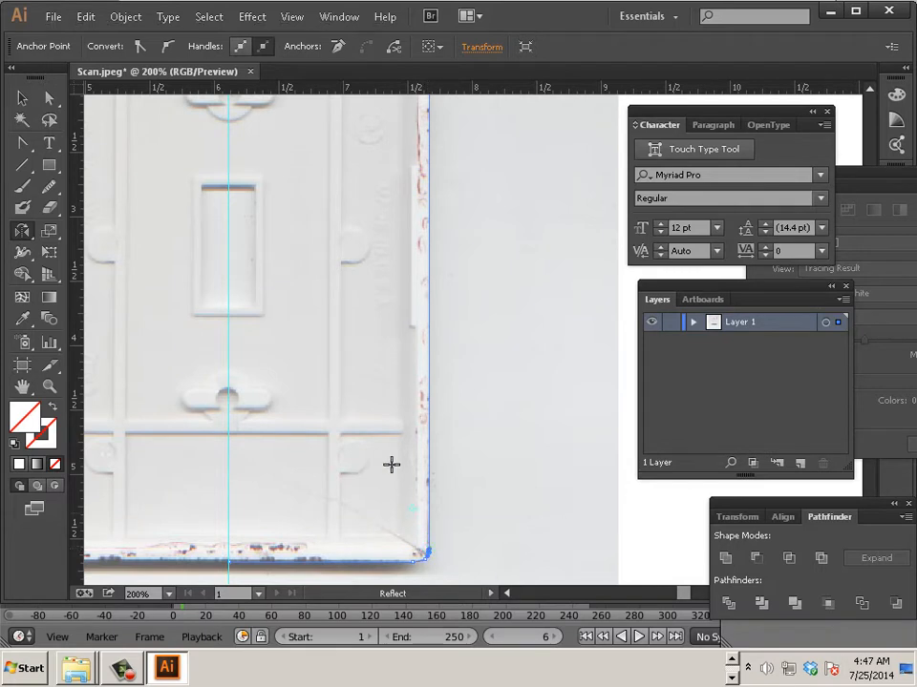
pyautogui.keyDown('alt'); pyautogui.click(230, 263); pyautogui.keyUp('alt')
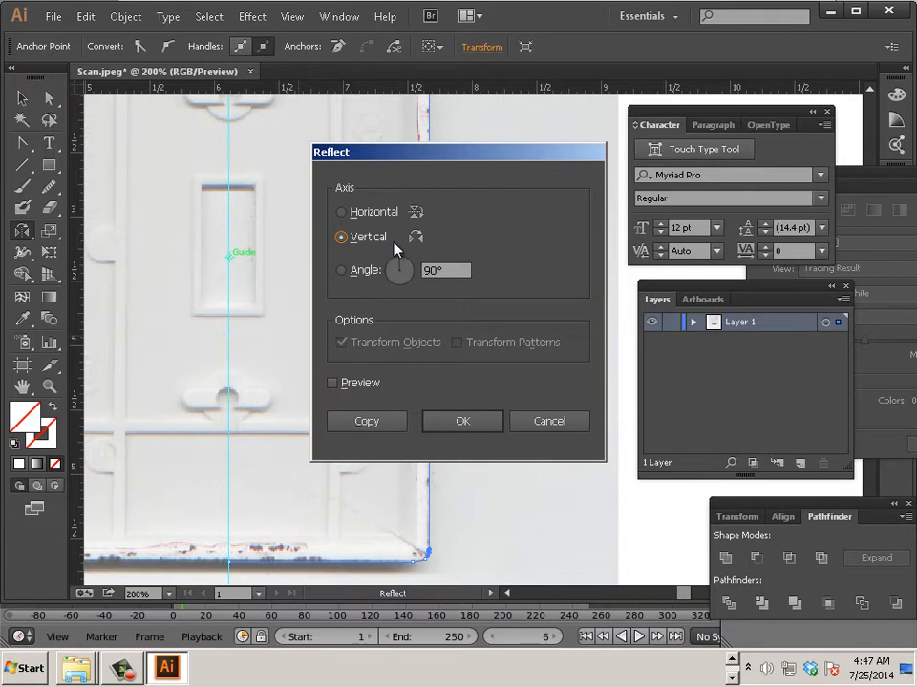
pyautogui.click(332, 383)
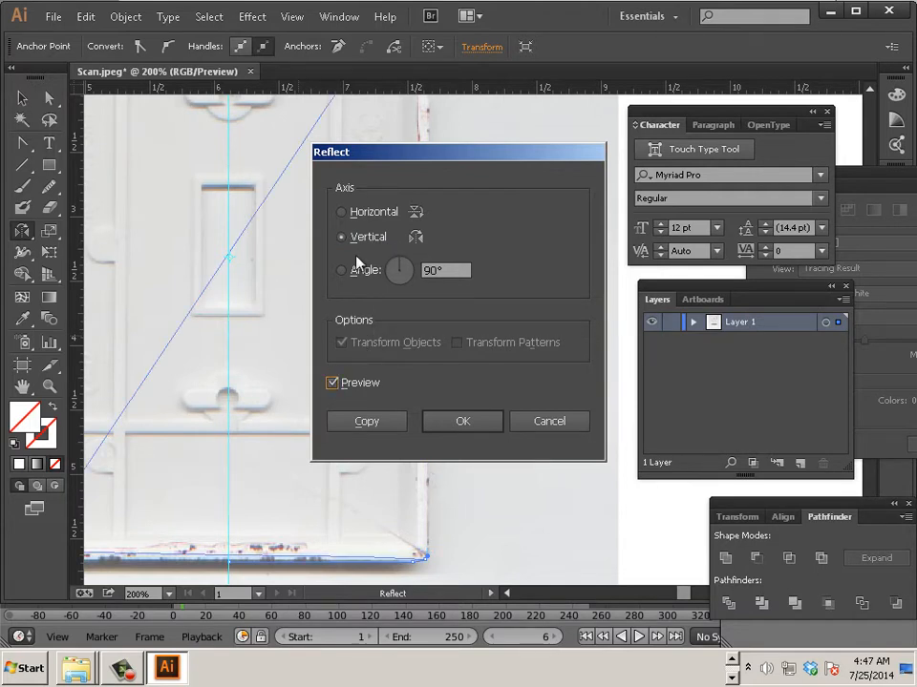
pyautogui.moveTo(369, 165); pyautogui.dragTo(572, 188)
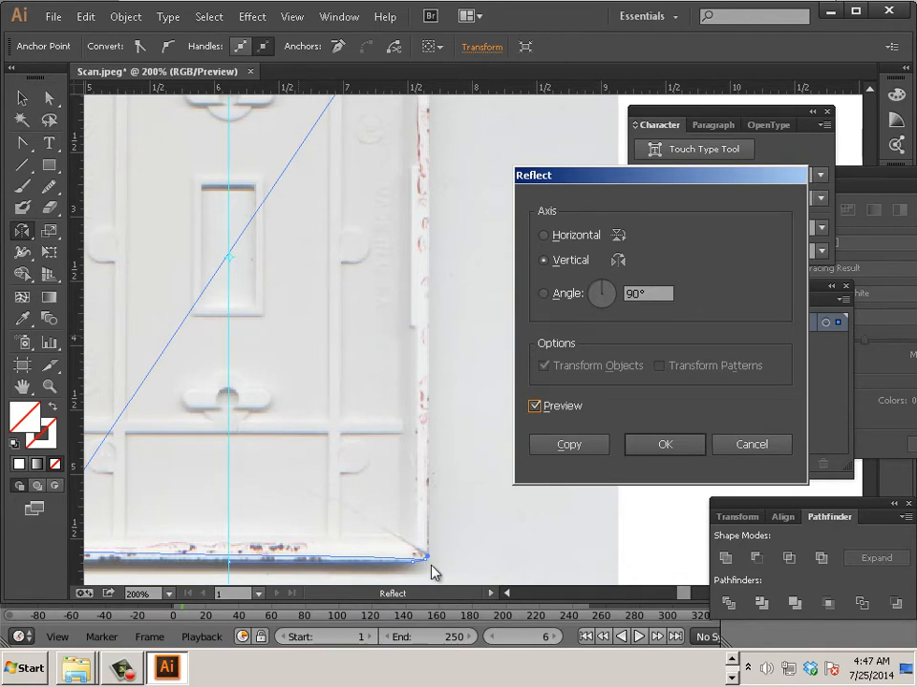
pyautogui.click(735, 448)
# Select the entire traced half outline and reflect a copy of it across the center guide on the vertical axis
pyautogui.click(22, 97)
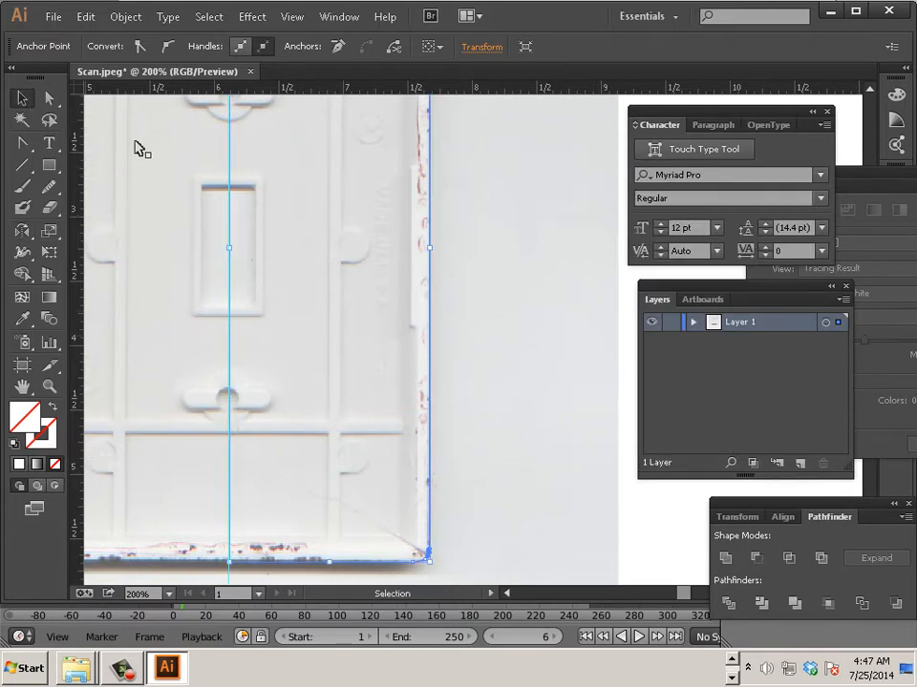
pyautogui.click(461, 263)
pyautogui.click(429, 265)
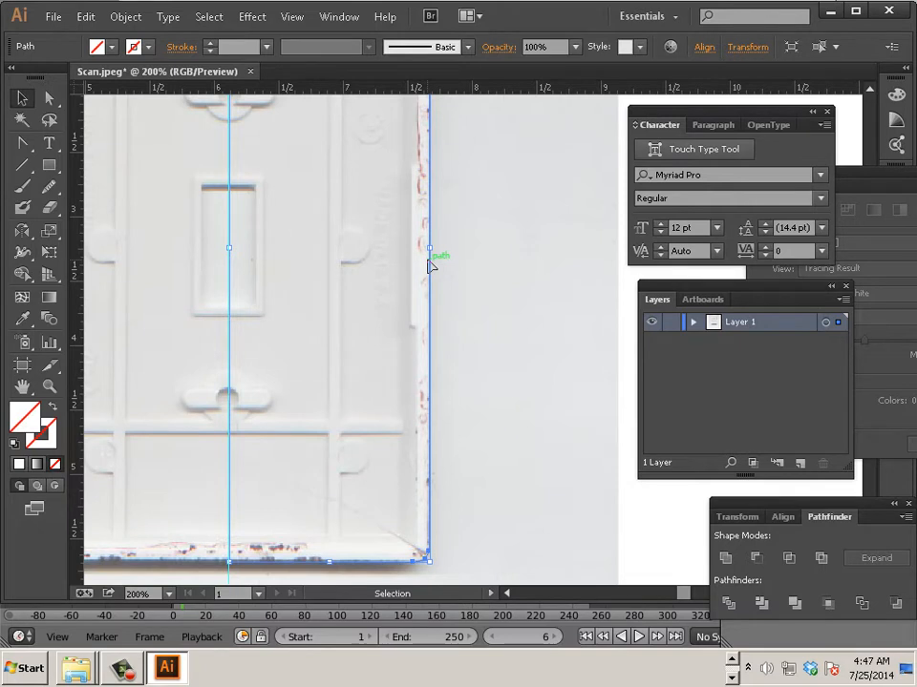
pyautogui.click(19, 237)
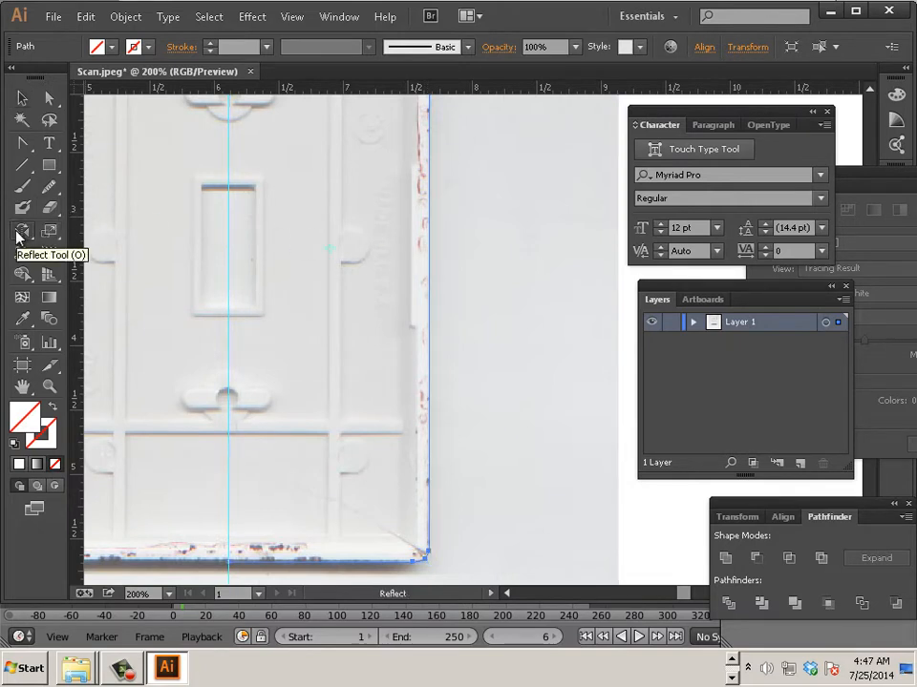
pyautogui.scroll(3, 142, 219)
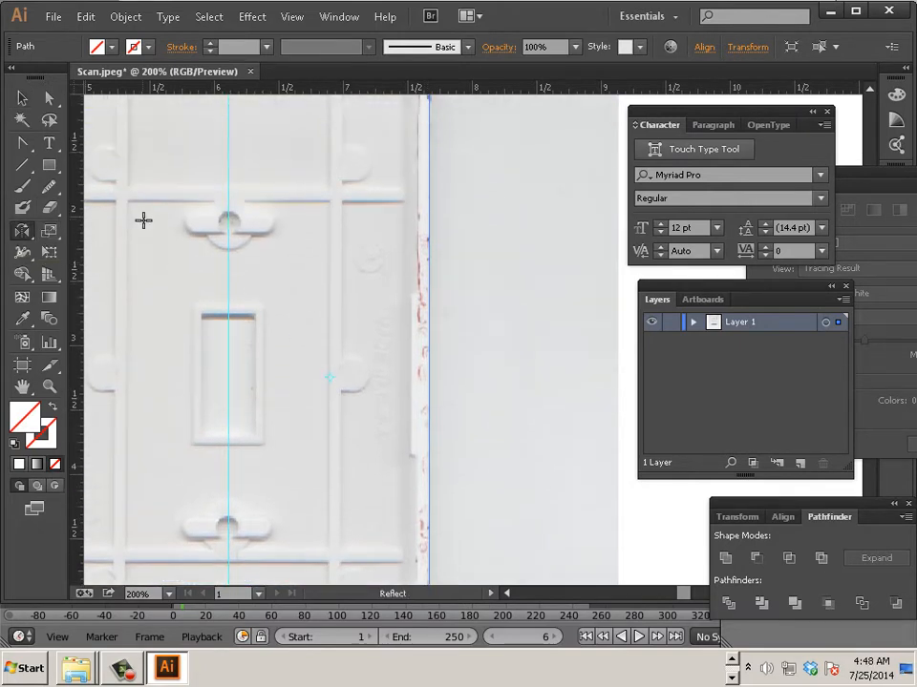
pyautogui.scroll(2, 143, 219)
pyautogui.scroll(-3, 143, 220)
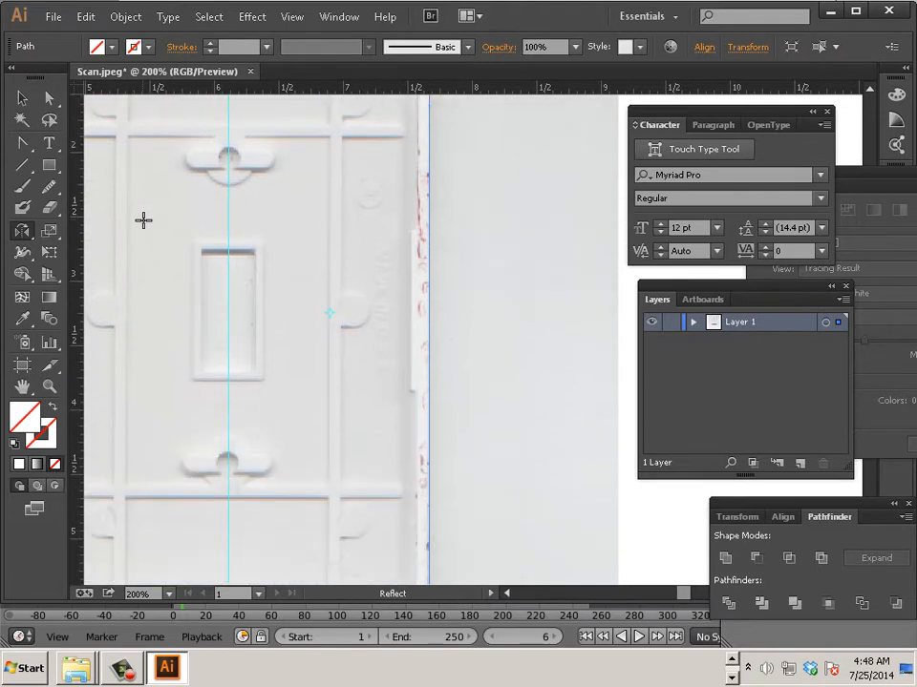
pyautogui.scroll(-4, 143, 220)
pyautogui.scroll(2, 141, 219)
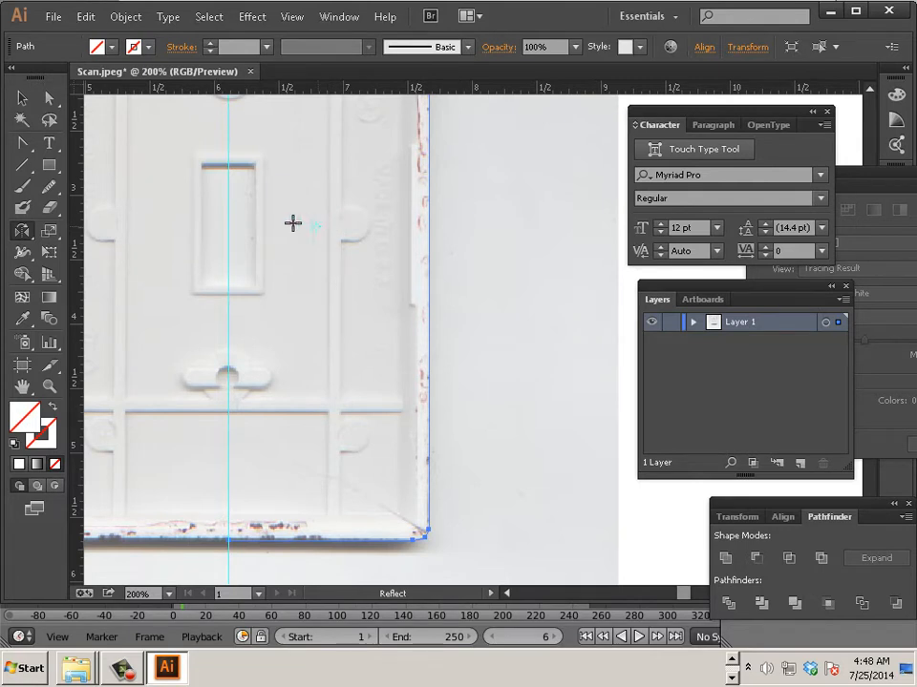
pyautogui.keyDown('alt'); pyautogui.click(228, 221); pyautogui.keyUp('alt')
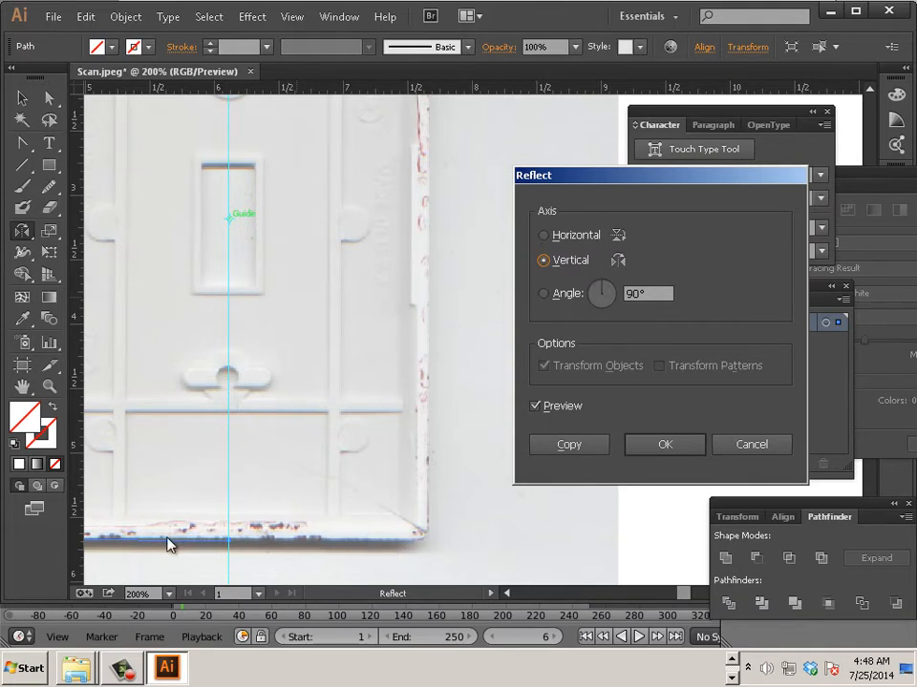
pyautogui.click(569, 446)
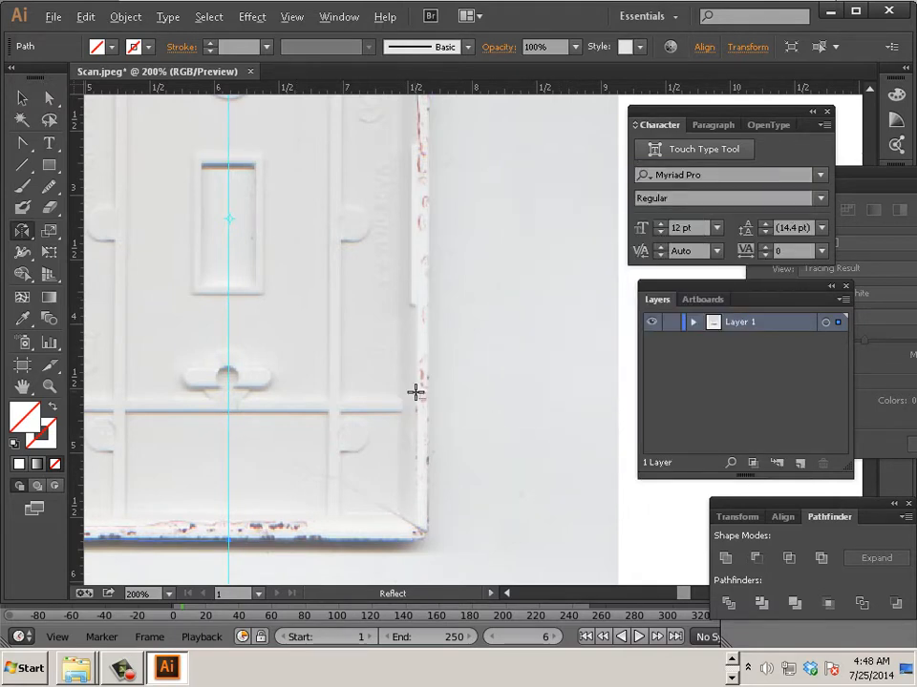
pyautogui.keyDown('alt'); pyautogui.scroll(-2, 415, 391); pyautogui.keyUp('alt')
pyautogui.scroll(1, 415, 391)
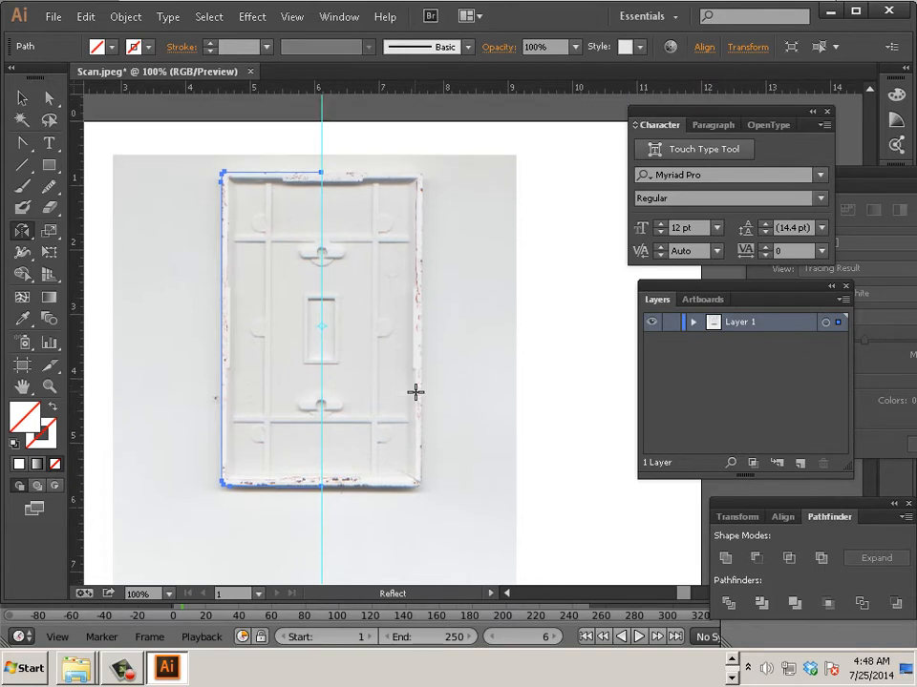
# Move the mirrored half away from the plate to check that it is a separate path, and undo the move
pyautogui.click(22, 97)
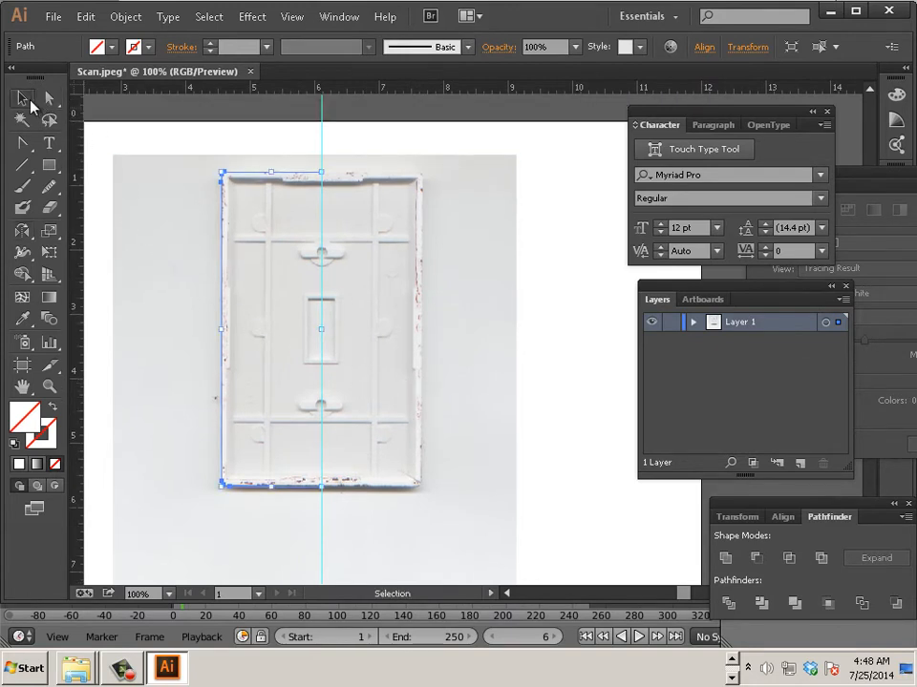
pyautogui.moveTo(223, 293); pyautogui.dragTo(447, 326)
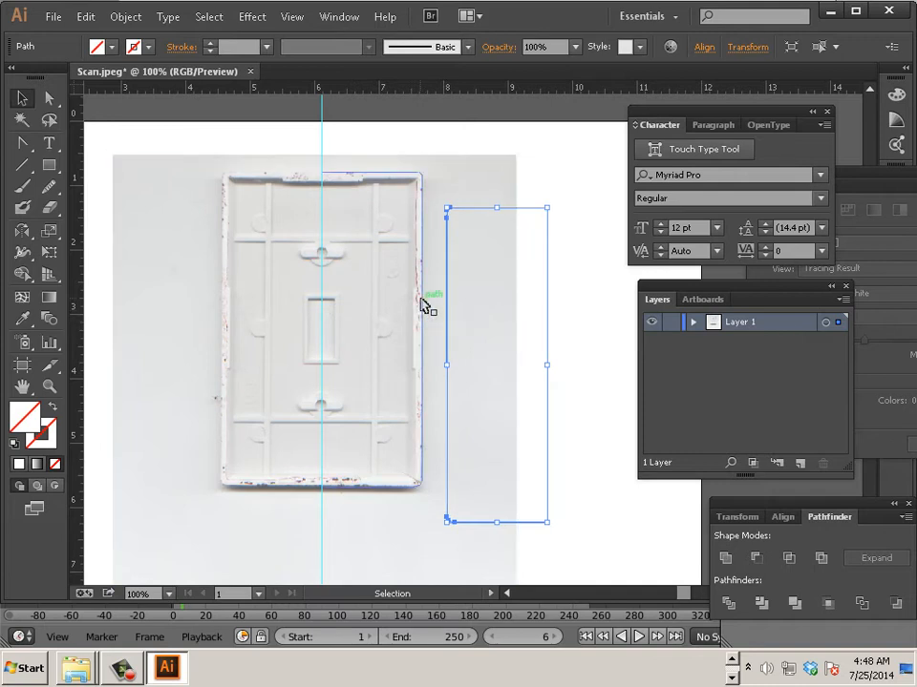
pyautogui.press('a')
pyautogui.hotkey('ctrl', 'z')
pyautogui.hotkey('ctrl', 'z')
# Fill both selected halves of the plate outline with black from the Web swatch library, and close the library
pyautogui.press('v')
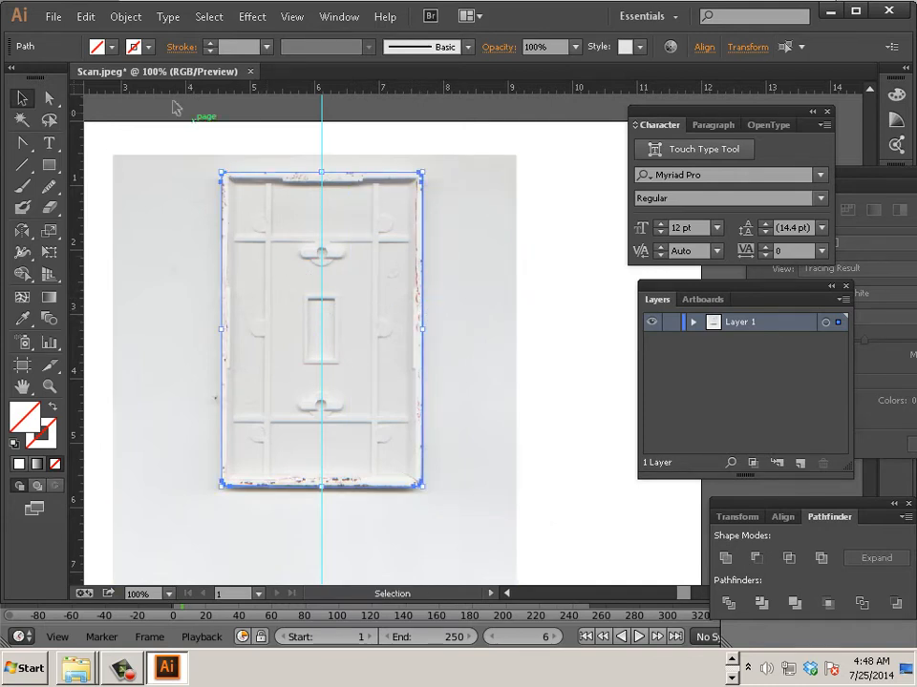
pyautogui.click(148, 50)
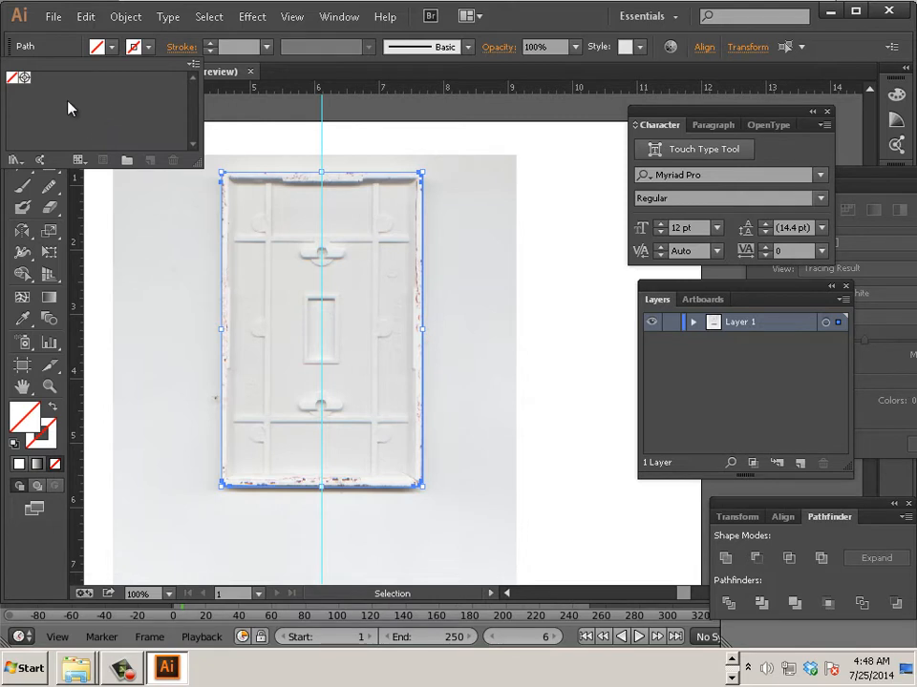
pyautogui.click(191, 67)
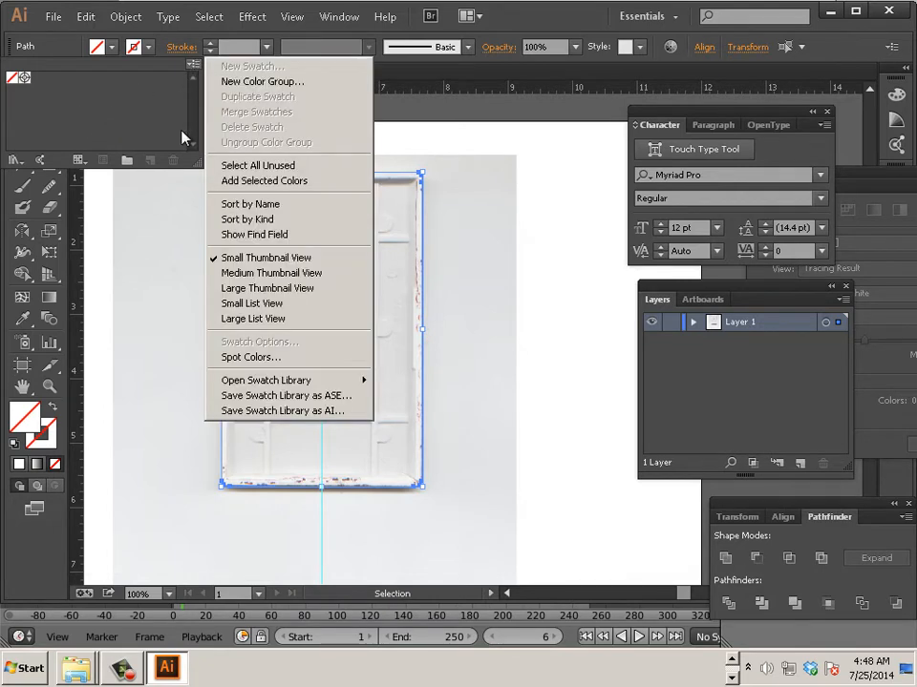
pyautogui.moveTo(258, 386)
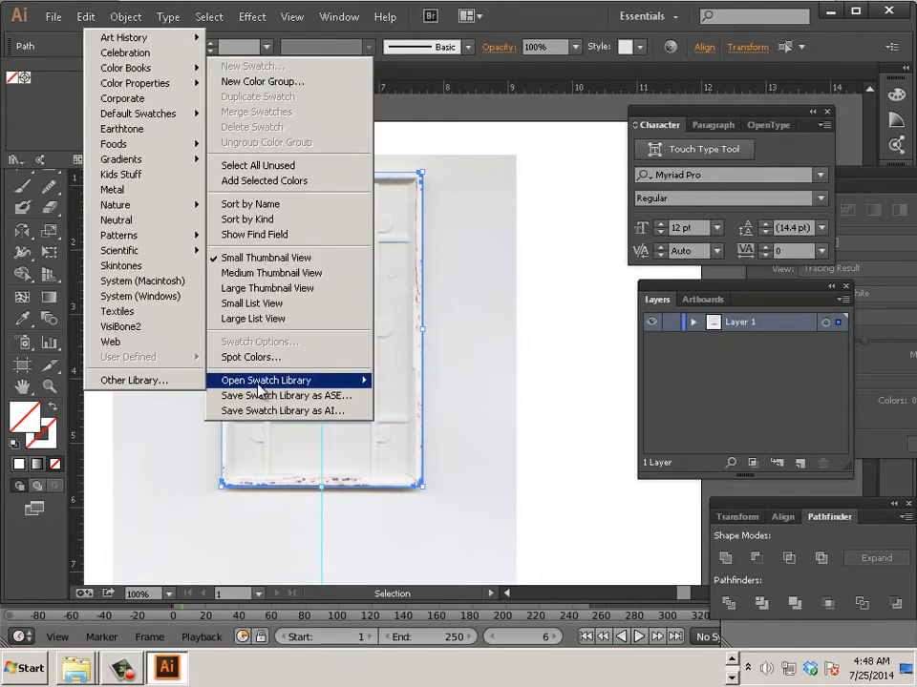
pyautogui.click(148, 342)
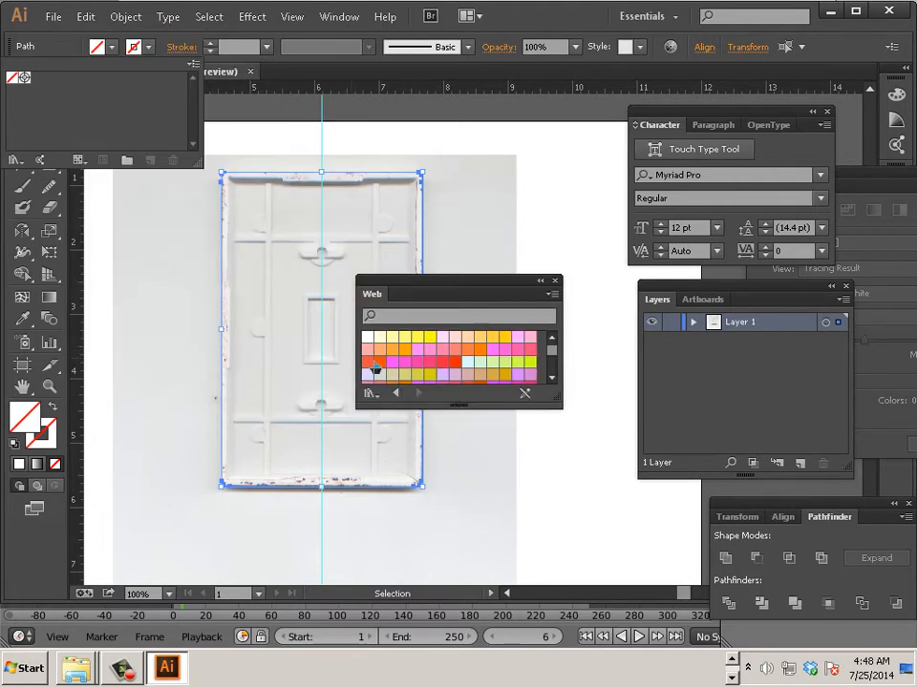
pyautogui.click(551, 353)
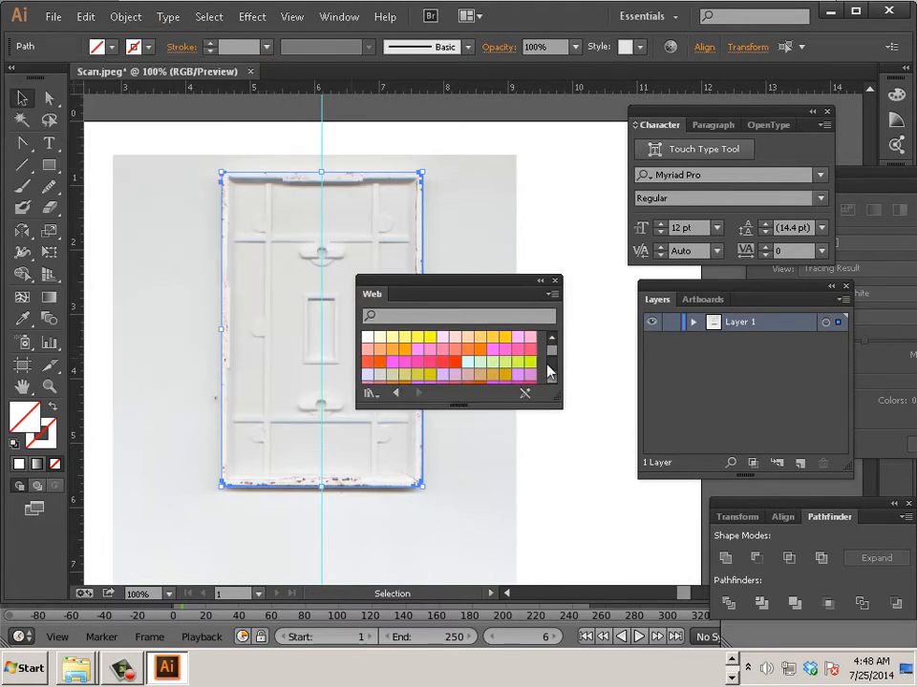
pyautogui.moveTo(550, 350); pyautogui.dragTo(557, 386)
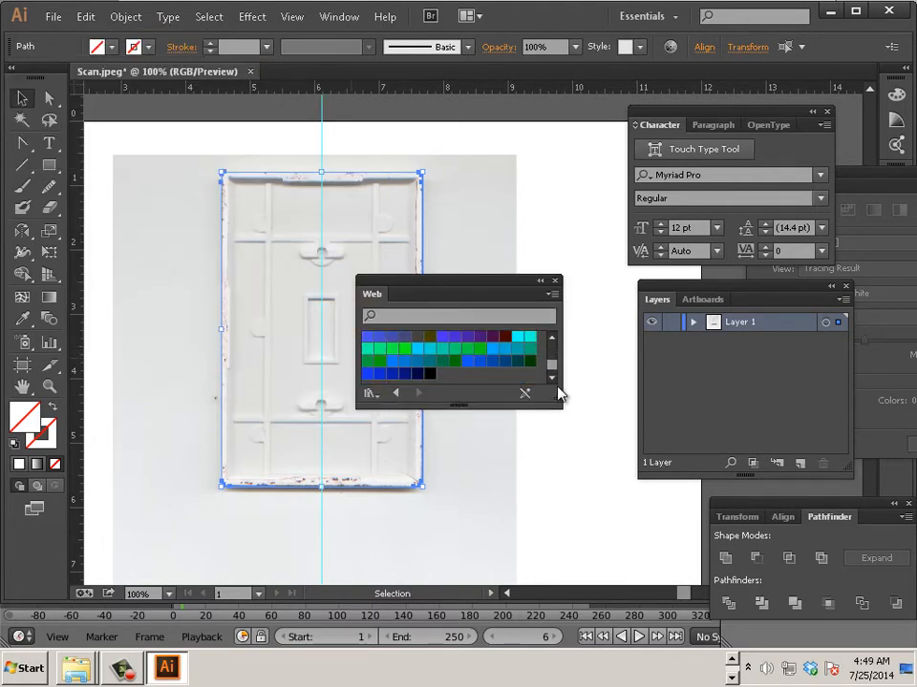
pyautogui.click(430, 374)
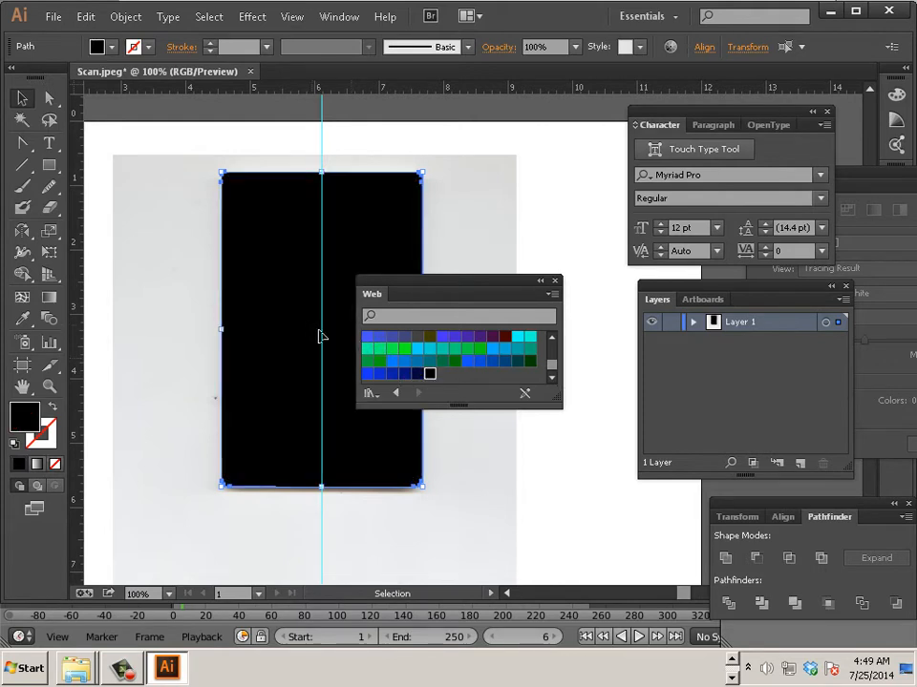
pyautogui.click(555, 281)
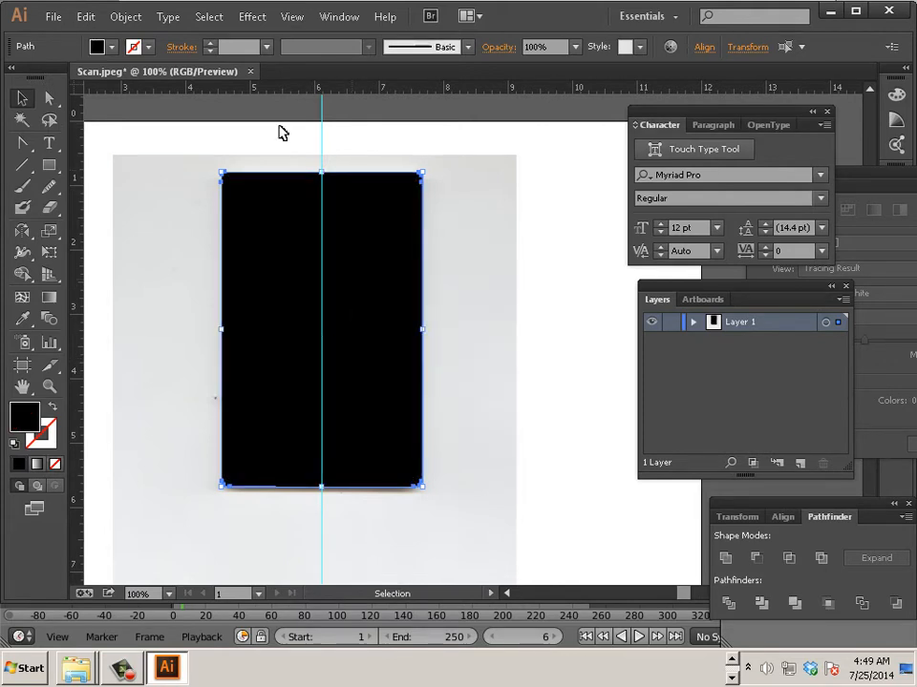
pyautogui.click(147, 54)
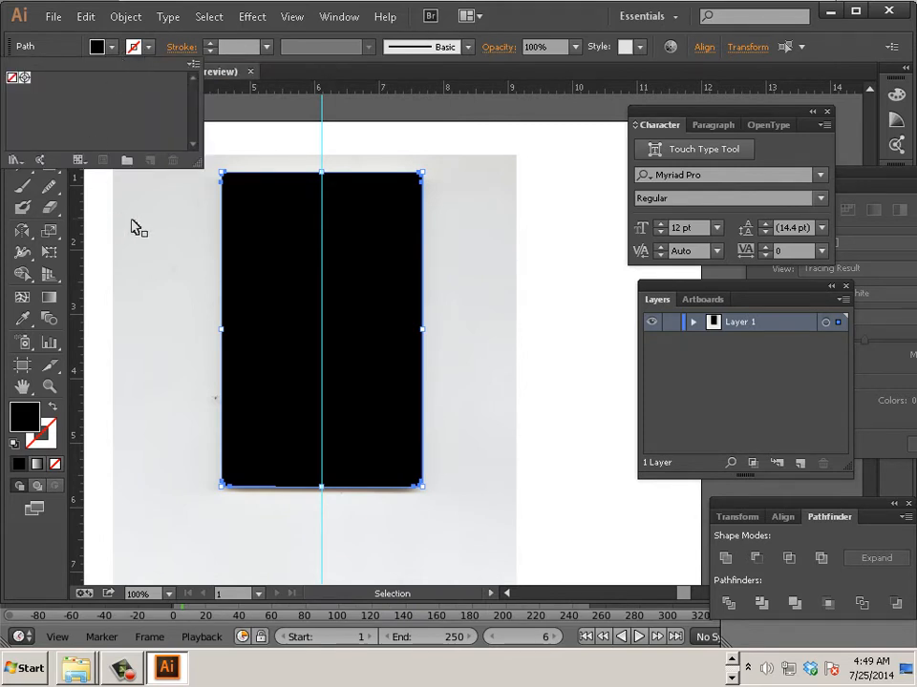
pyautogui.click(248, 254)
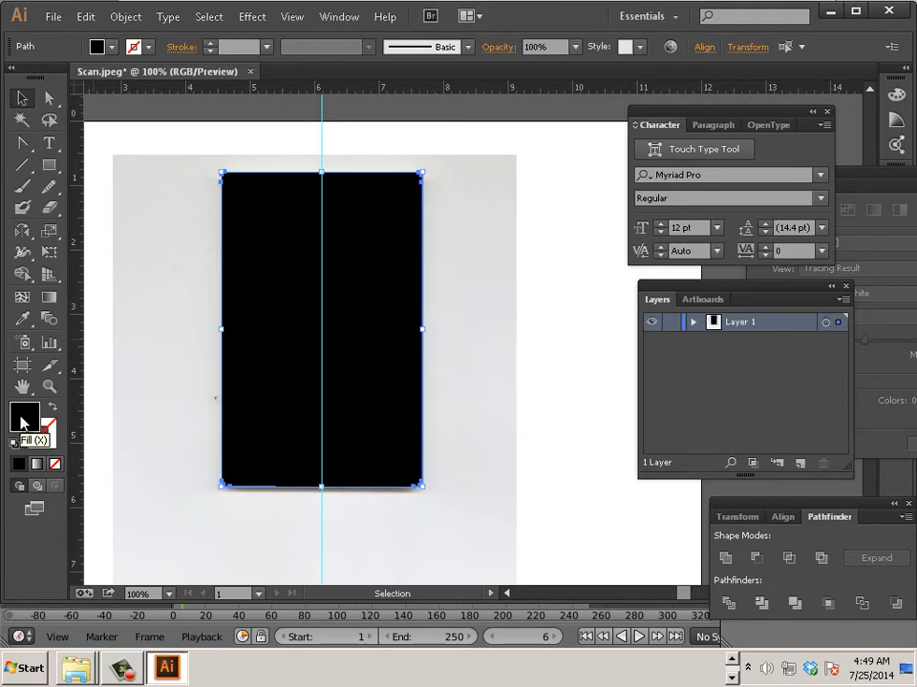
# Save the plate outline's black fill as a new RGB process color swatch with R=0, G=0 and B=0
pyautogui.click(95, 44)
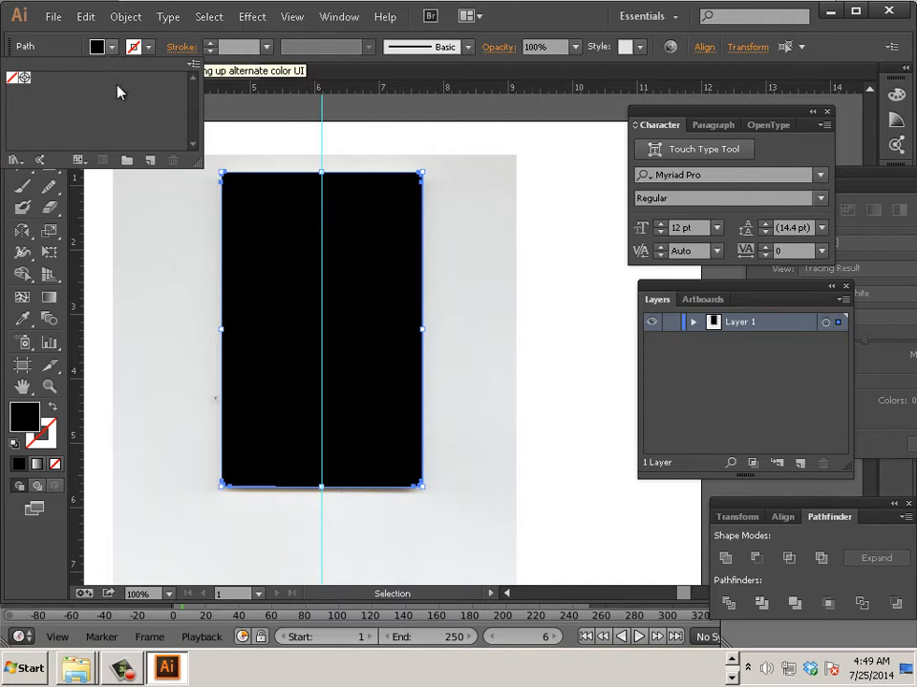
pyautogui.click(150, 165)
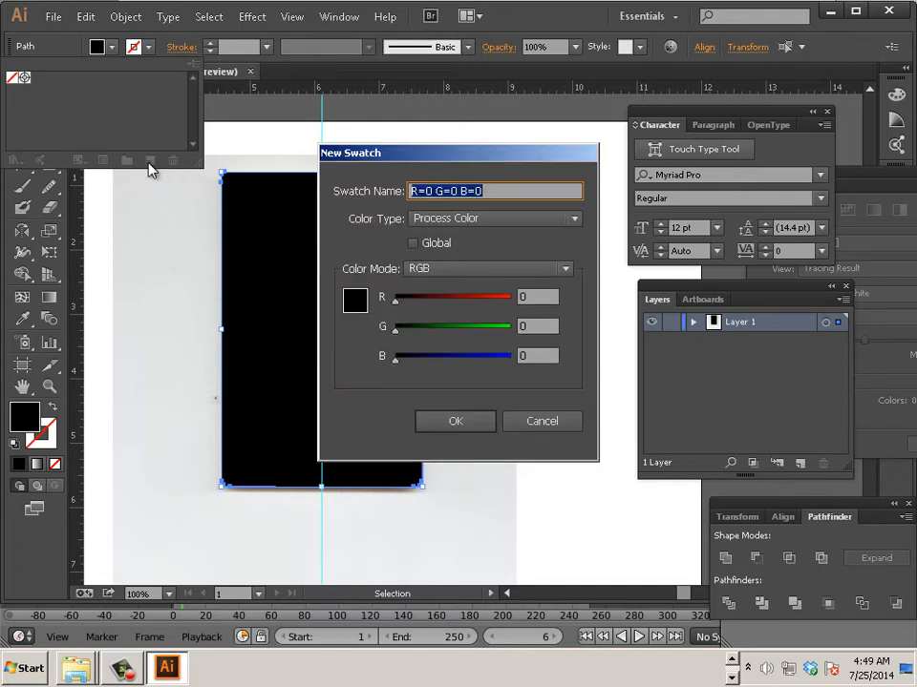
pyautogui.click(434, 421)
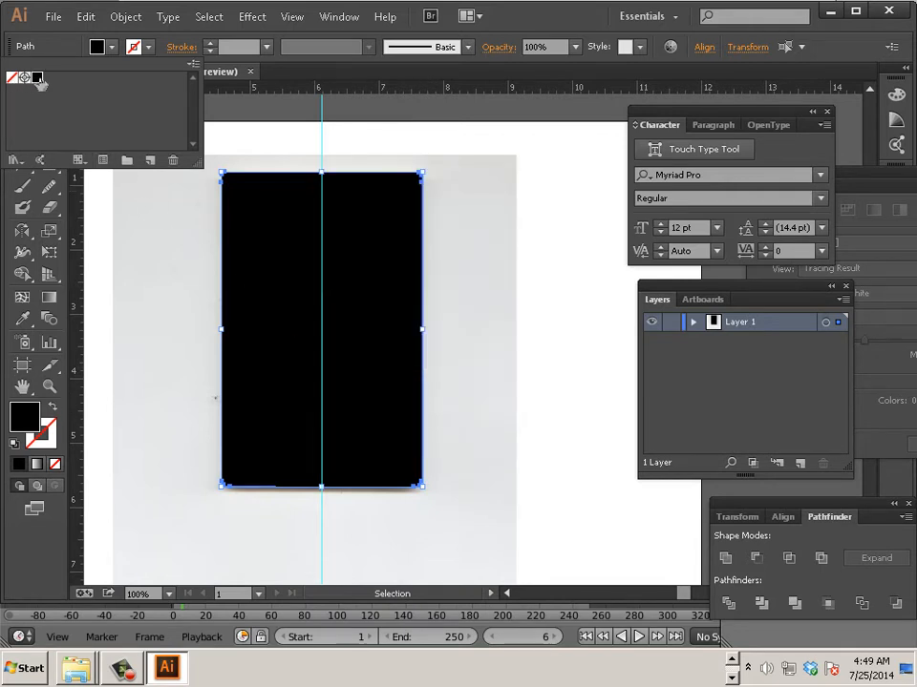
# Give both plate halves a black stroke and no fill, and deselect them
pyautogui.click(113, 48)
pyautogui.click(113, 48)
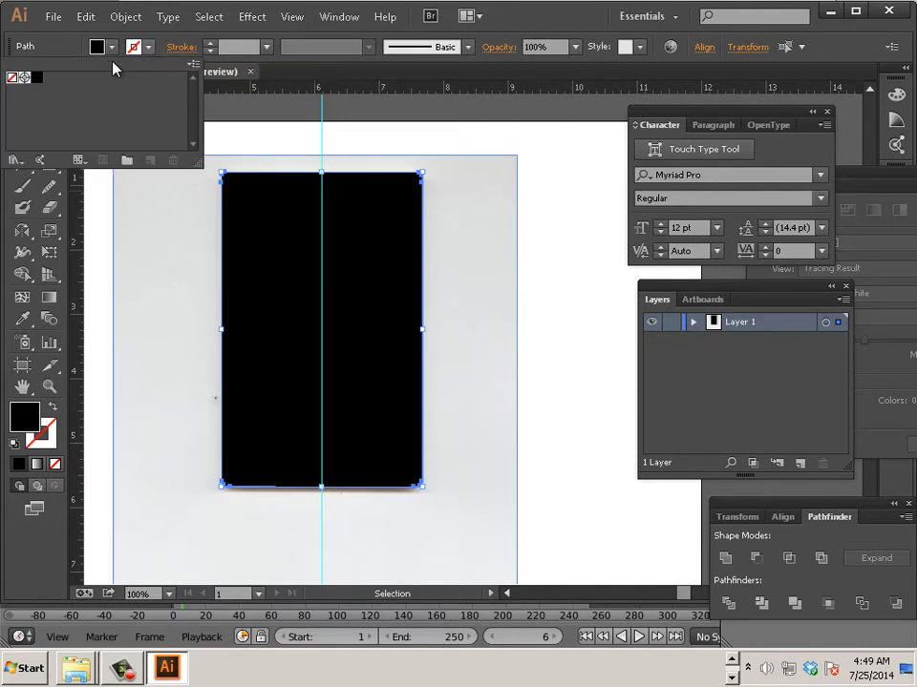
pyautogui.click(41, 80)
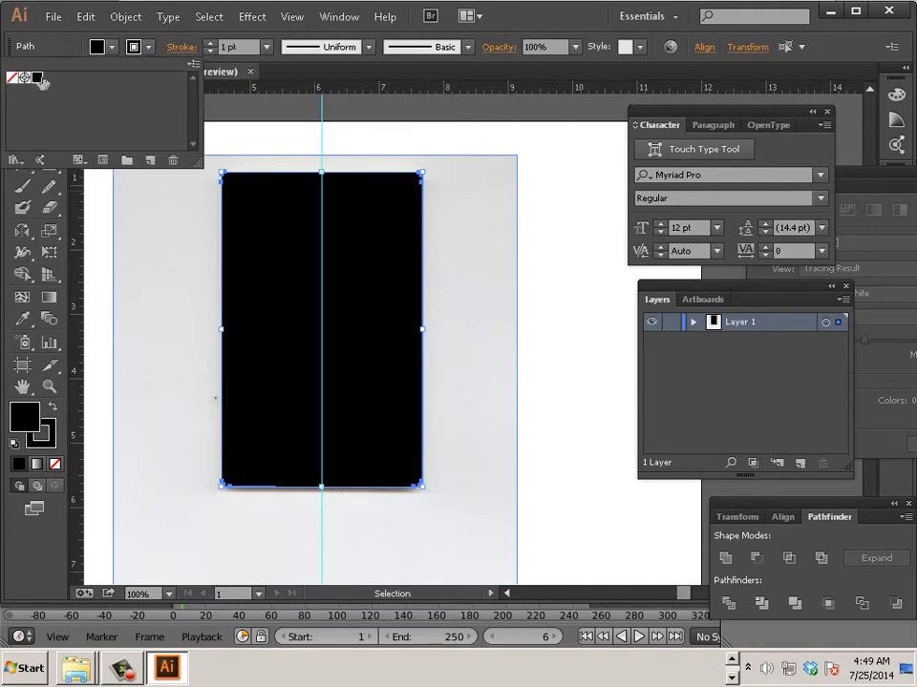
pyautogui.click(110, 51)
pyautogui.click(113, 48)
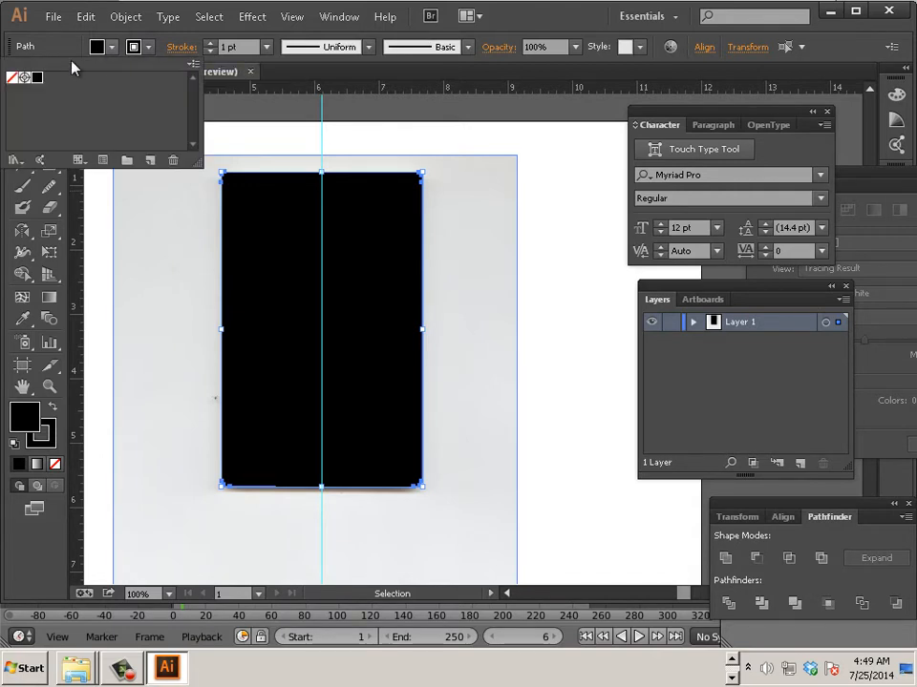
pyautogui.click(12, 57)
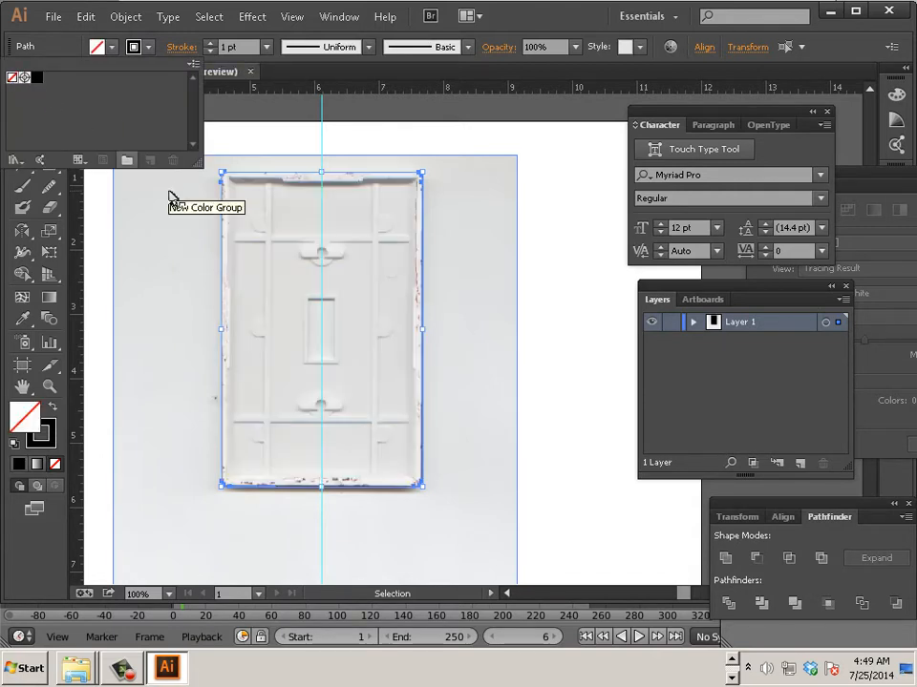
pyautogui.click(555, 339)
# Draw a circle with the Ellipse tool over the upper screw hole, centered on the guide at about X 6.12 in, Y 2.06 in
pyautogui.scroll(1, 555, 340)
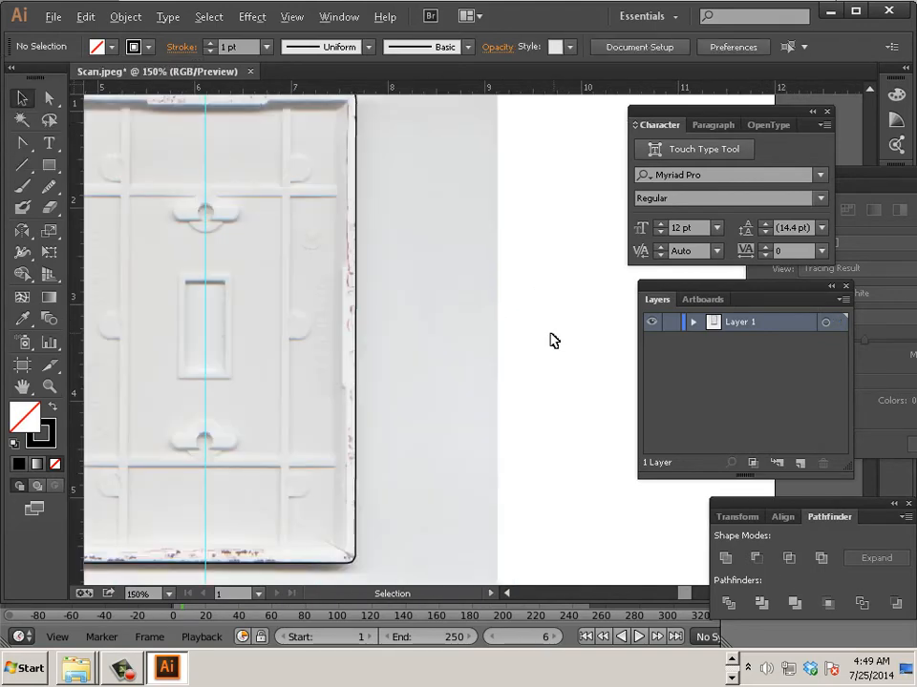
pyautogui.scroll(1, 502, 327)
pyautogui.moveTo(314, 284); pyautogui.dragTo(577, 382)
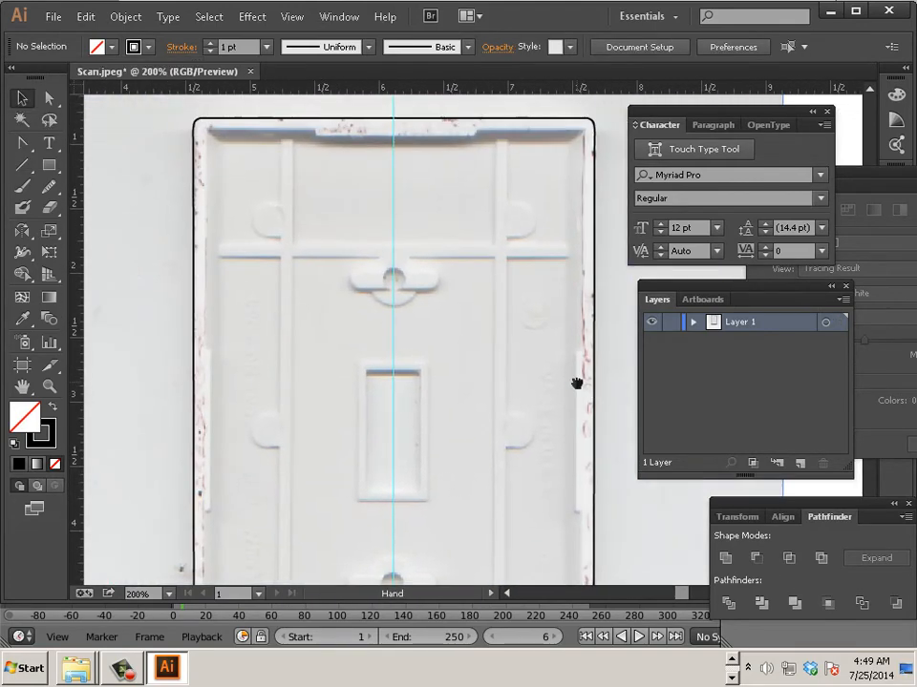
pyautogui.scroll(1, 498, 348)
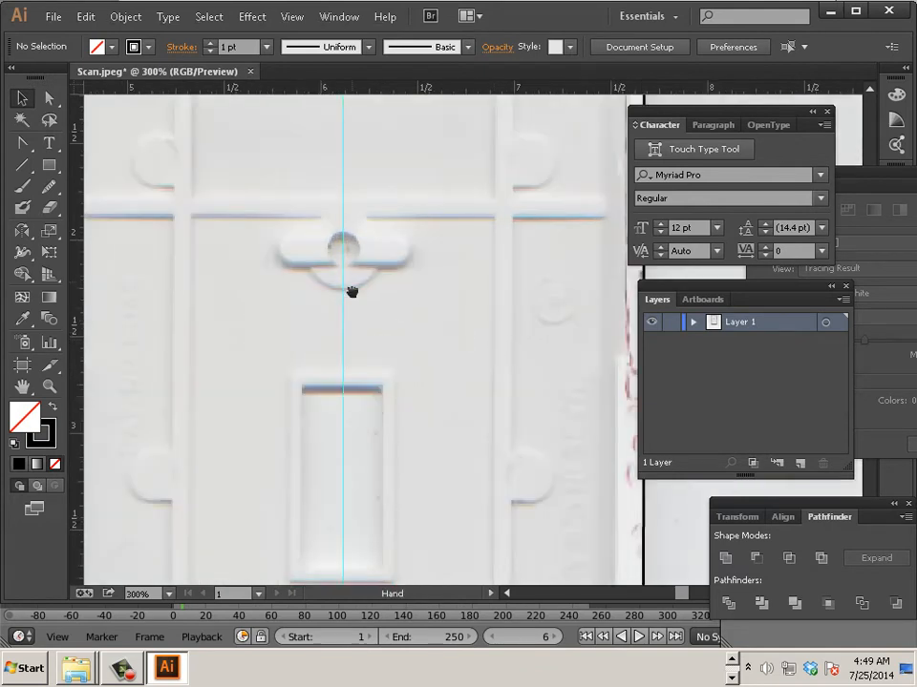
pyautogui.moveTo(352, 290); pyautogui.dragTo(374, 346)
pyautogui.scroll(2, 385, 349)
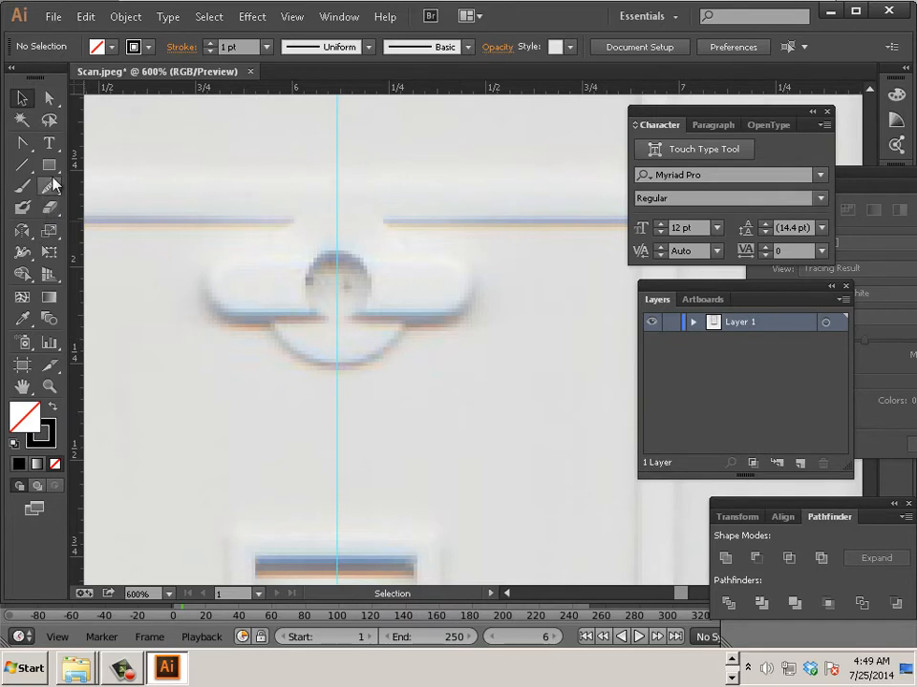
pyautogui.moveTo(49, 165); pyautogui.dragTo(98, 208)
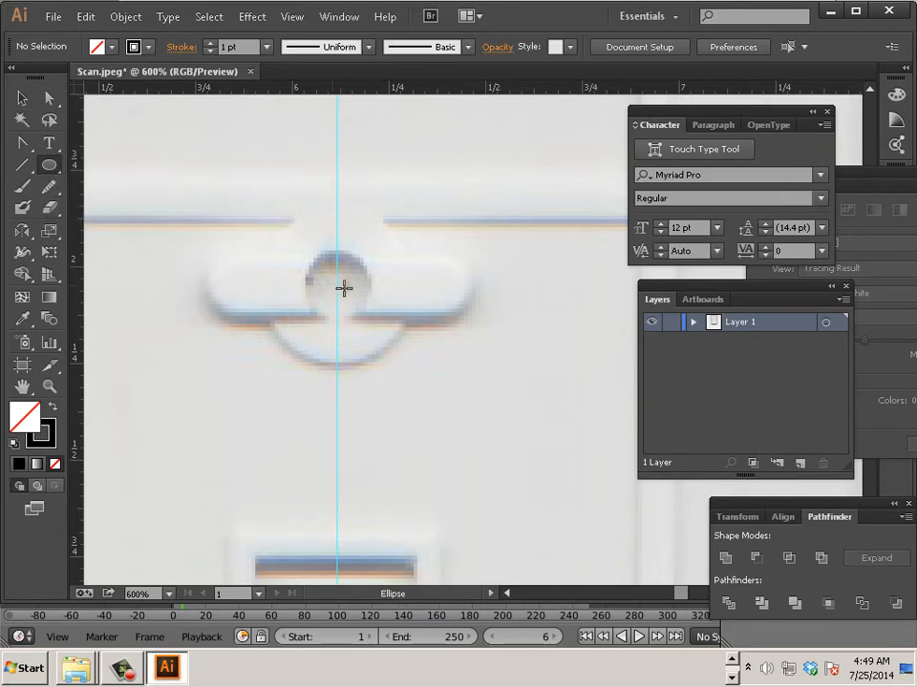
pyautogui.press('alt')
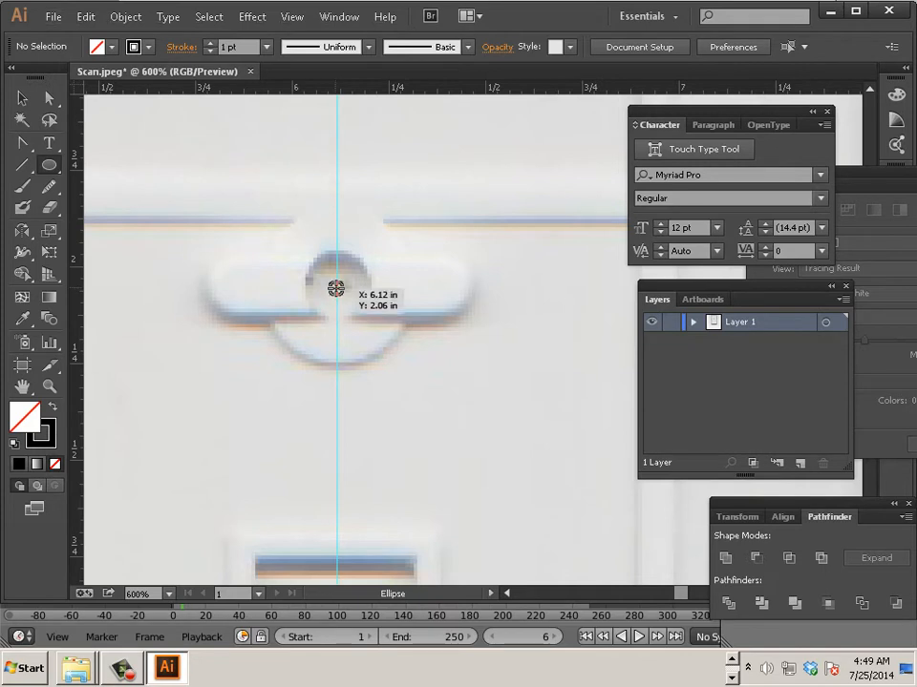
pyautogui.moveTo(336, 287); pyautogui.dragTo(374, 331)
# Draw a matching circle over the lower screw hole, starting from the hole's center
pyautogui.scroll(-5, 374, 331)
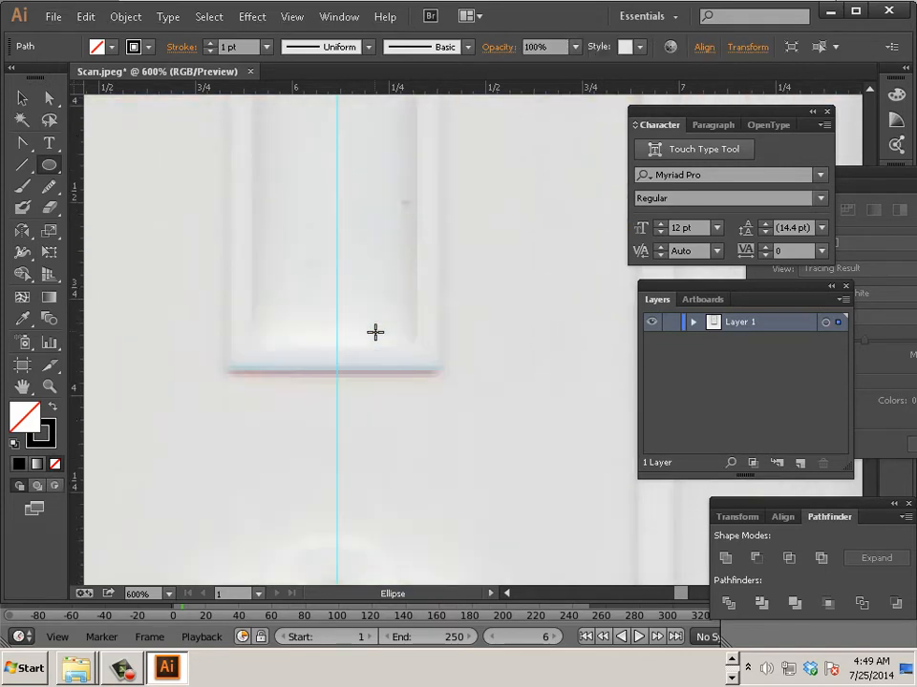
pyautogui.scroll(-3, 374, 331)
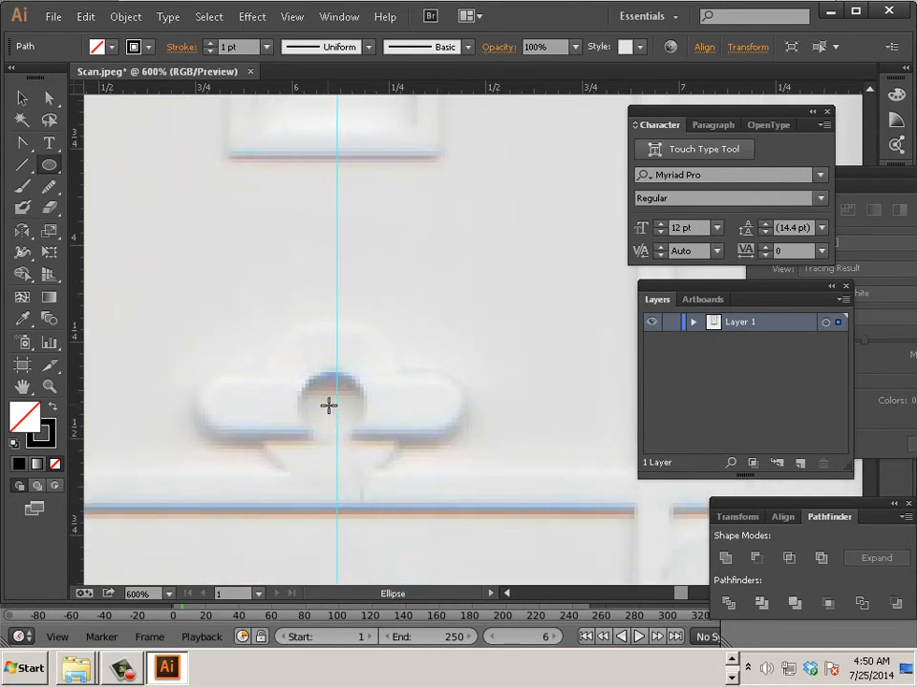
pyautogui.moveTo(331, 405); pyautogui.dragTo(368, 431)
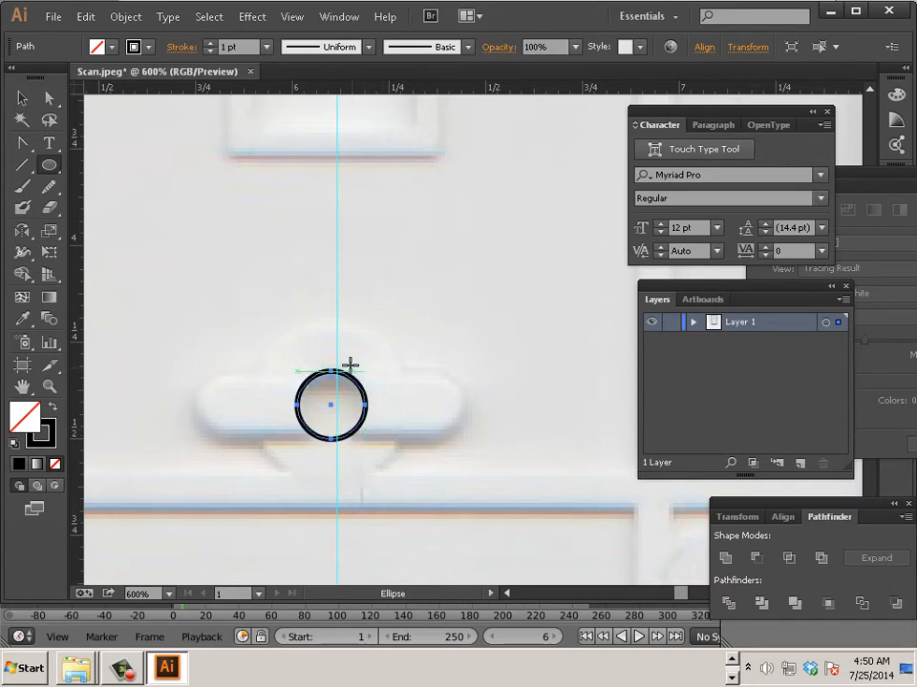
# Draw a rectangle with the Rectangle tool along the inner edges of the plate's central switch opening
pyautogui.scroll(6, 357, 372)
pyautogui.scroll(2, 355, 374)
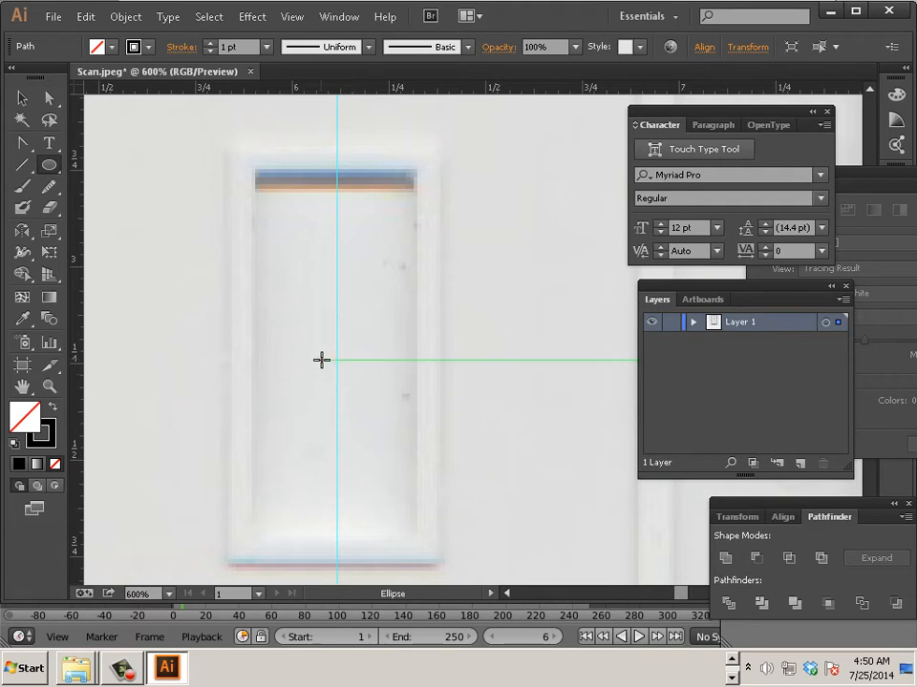
pyautogui.scroll(-5, 321, 360)
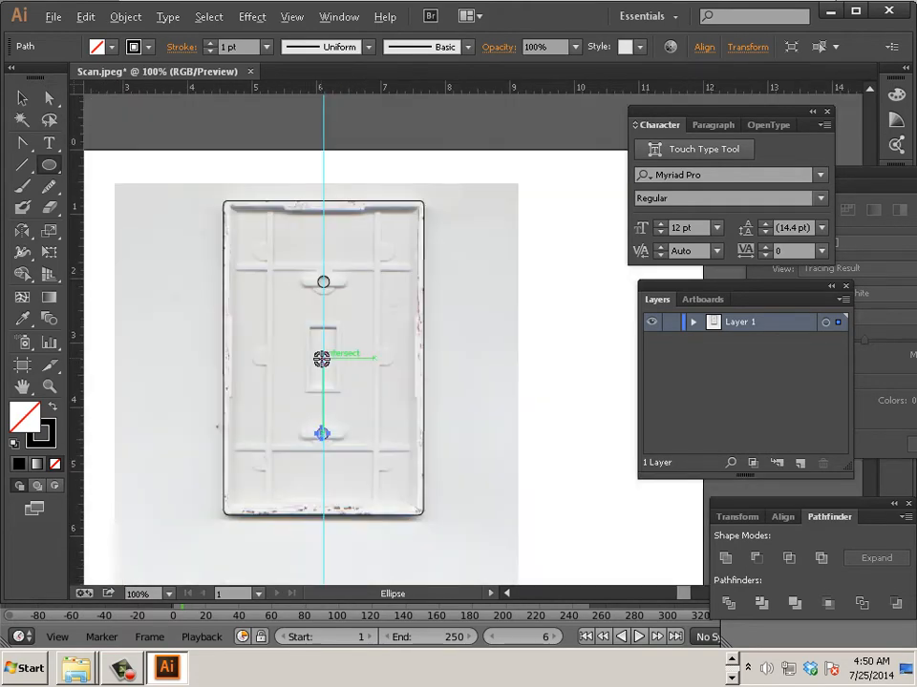
pyautogui.scroll(5, 321, 359)
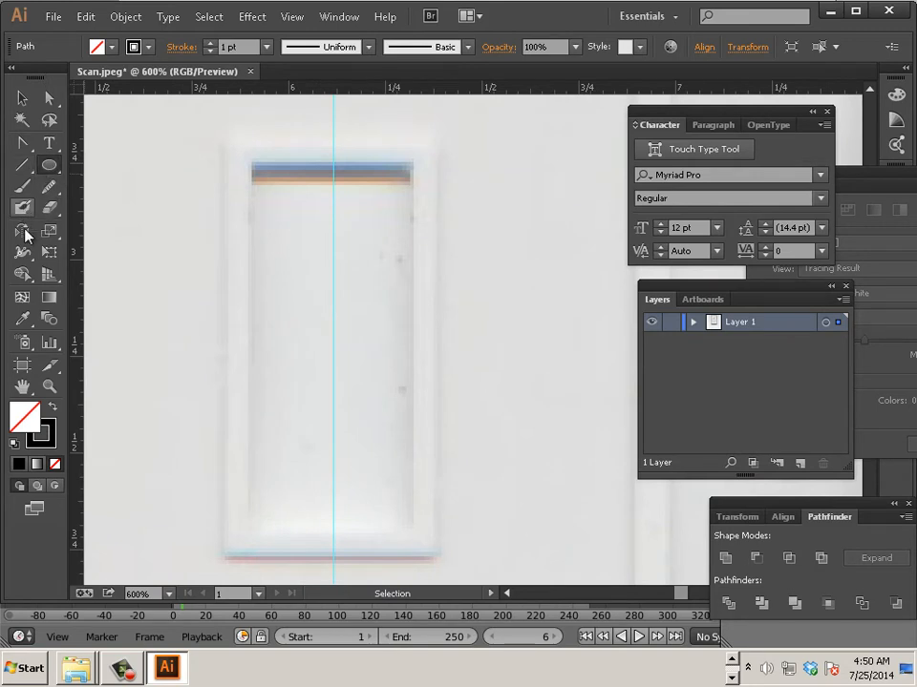
pyautogui.click(55, 169)
pyautogui.click(57, 172)
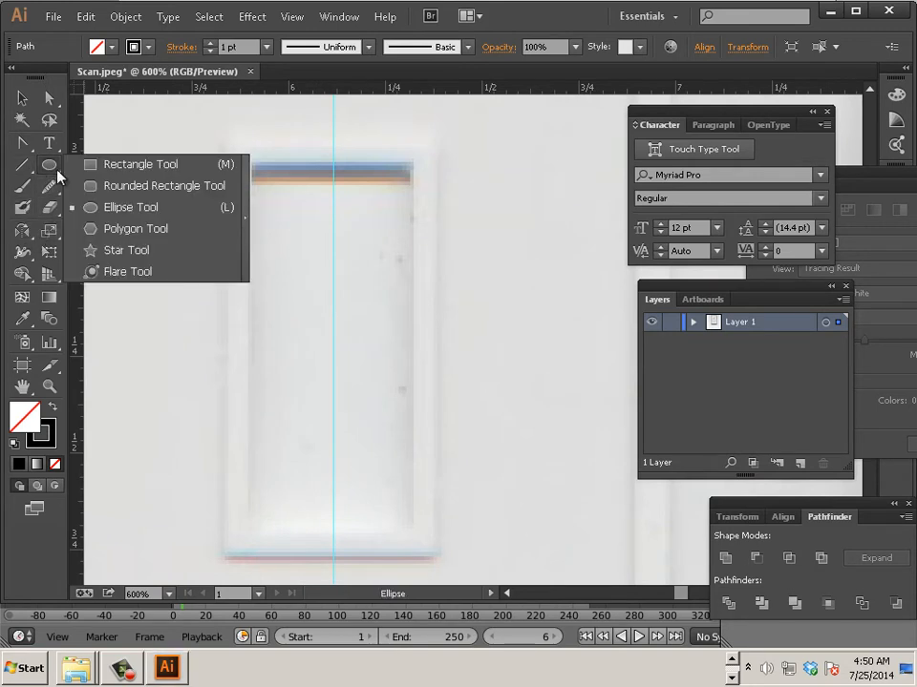
pyautogui.click(103, 165)
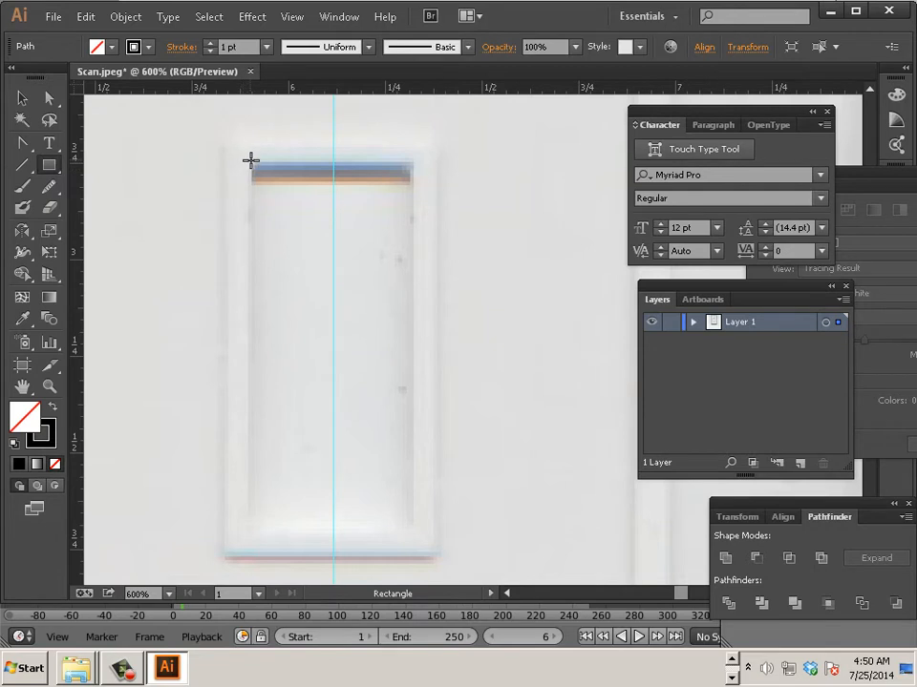
pyautogui.moveTo(250, 161); pyautogui.dragTo(415, 531)
pyautogui.scroll(-3, 287, 354)
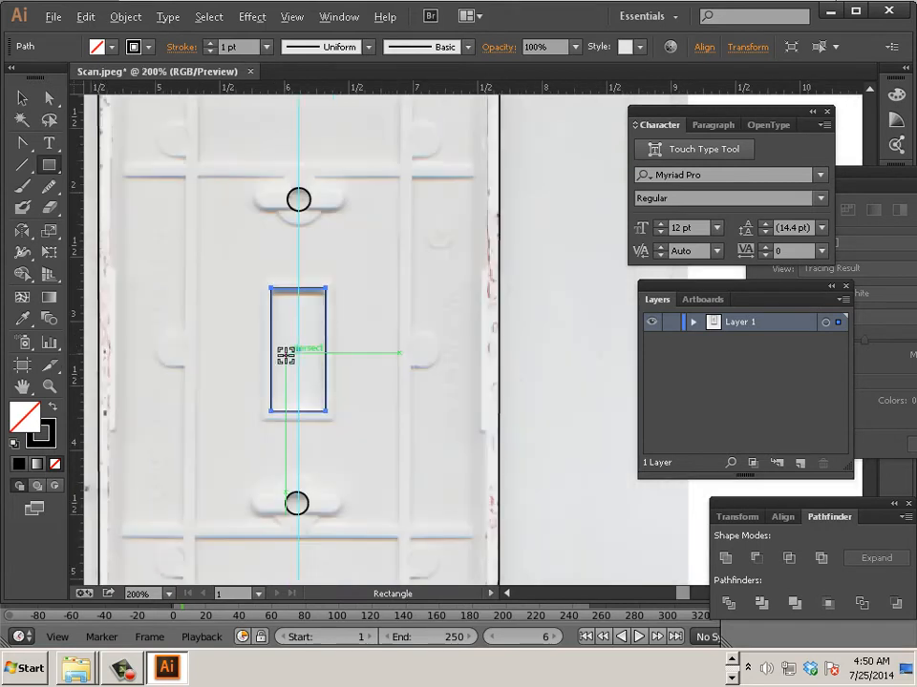
pyautogui.scroll(-1, 286, 354)
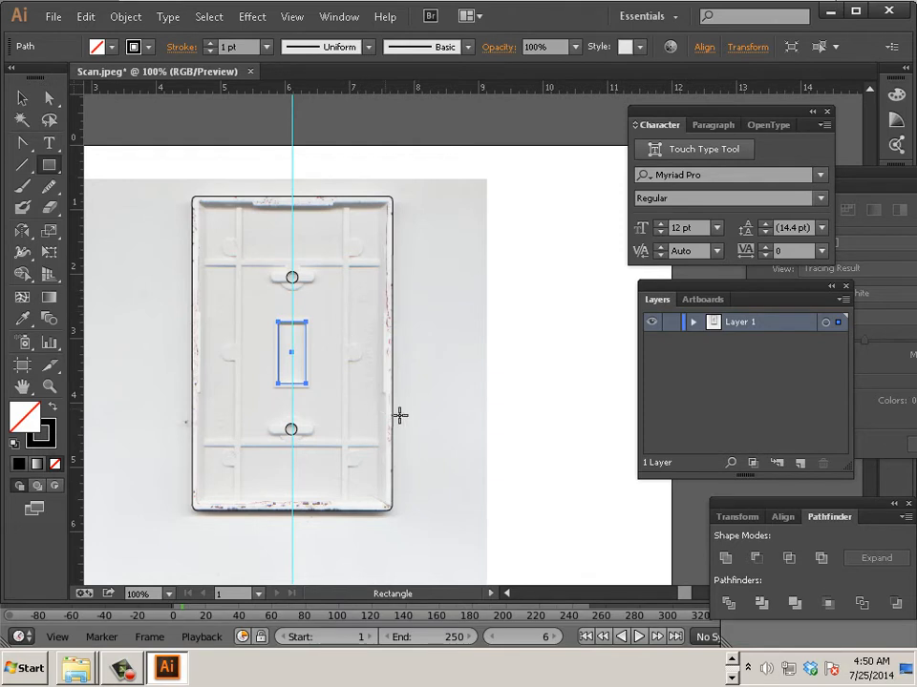
pyautogui.click(49, 97)
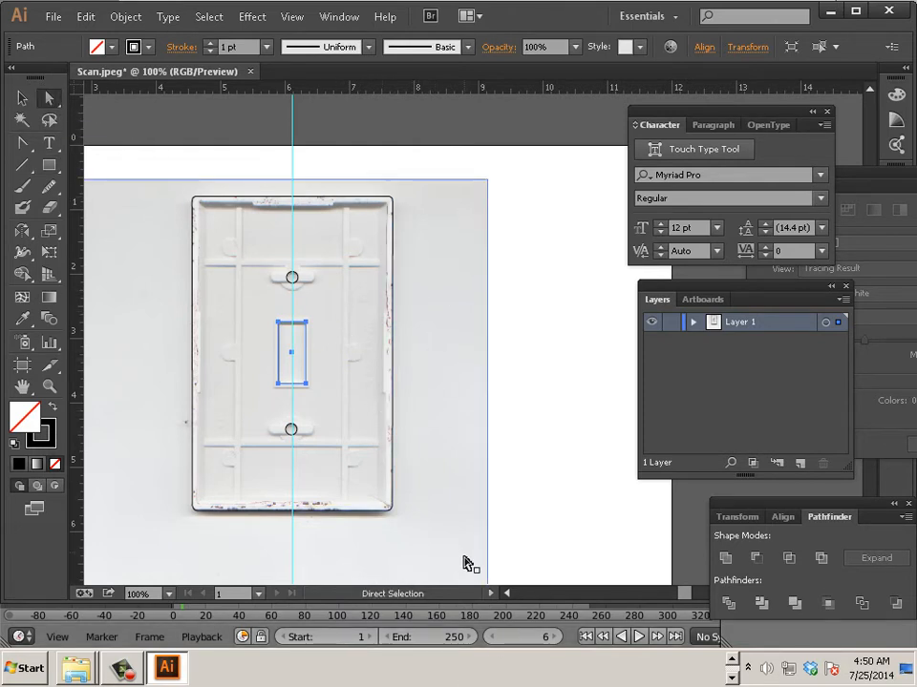
pyautogui.moveTo(466, 573); pyautogui.dragTo(407, 373)
pyautogui.hotkey('ctrl', 'z')
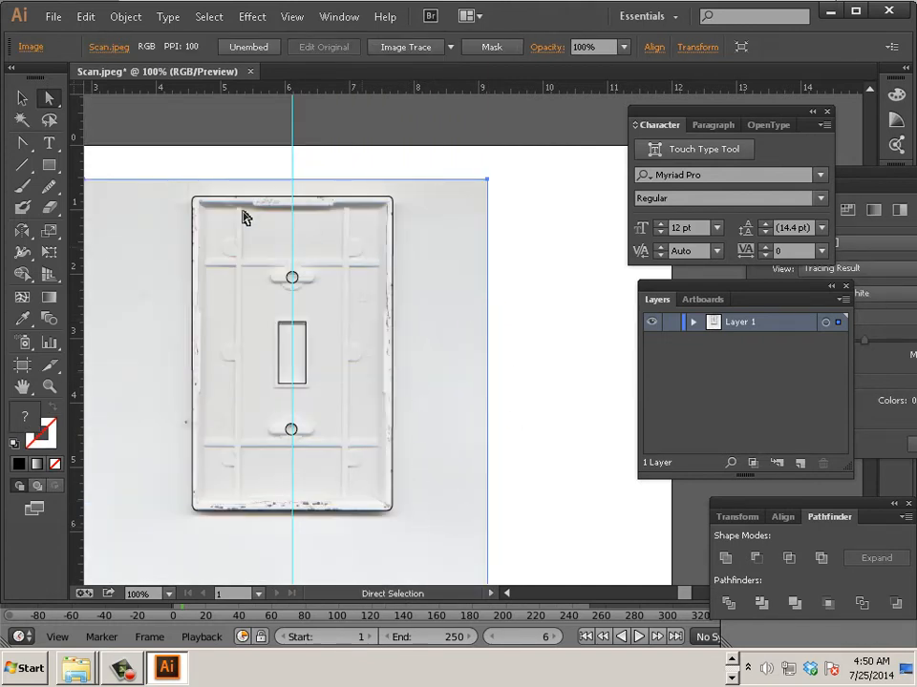
# Create a new layer above Layer 1 and clear the selection
pyautogui.click(22, 98)
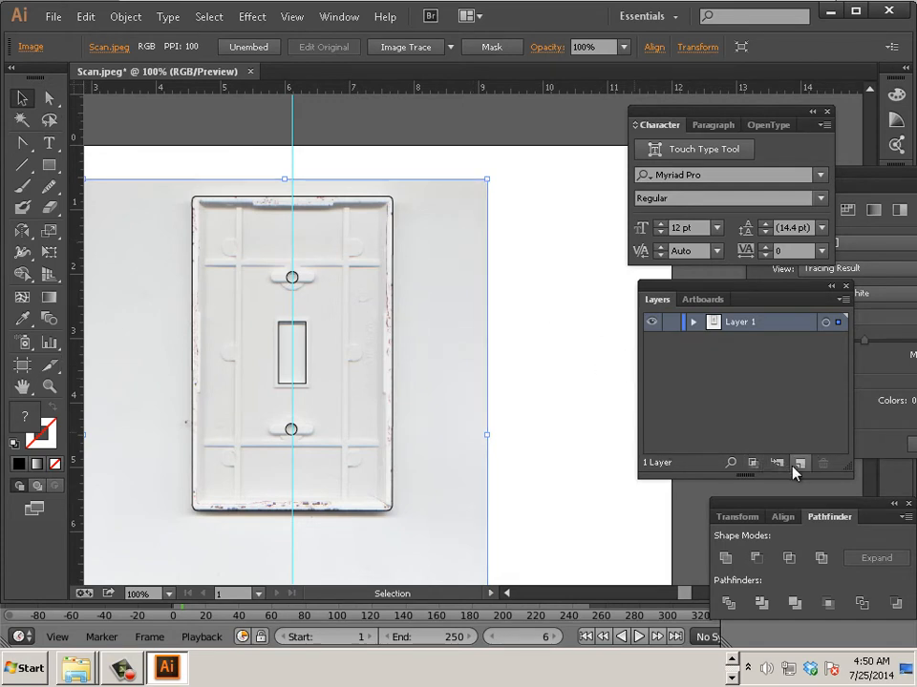
pyautogui.click(339, 17)
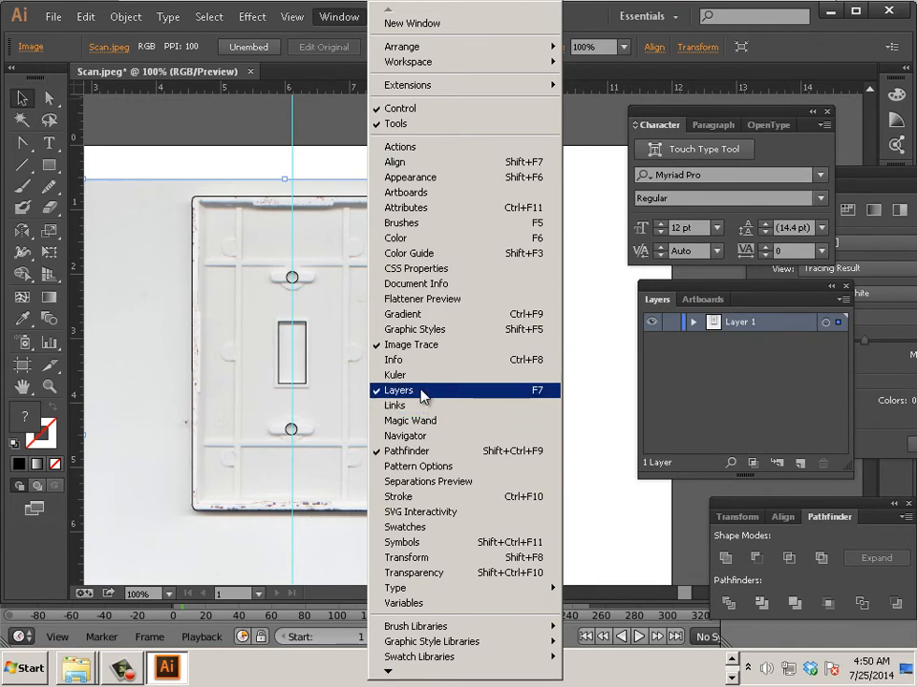
pyautogui.click(782, 424)
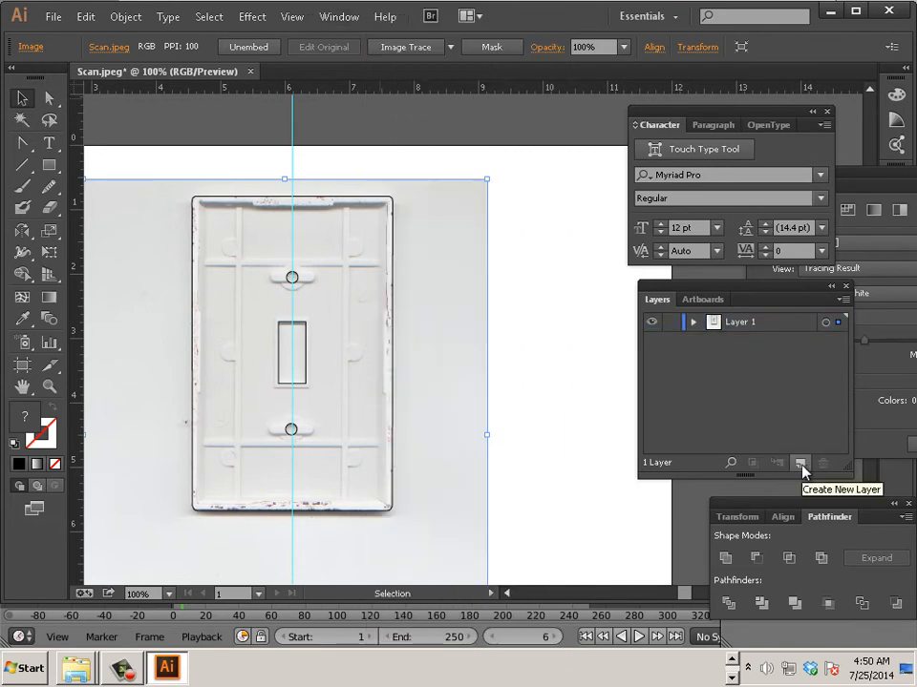
pyautogui.click(801, 465)
pyautogui.click(573, 370)
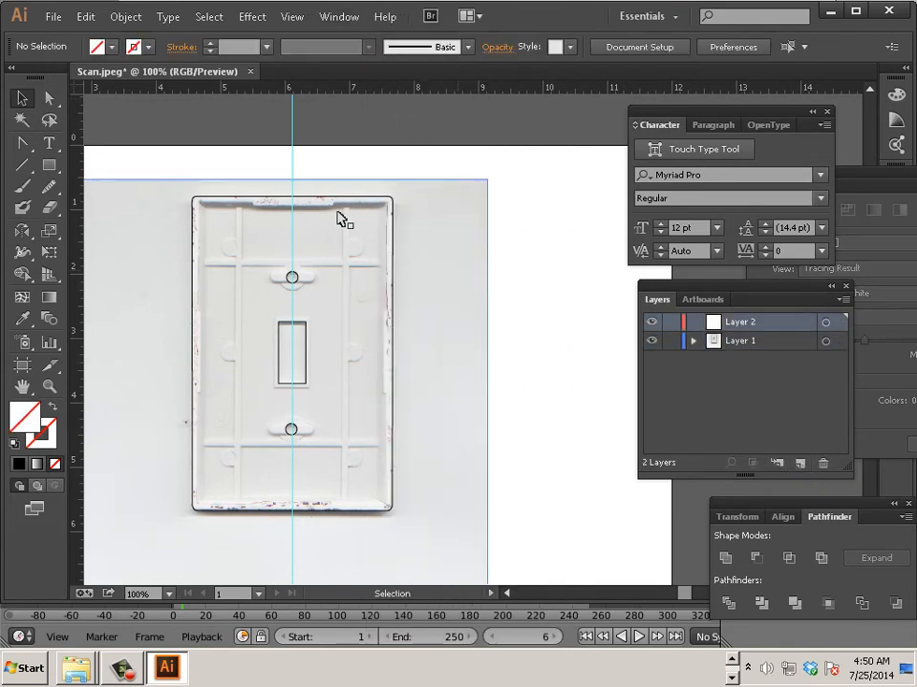
# Move the scanned image from Layer 1 to Layer 2, and place Layer 2 beneath Layer 1
pyautogui.click(427, 267)
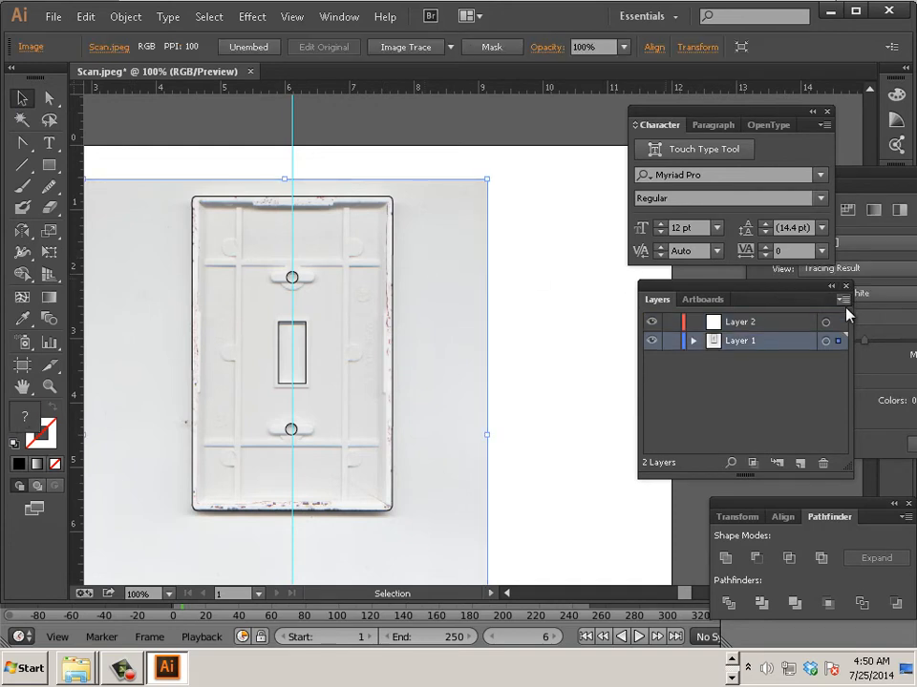
pyautogui.moveTo(832, 342); pyautogui.dragTo(839, 329)
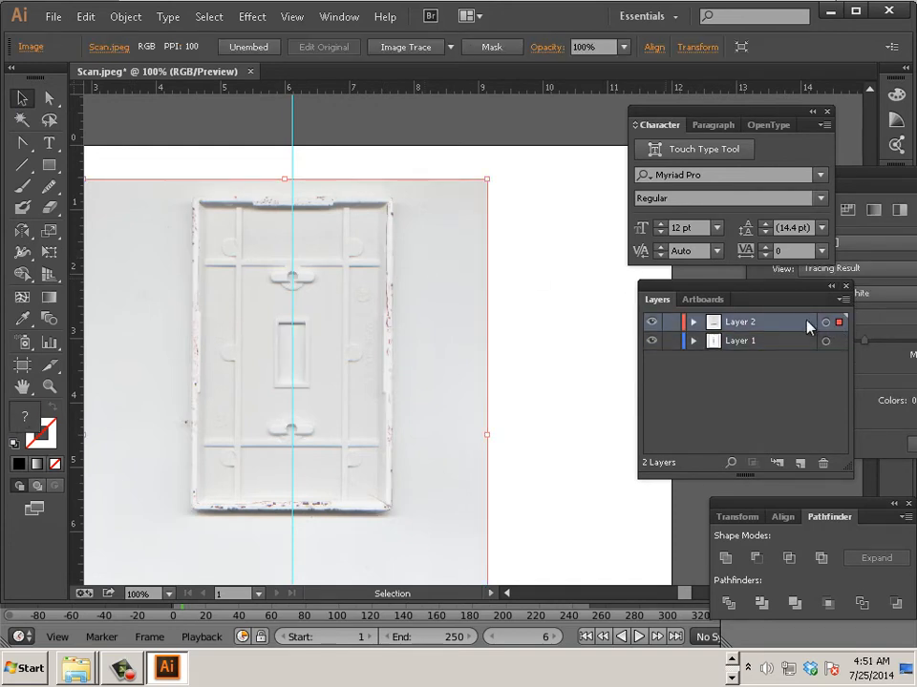
pyautogui.moveTo(788, 328); pyautogui.dragTo(784, 358)
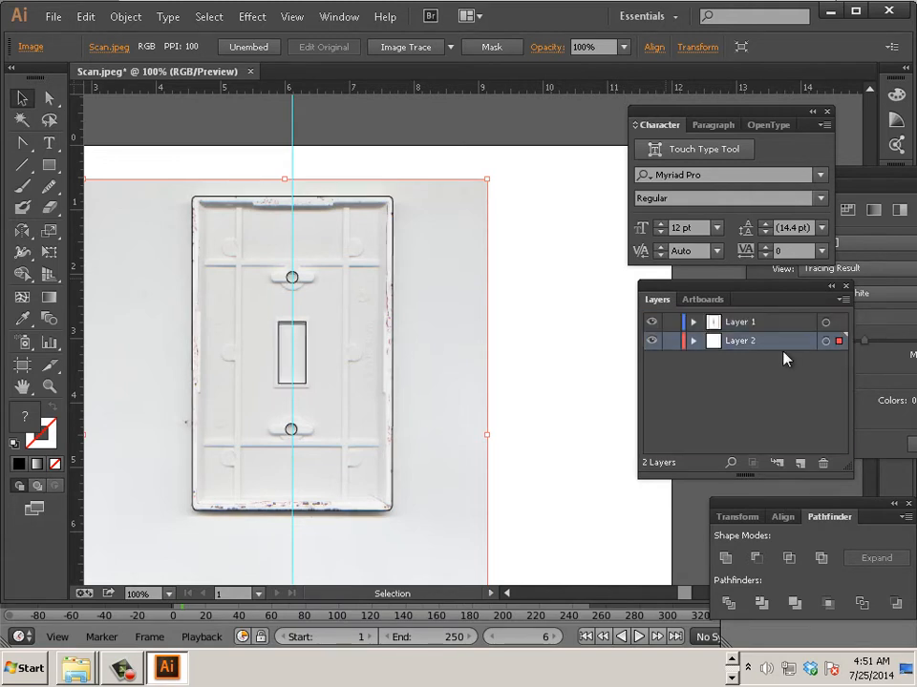
# Lock and hide Layer 2 with the scan, and make Layer 1 active with the Direct Selection tool ready
pyautogui.click(671, 341)
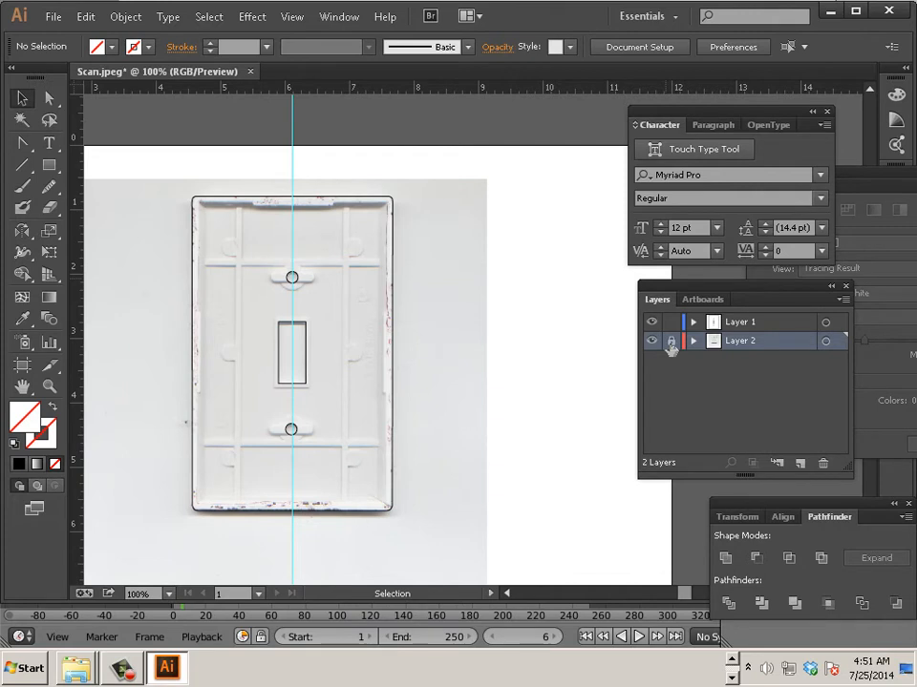
pyautogui.click(652, 344)
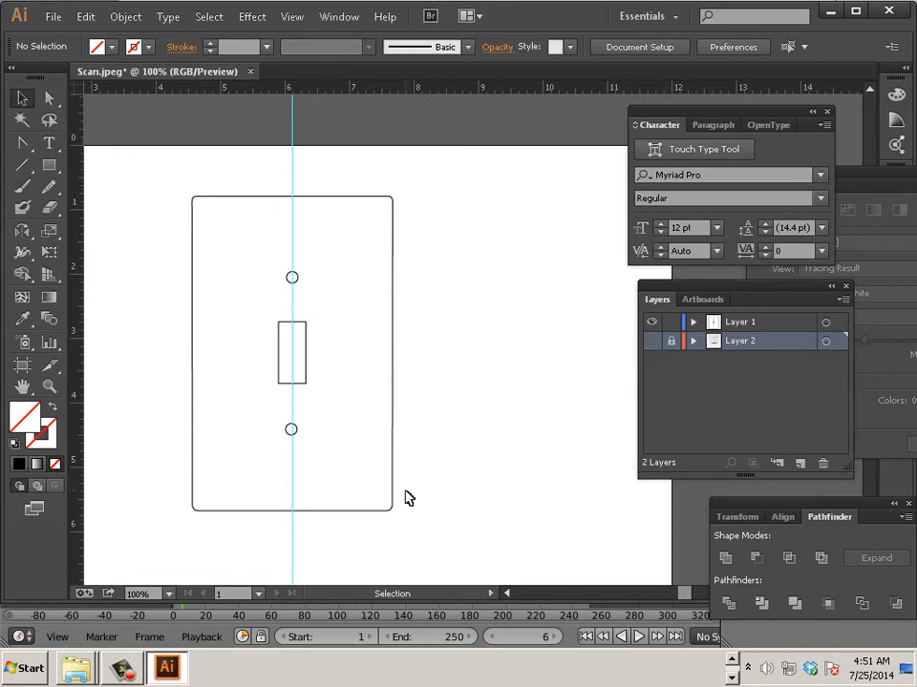
pyautogui.click(50, 102)
pyautogui.click(738, 325)
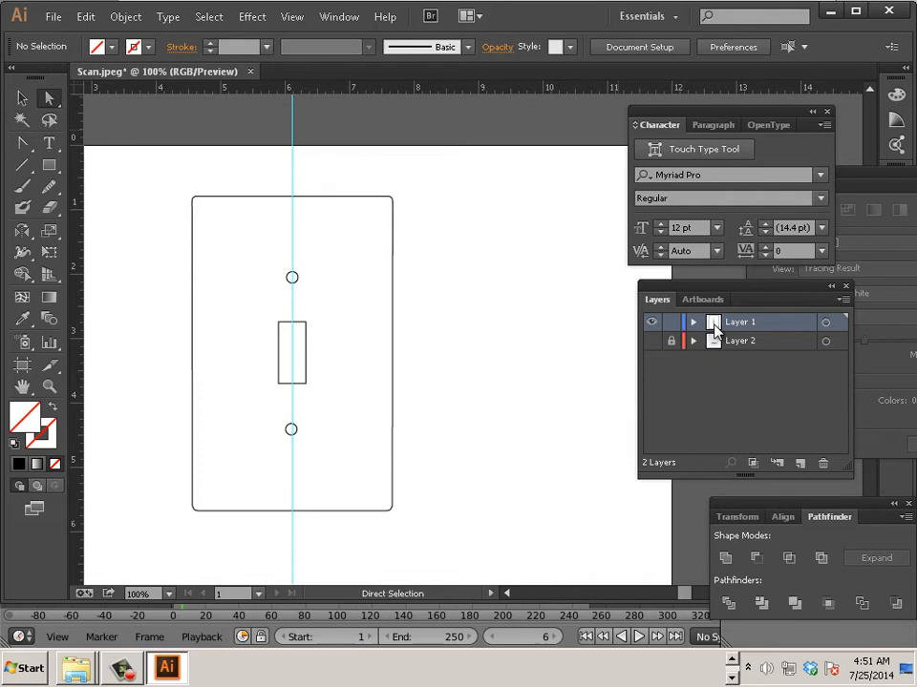
# Widen the plate outline by moving only the anchor points of its right half farther away from the switch opening
pyautogui.click(23, 97)
pyautogui.click(394, 225)
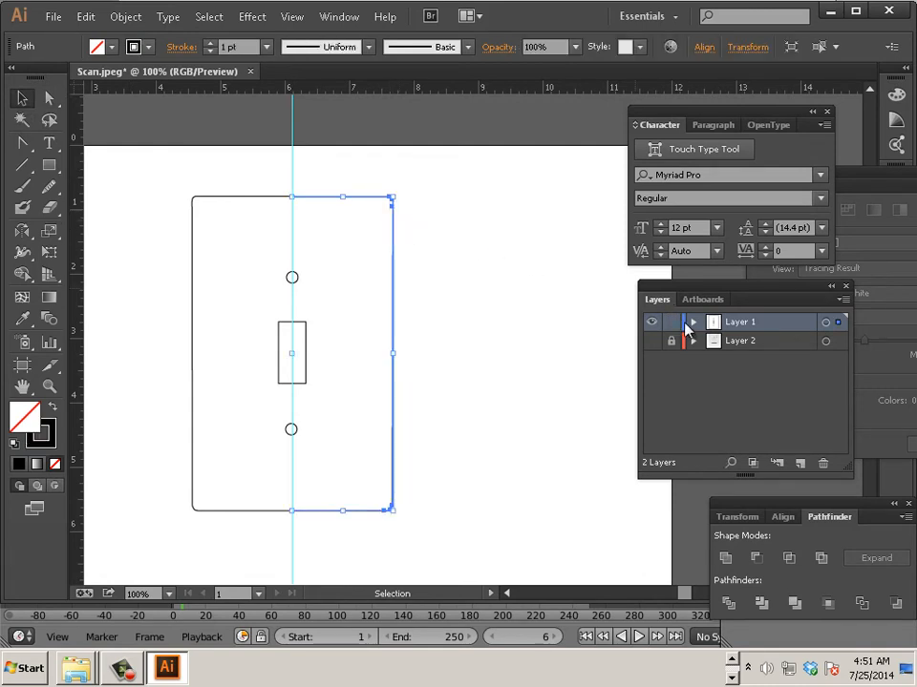
pyautogui.click(48, 97)
pyautogui.moveTo(433, 542); pyautogui.dragTo(378, 158)
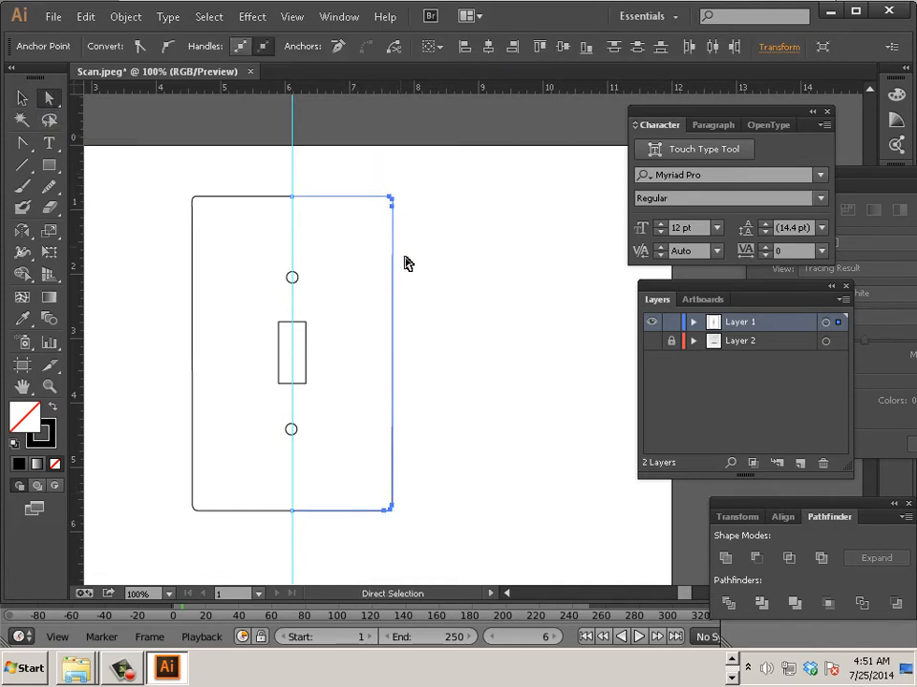
pyautogui.moveTo(396, 303); pyautogui.dragTo(471, 317)
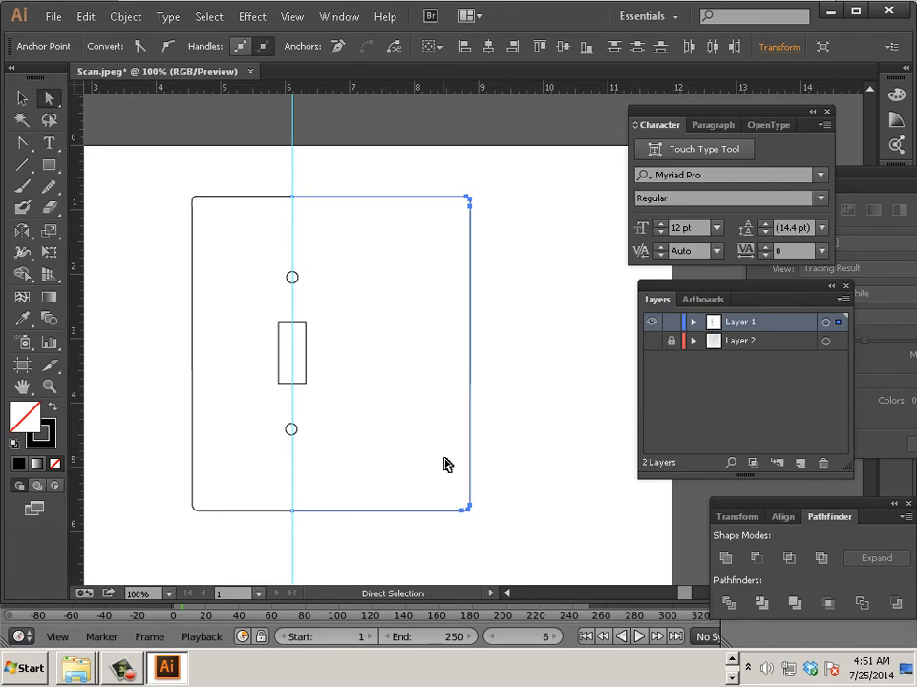
# Draw a reference rectangle about 2.5 in wide across the plate's right edge and move it just below the plate
pyautogui.click(50, 166)
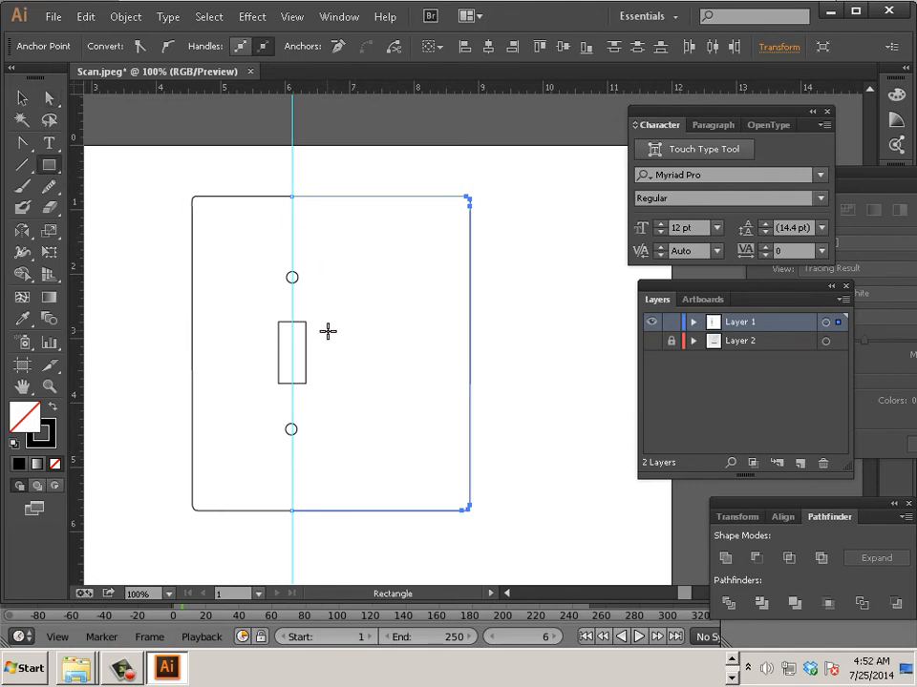
pyautogui.moveTo(324, 338); pyautogui.dragTo(486, 399)
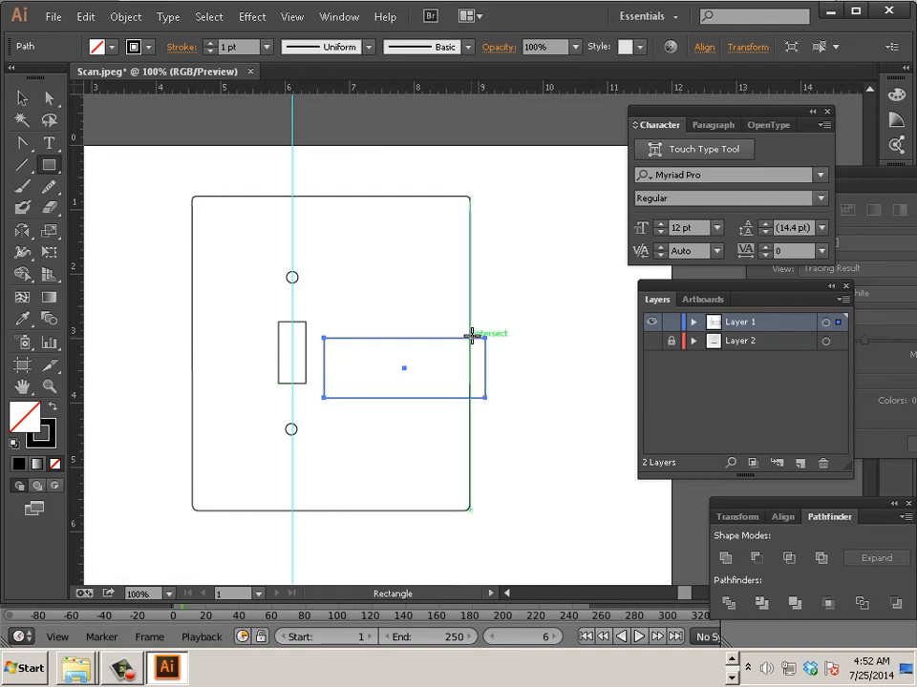
pyautogui.click(50, 101)
pyautogui.click(22, 99)
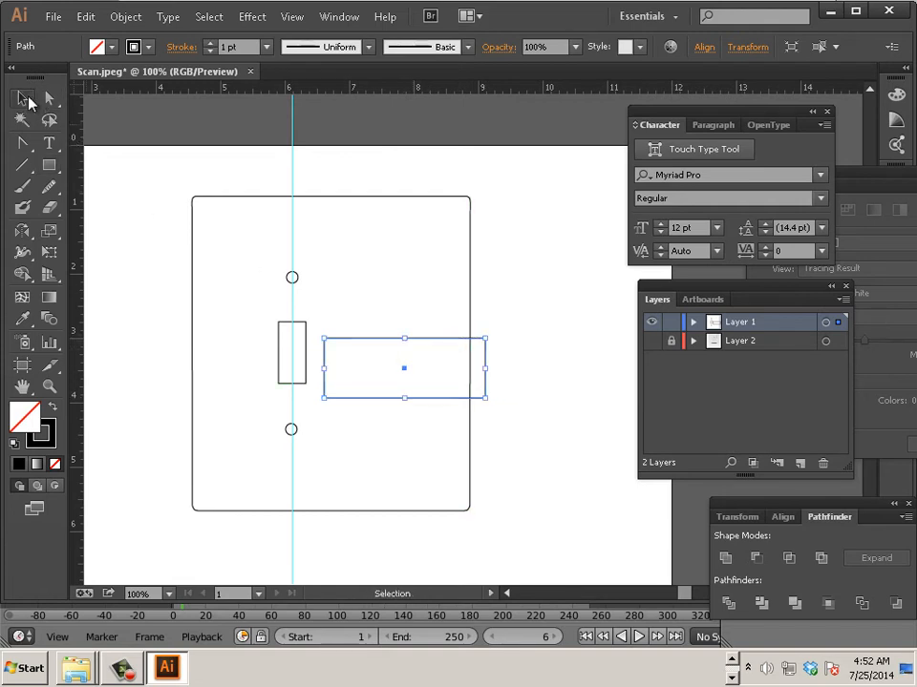
pyautogui.moveTo(360, 339); pyautogui.dragTo(359, 532)
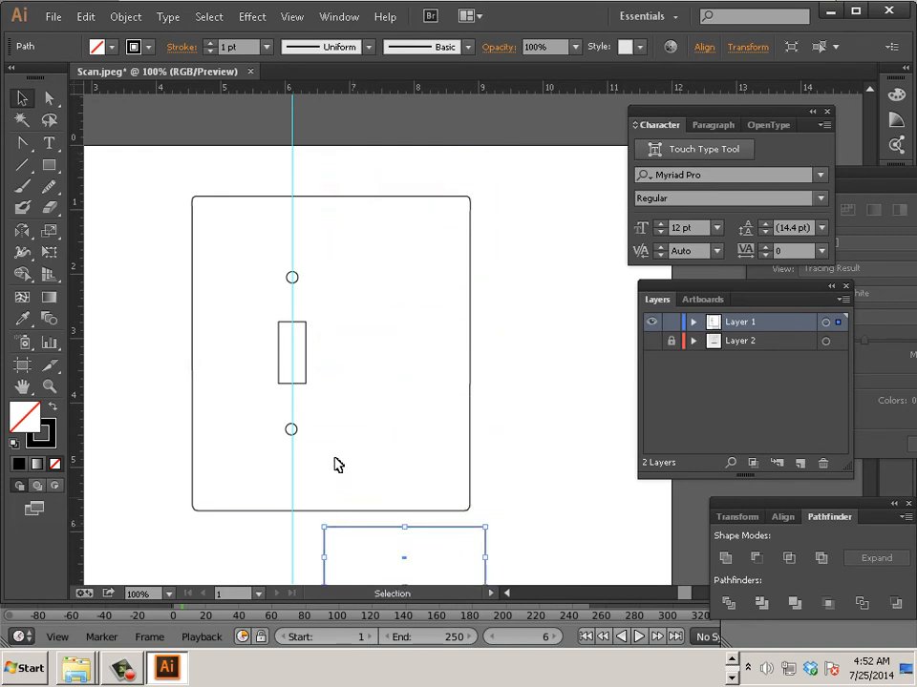
# Extend the plate's right side to line up with the reference rectangle's right edge, and move the rectangle outside the plate, beside its right edge
pyautogui.click(49, 98)
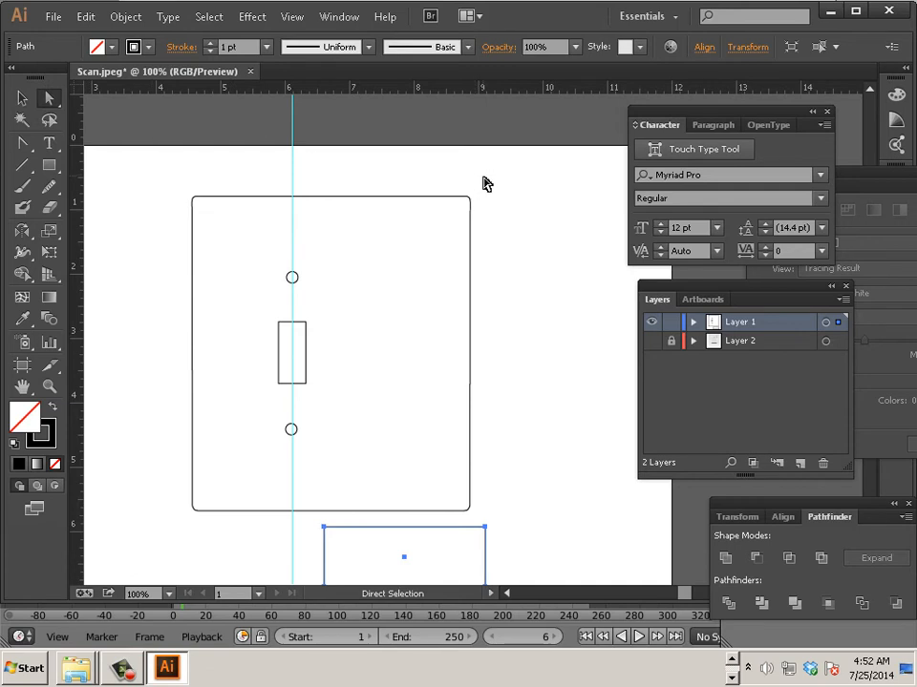
pyautogui.moveTo(485, 181); pyautogui.dragTo(454, 519)
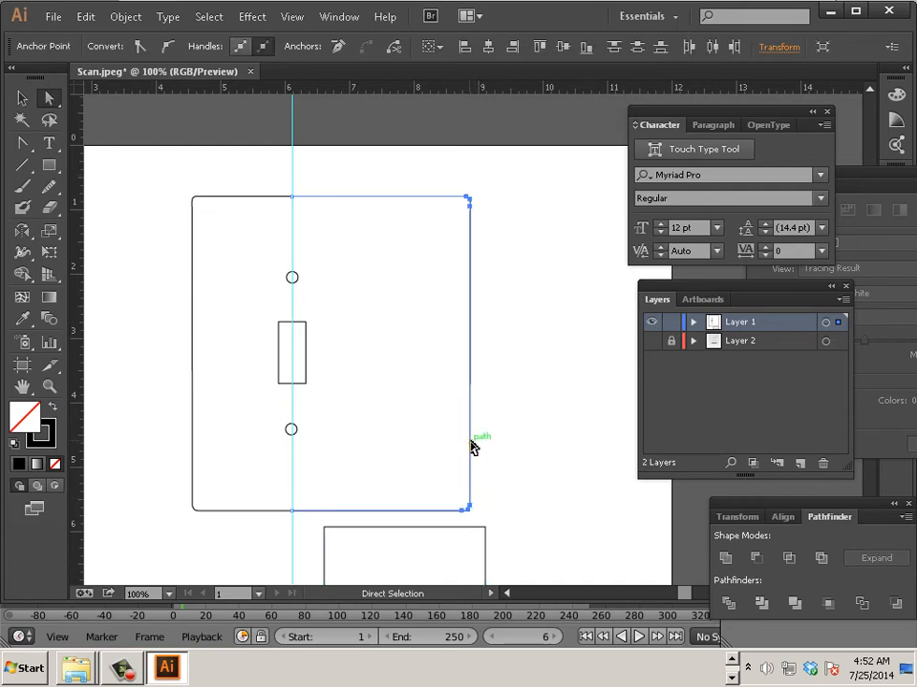
pyautogui.moveTo(477, 445); pyautogui.dragTo(485, 445)
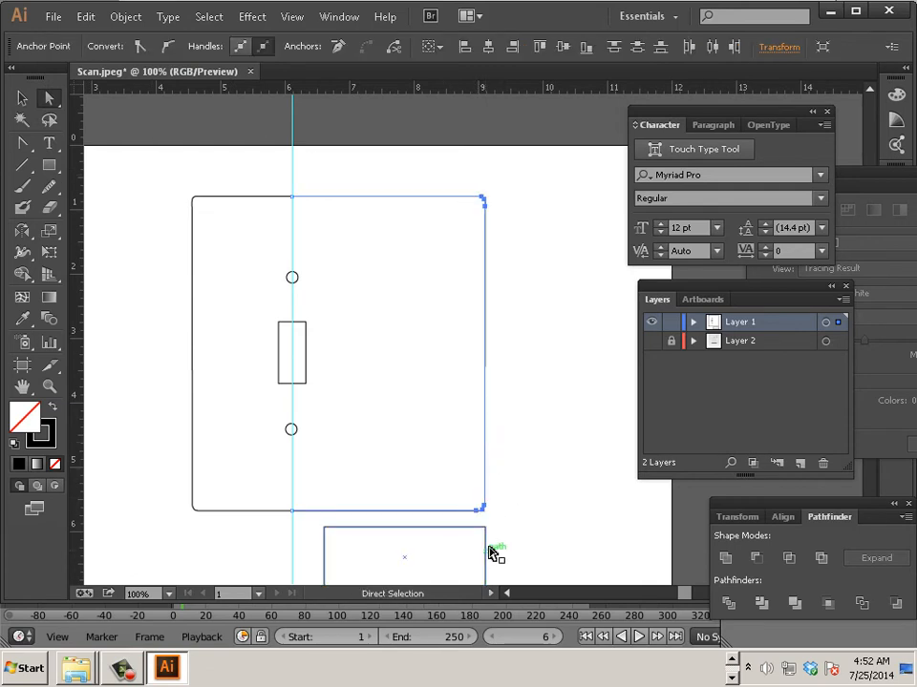
pyautogui.scroll(-1, 468, 468)
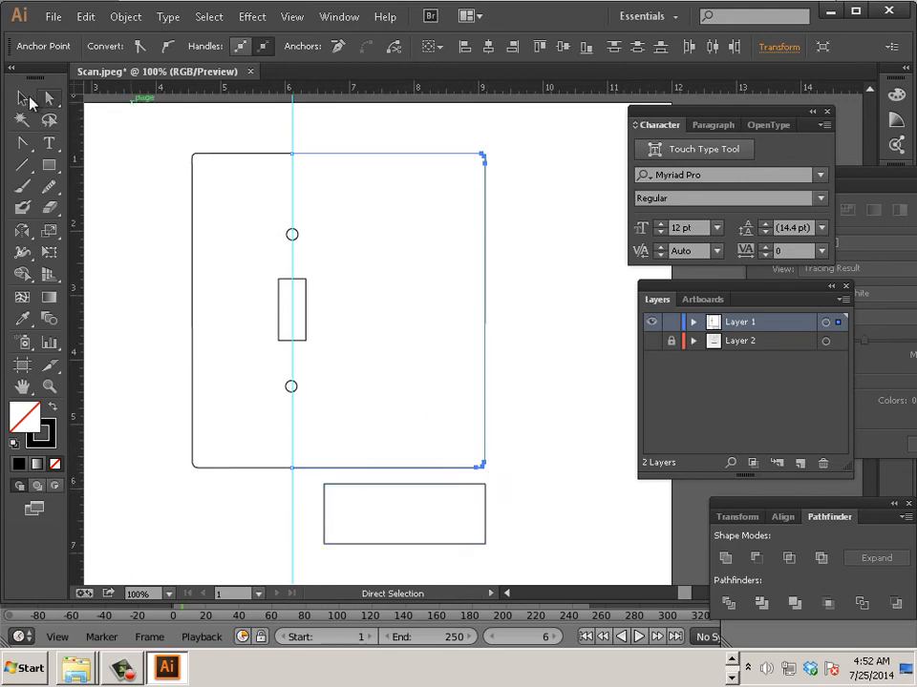
pyautogui.press('v')
pyautogui.moveTo(379, 490); pyautogui.dragTo(558, 358)
# Duplicate the plate outline and scale the copy down to fit inside the plate, to the right of the switch opening
pyautogui.click(483, 420)
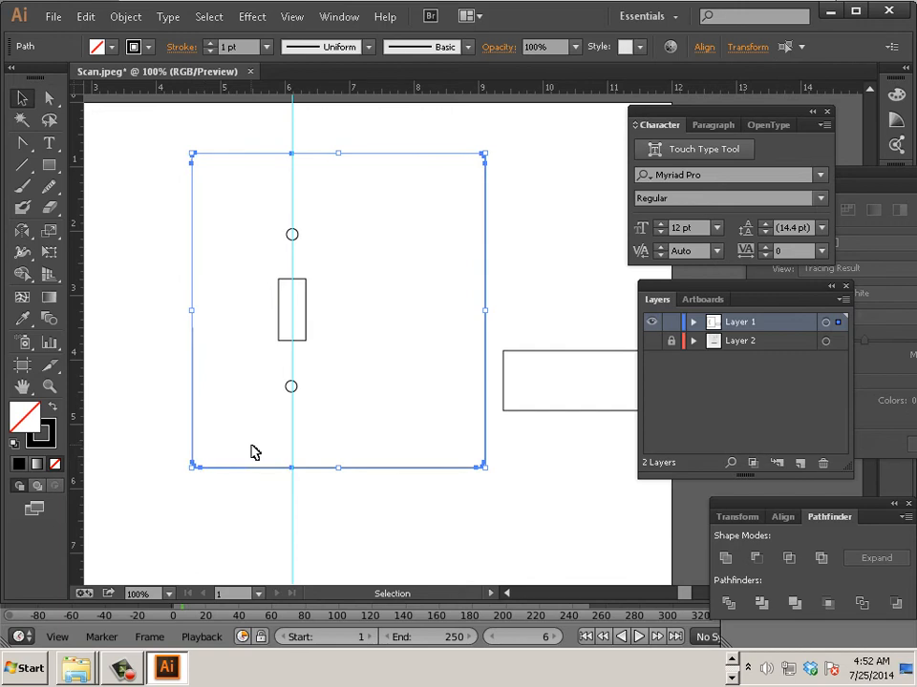
pyautogui.scroll(-1, 252, 452)
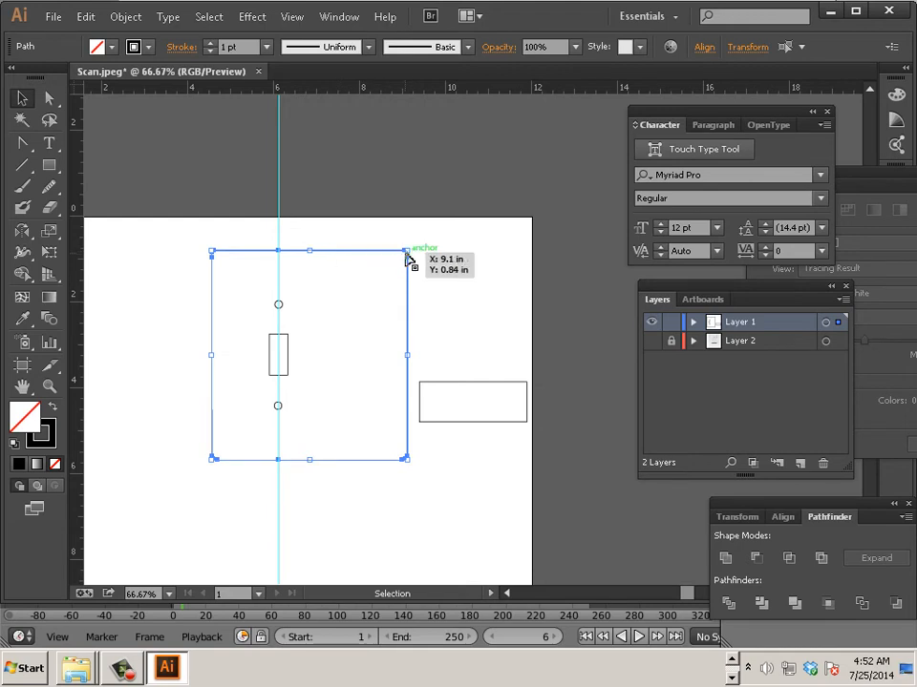
pyautogui.moveTo(356, 256); pyautogui.dragTo(347, 353)
pyautogui.hotkey('ctrl', 'z')
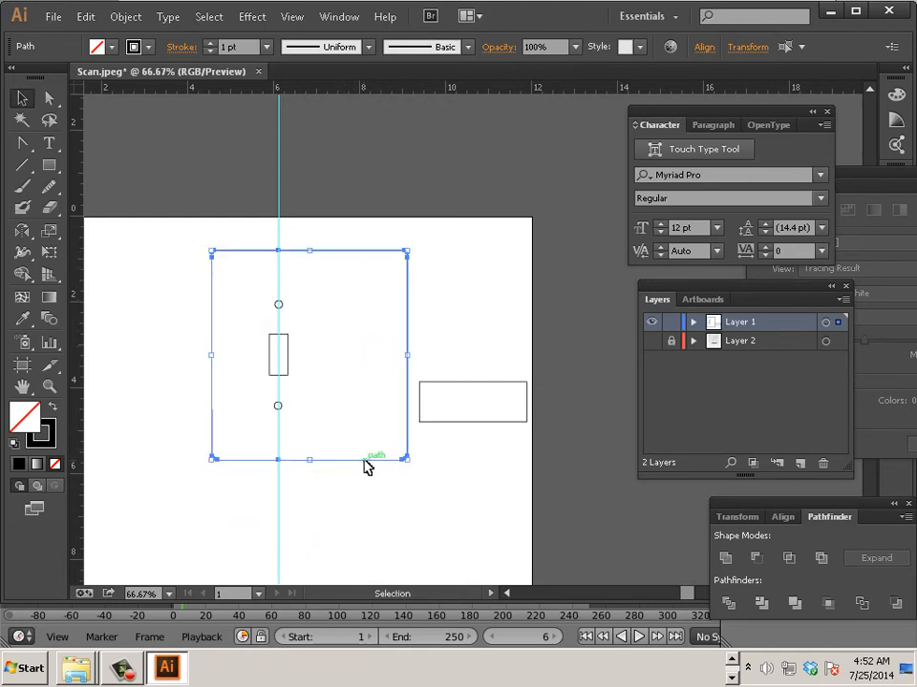
pyautogui.moveTo(366, 466); pyautogui.dragTo(475, 570)
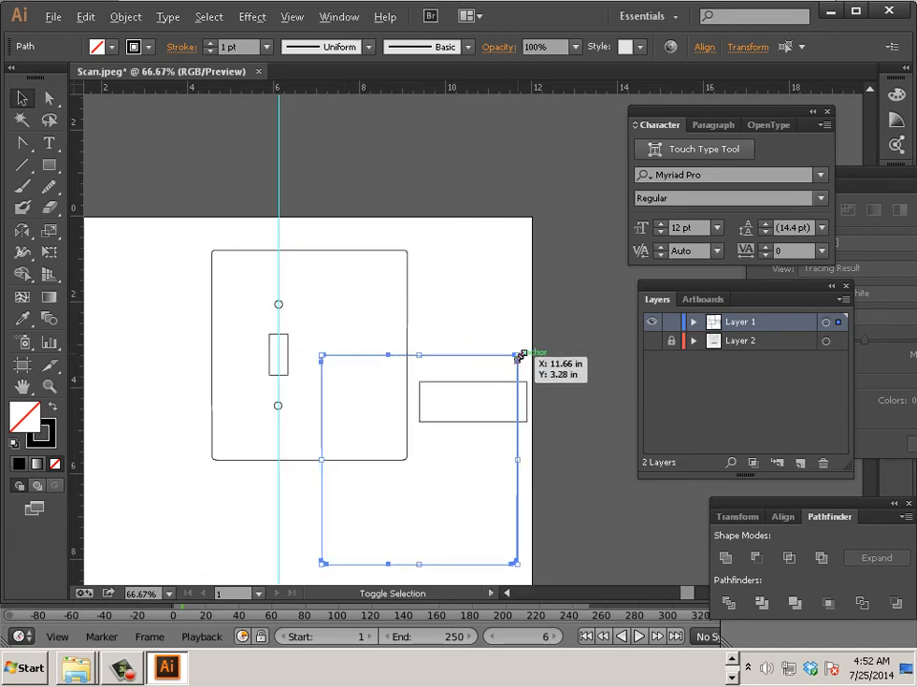
pyautogui.moveTo(520, 355); pyautogui.dragTo(403, 323)
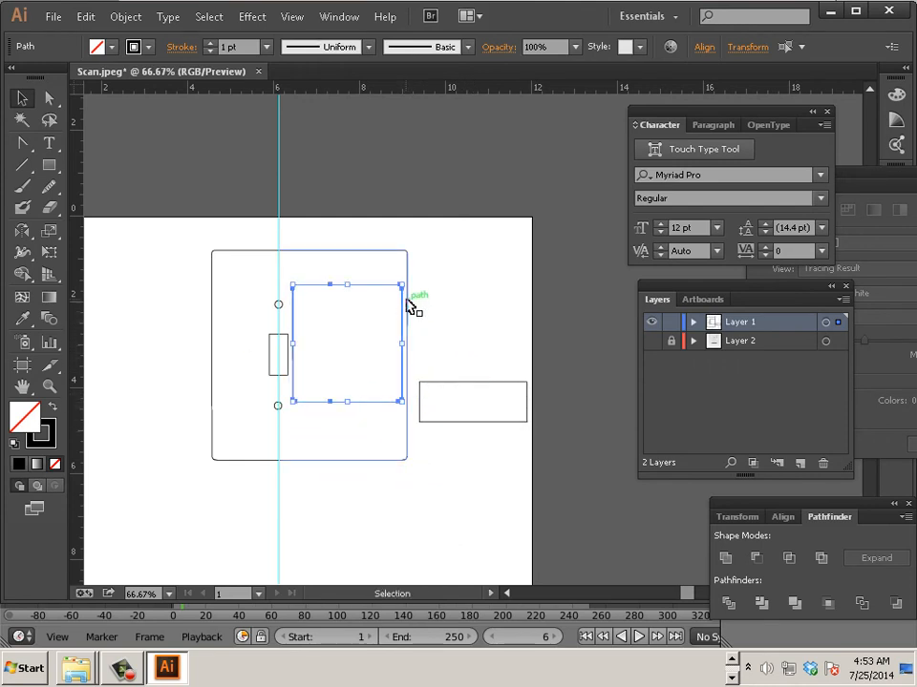
# Set the inner outline's width to 2.5 in with width and height proportions linked
pyautogui.click(746, 47)
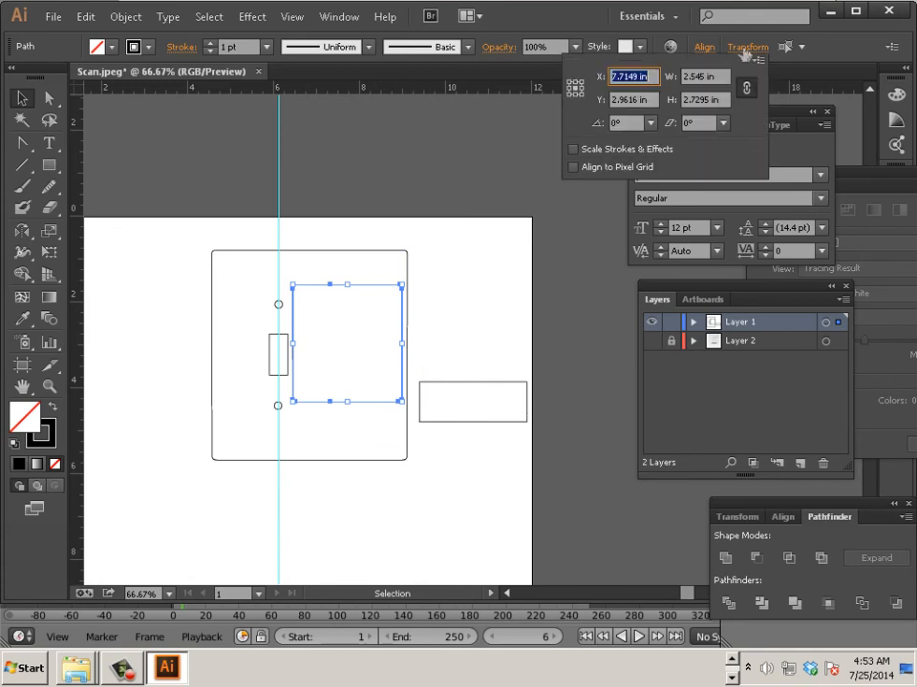
pyautogui.click(714, 76)
pyautogui.moveTo(714, 77); pyautogui.dragTo(676, 75)
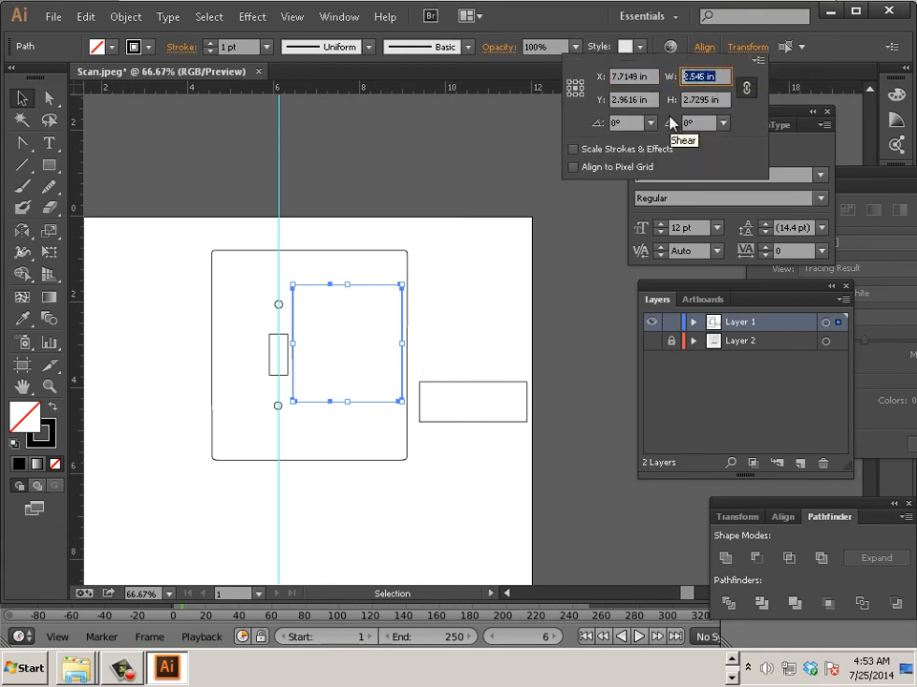
pyautogui.write('2.5')
pyautogui.press('Return')
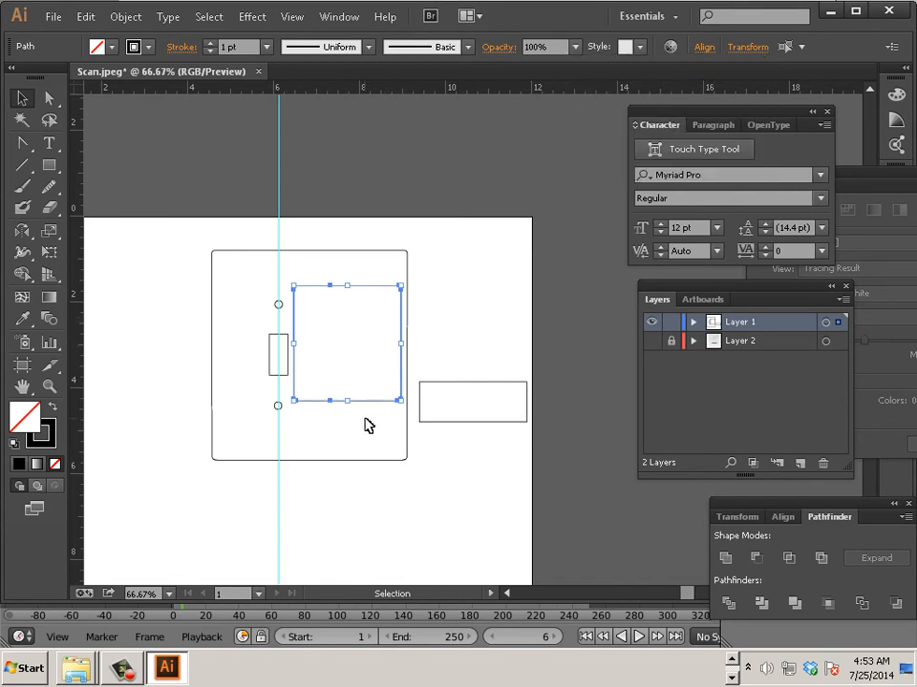
# Stretch the inner outline at its bottom and top edges to about 3.9 in tall, and clear the selection
pyautogui.scroll(2, 353, 422)
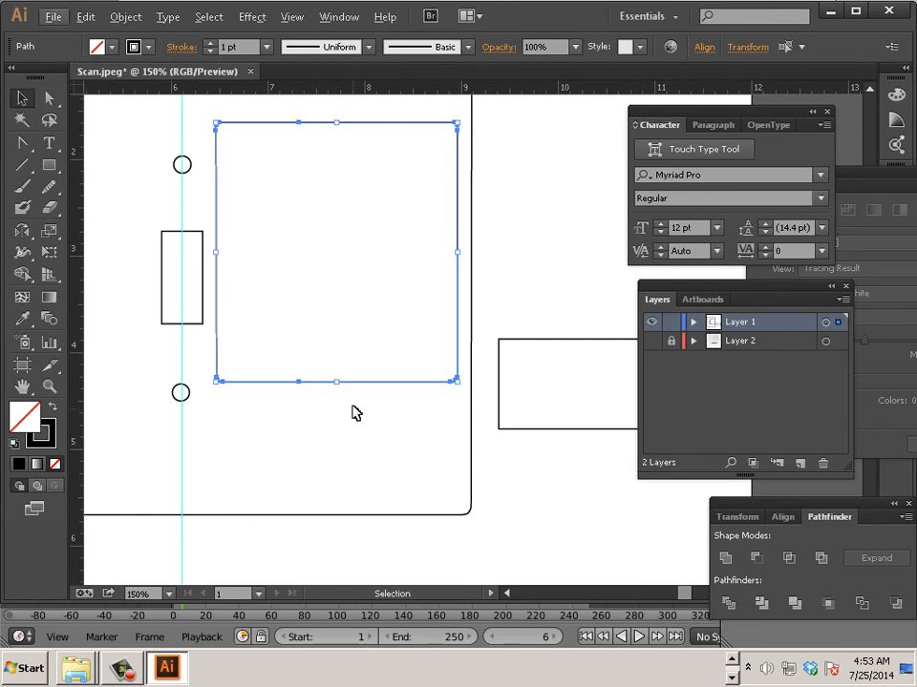
pyautogui.moveTo(337, 383); pyautogui.dragTo(343, 467)
pyautogui.scroll(3, 343, 424)
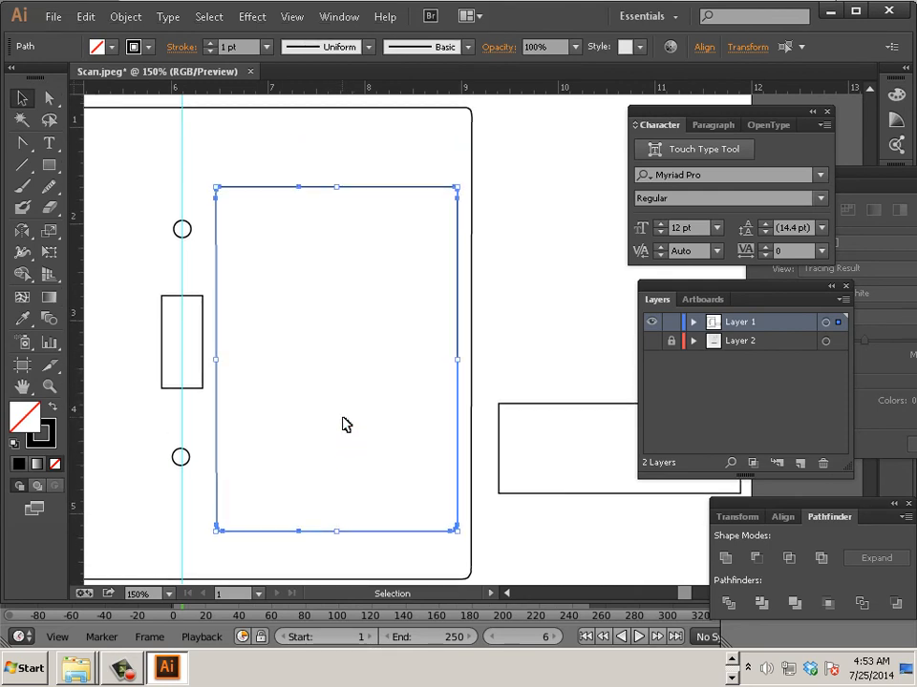
pyautogui.moveTo(336, 230); pyautogui.dragTo(337, 194)
pyautogui.click(522, 310)
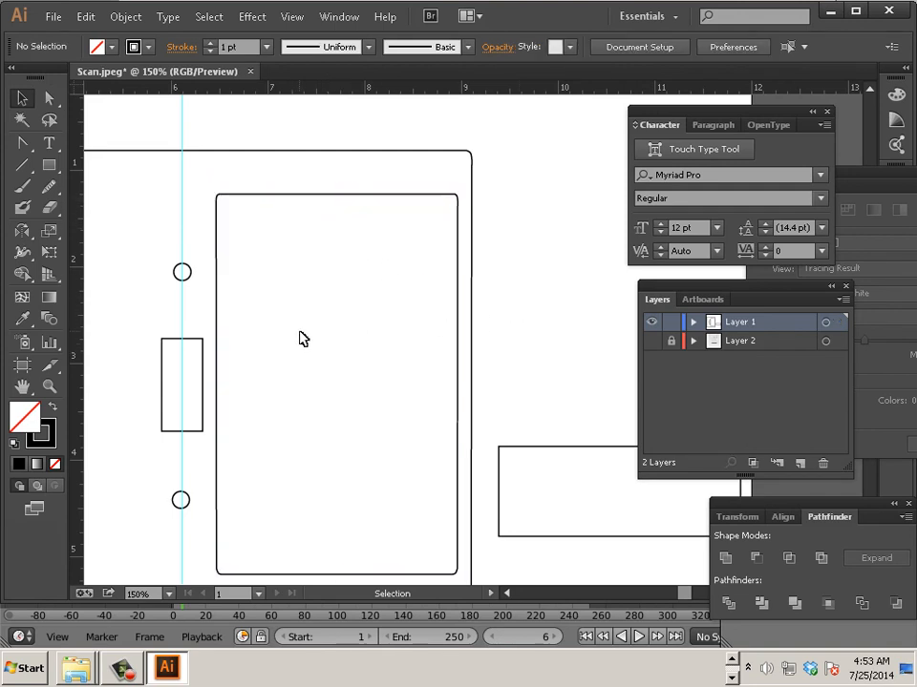
# Draw a circle about 6.6 mm in diameter inside the upper-left corner of the inner outline with the Ellipse tool
pyautogui.click(343, 199)
pyautogui.click(270, 186)
pyautogui.moveTo(51, 168); pyautogui.dragTo(118, 209)
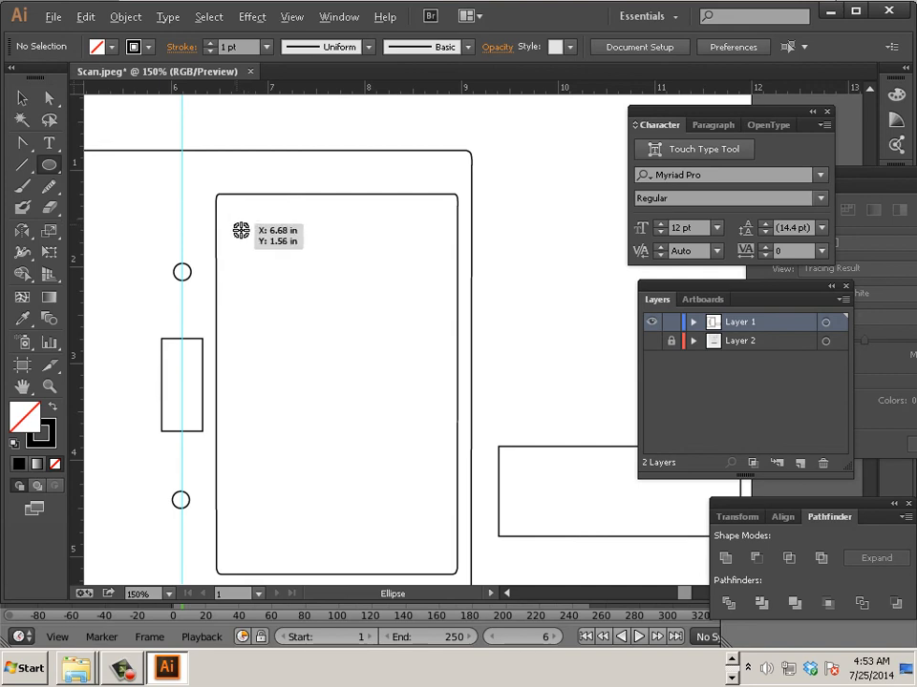
pyautogui.moveTo(225, 219); pyautogui.dragTo(247, 245)
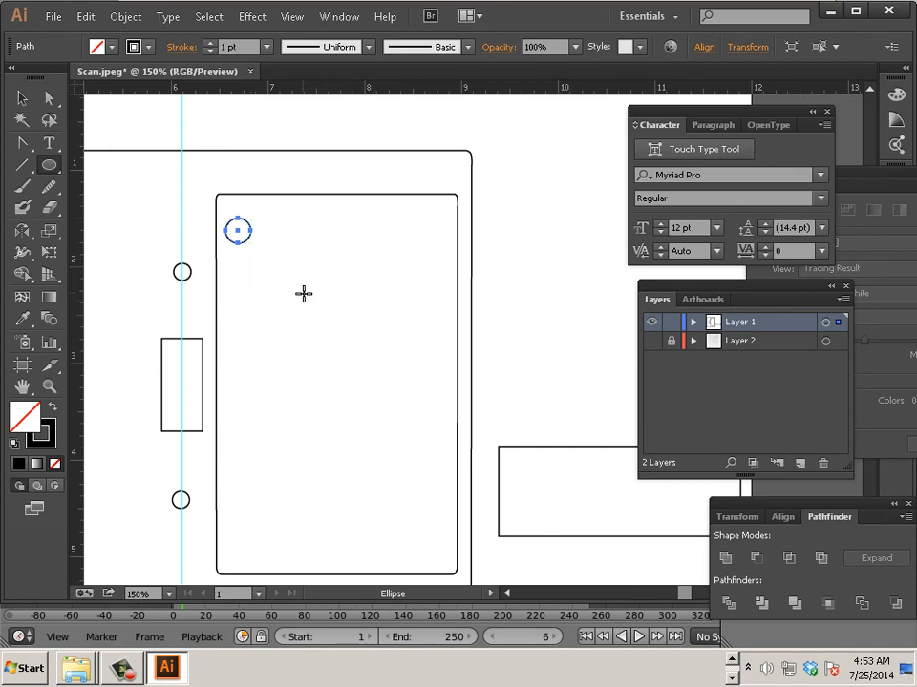
# Switch the ruler units to millimeters and set the corner circle's width and height to 3.5 mm
pyautogui.rightClick(82, 94)
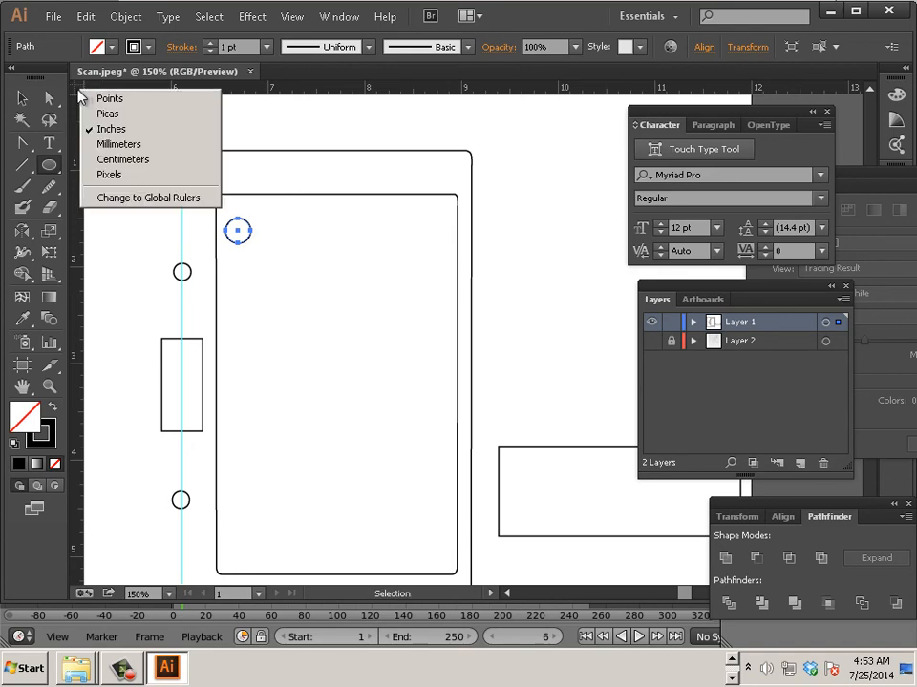
pyautogui.click(110, 144)
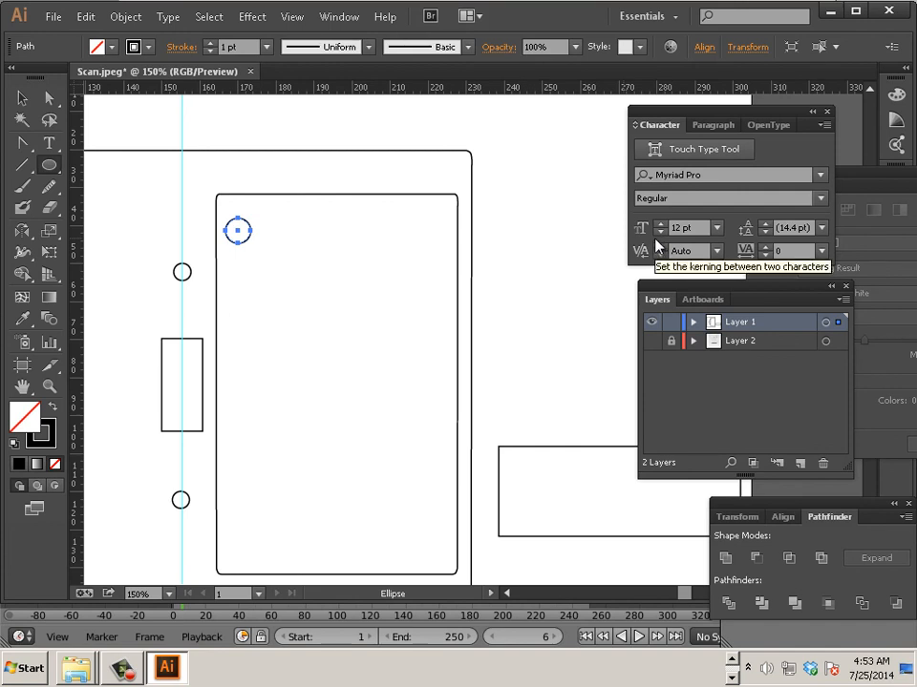
pyautogui.click(746, 48)
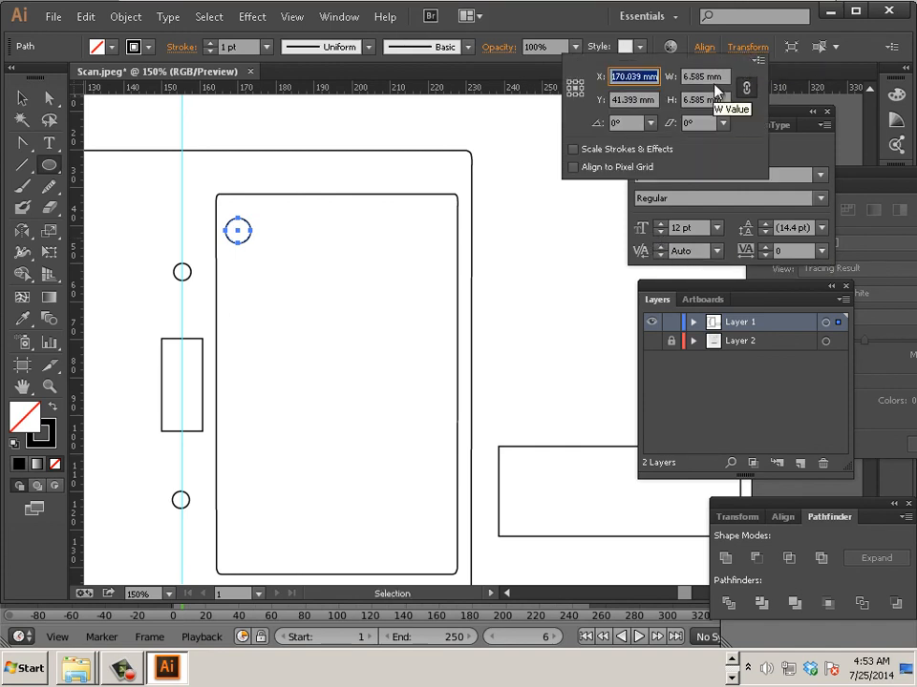
pyautogui.click(707, 78)
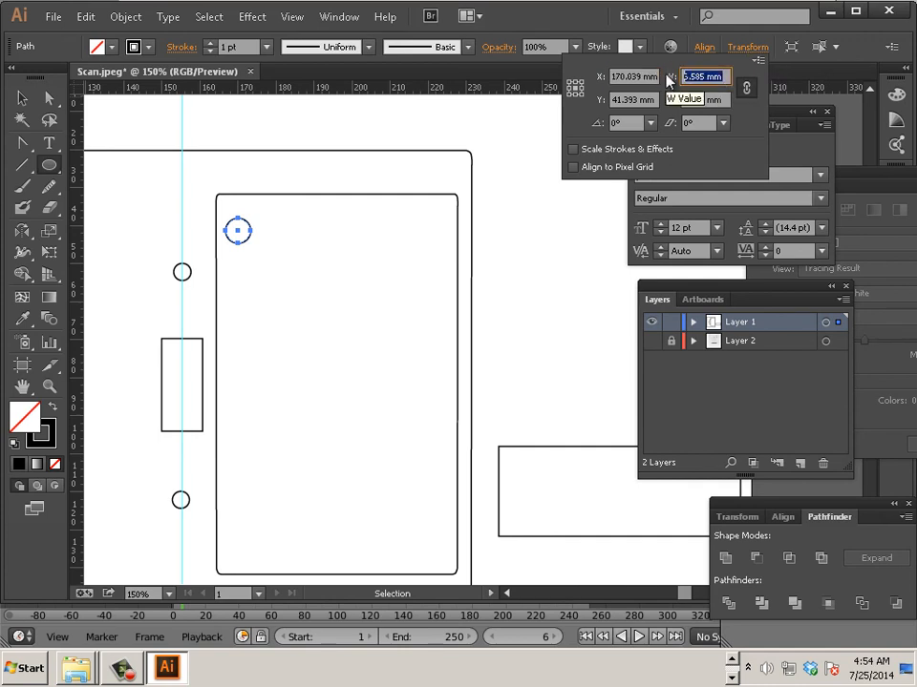
pyautogui.write('3.5')
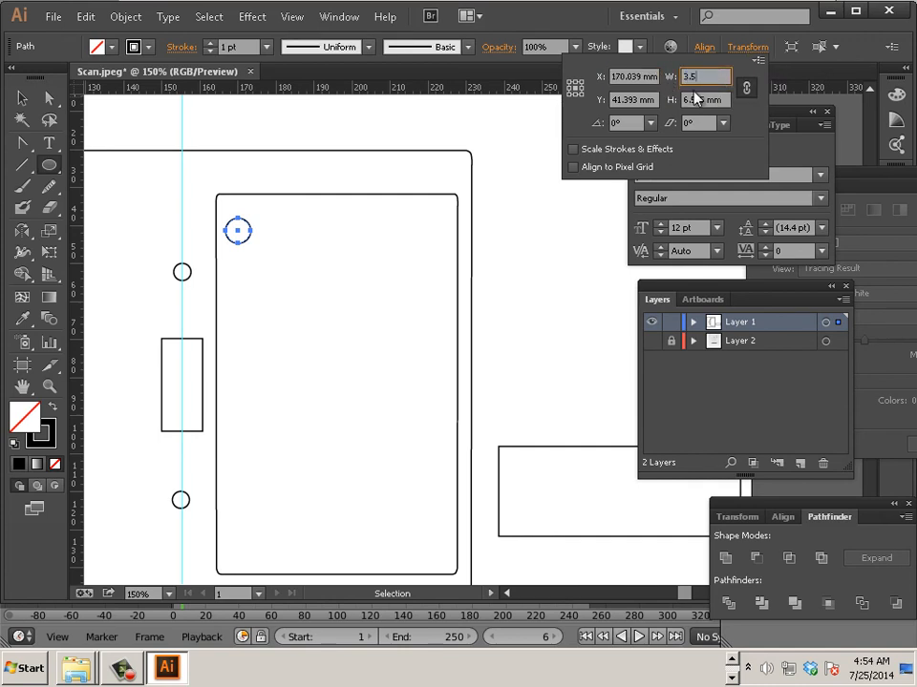
pyautogui.click(695, 100)
pyautogui.moveTo(723, 102); pyautogui.dragTo(659, 99)
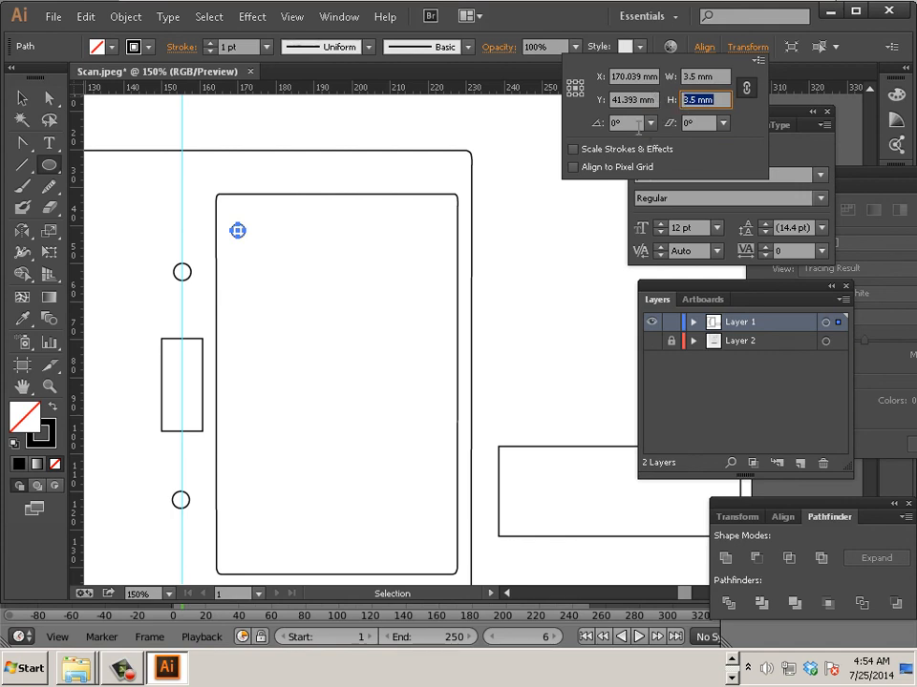
pyautogui.click(221, 230)
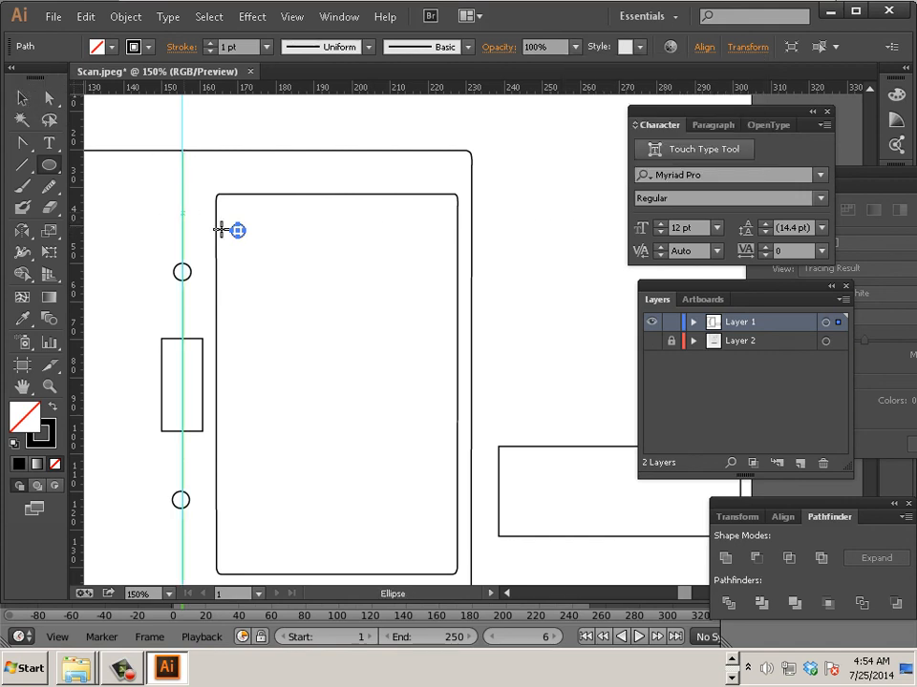
pyautogui.click(256, 246)
pyautogui.click(473, 340)
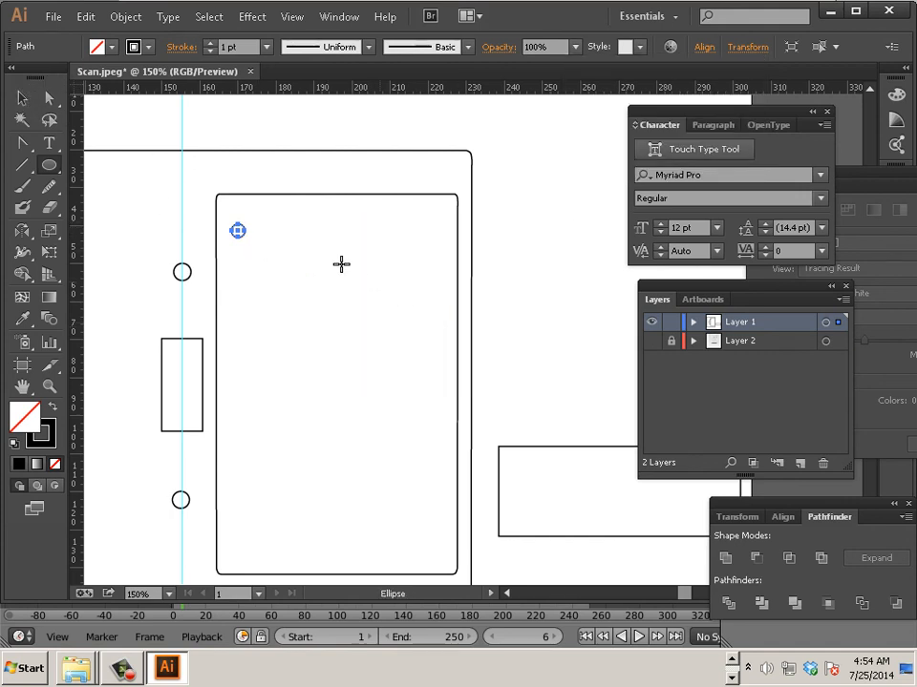
# Move the 3.5 mm circle slightly upward, place a level copy in the inner outline's upper-right corner, and select both circles
pyautogui.scroll(1, 289, 248)
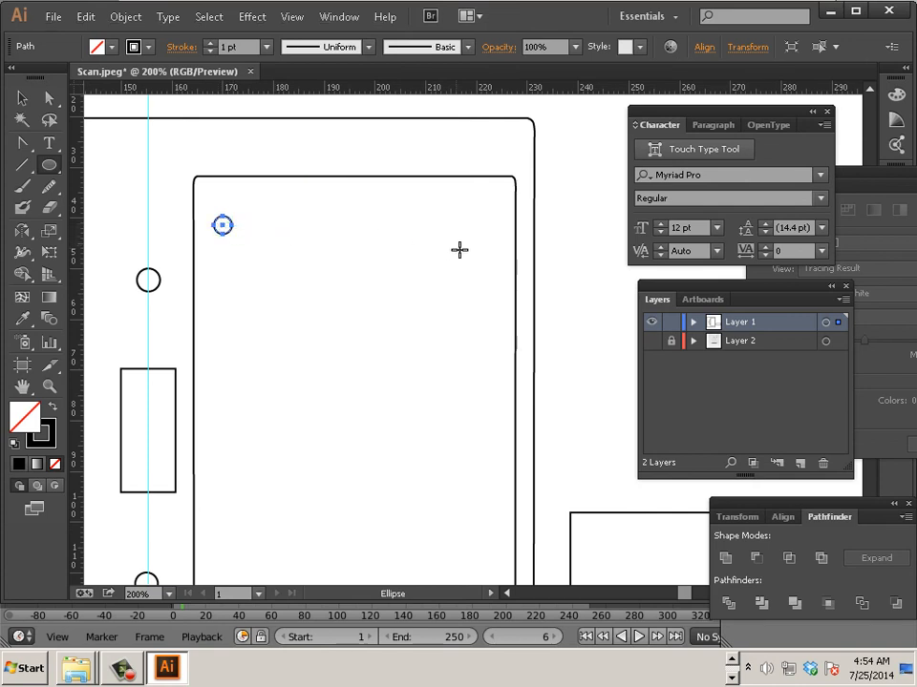
pyautogui.click(19, 98)
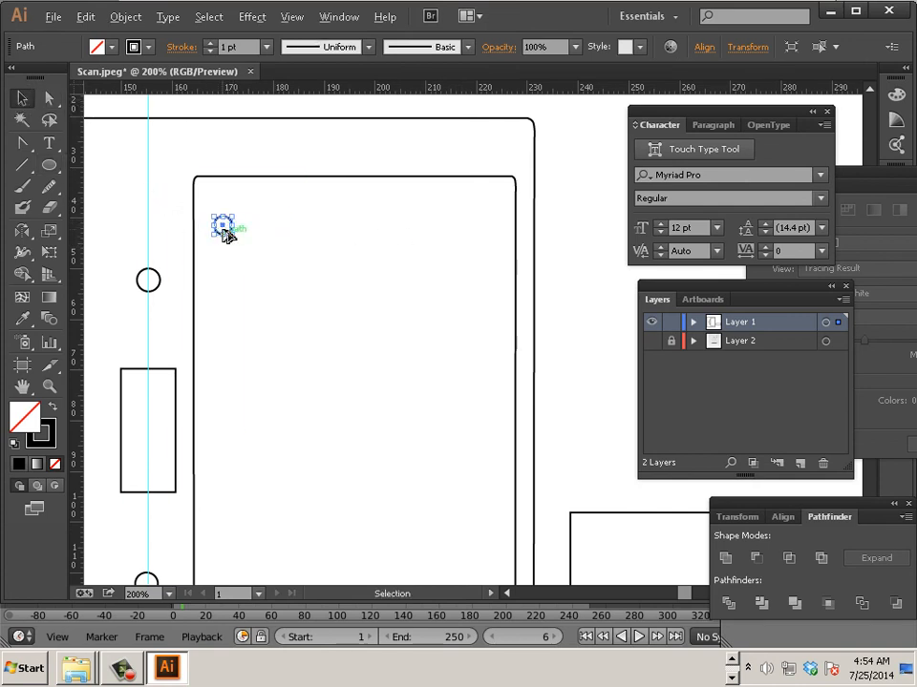
pyautogui.moveTo(223, 230)
pyautogui.mouseDown()
pyautogui.moveTo(491, 231)
pyautogui.moveTo(470, 242)
pyautogui.moveTo(216, 267)
pyautogui.moveTo(232, 210)
pyautogui.mouseUp()
pyautogui.click(463, 274)
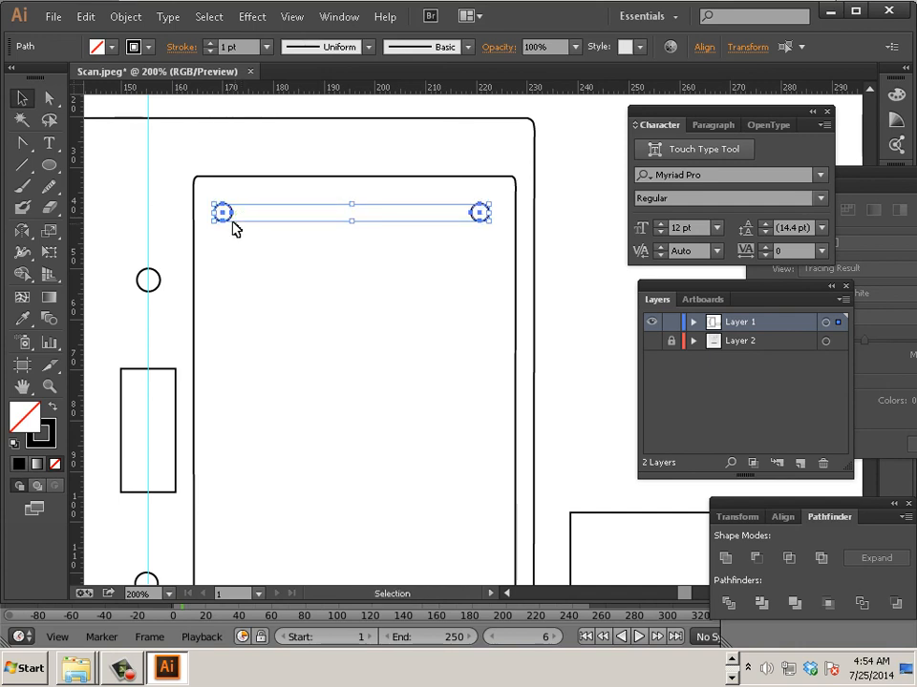
# Place a vertically aligned copy of both 3.5 mm circles in the inner outline's two lower corners and clear the selection
pyautogui.scroll(-1, 234, 222)
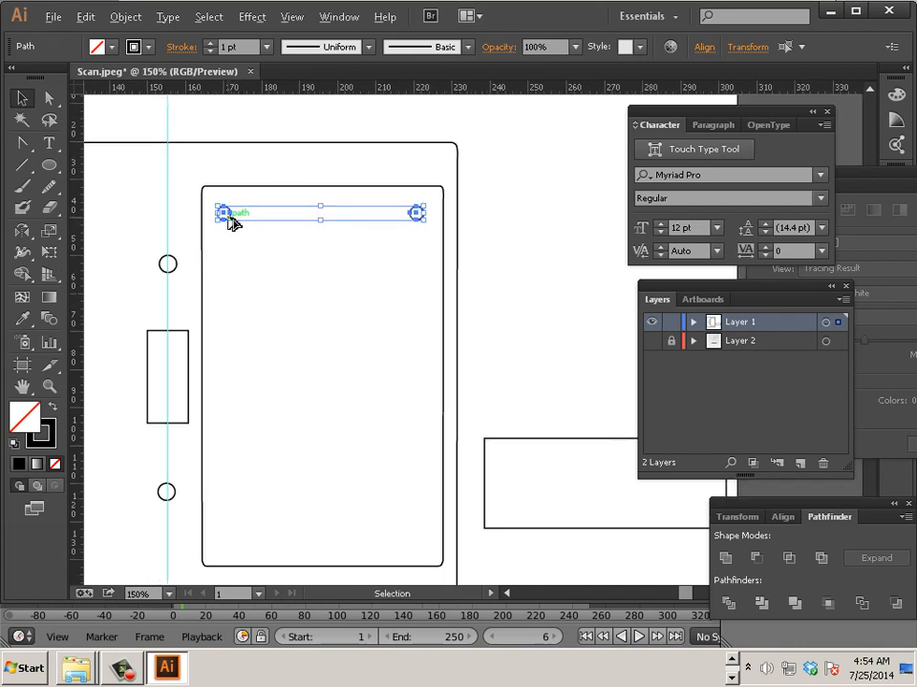
pyautogui.moveTo(229, 223); pyautogui.dragTo(216, 542)
pyautogui.hotkey('ctrl', '-')
pyautogui.hotkey('ctrl', '-')
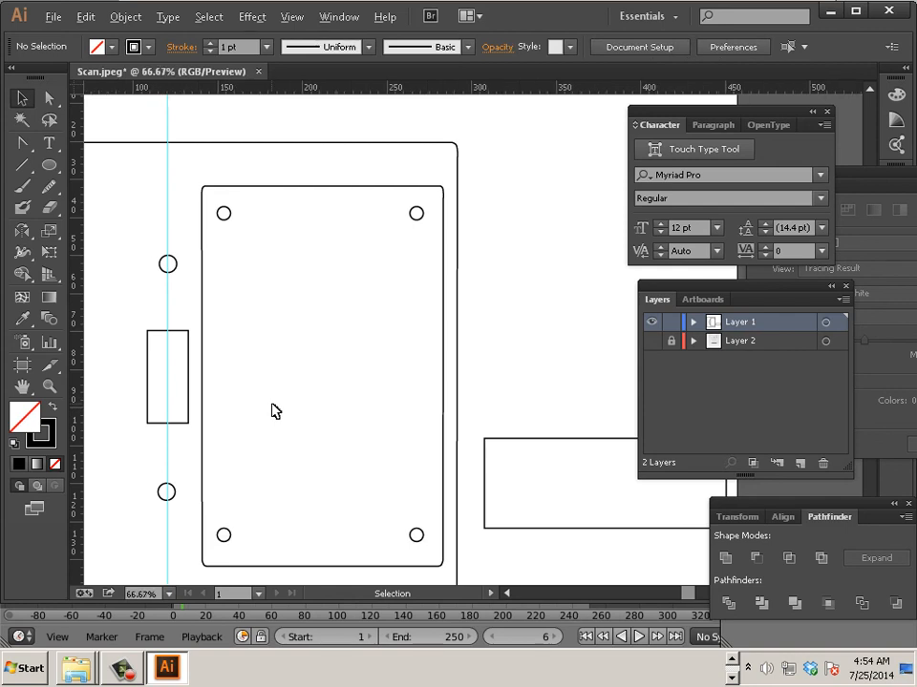
# Delete the leftover reference rectangle outside the plate, beyond its right edge
pyautogui.moveTo(168, 401); pyautogui.dragTo(317, 368)
pyautogui.scroll(1, 412, 385)
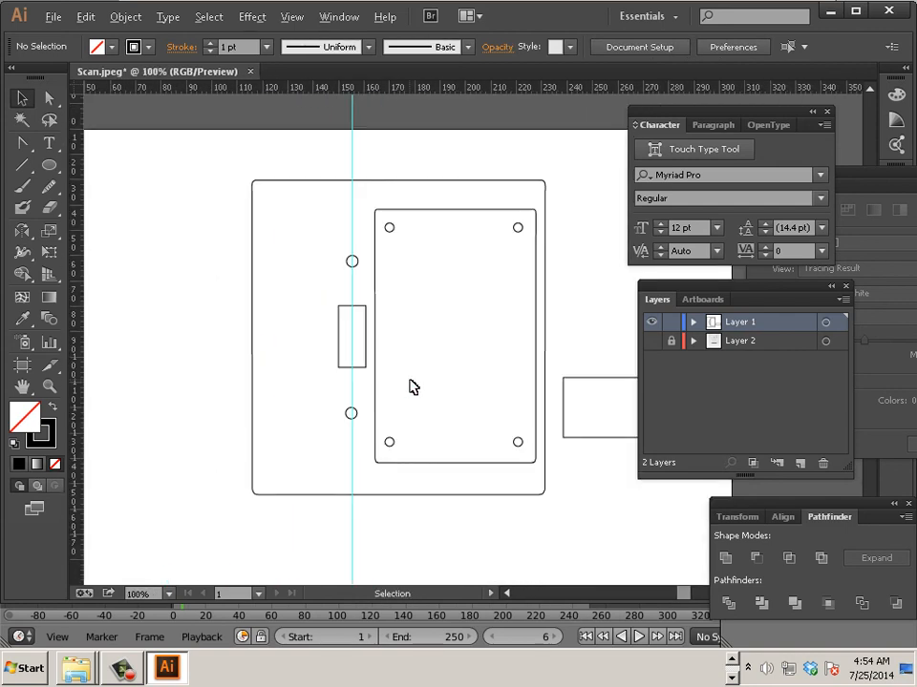
pyautogui.scroll(1, 411, 385)
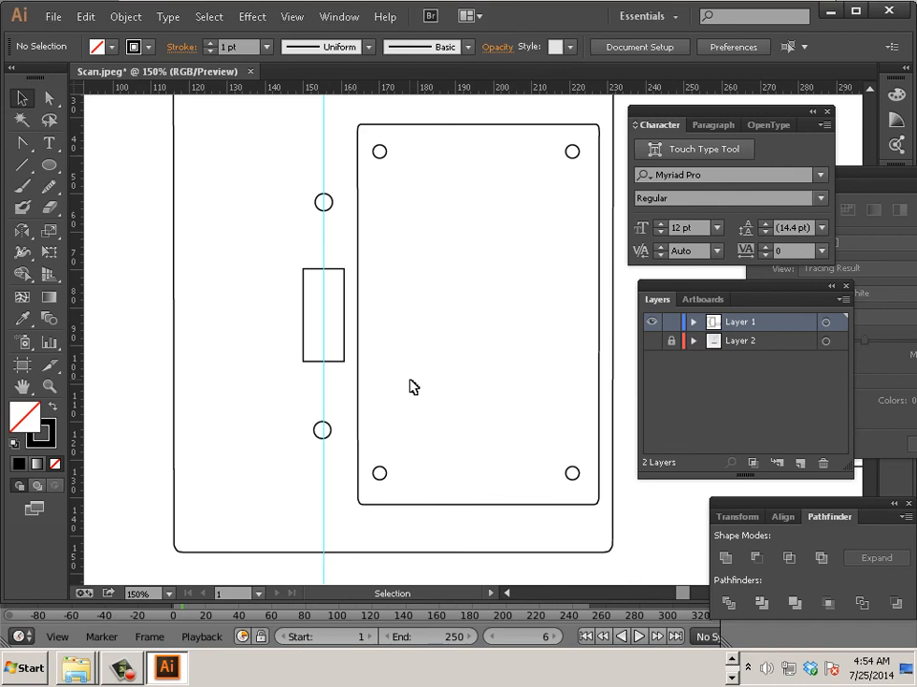
pyautogui.scroll(-1, 412, 385)
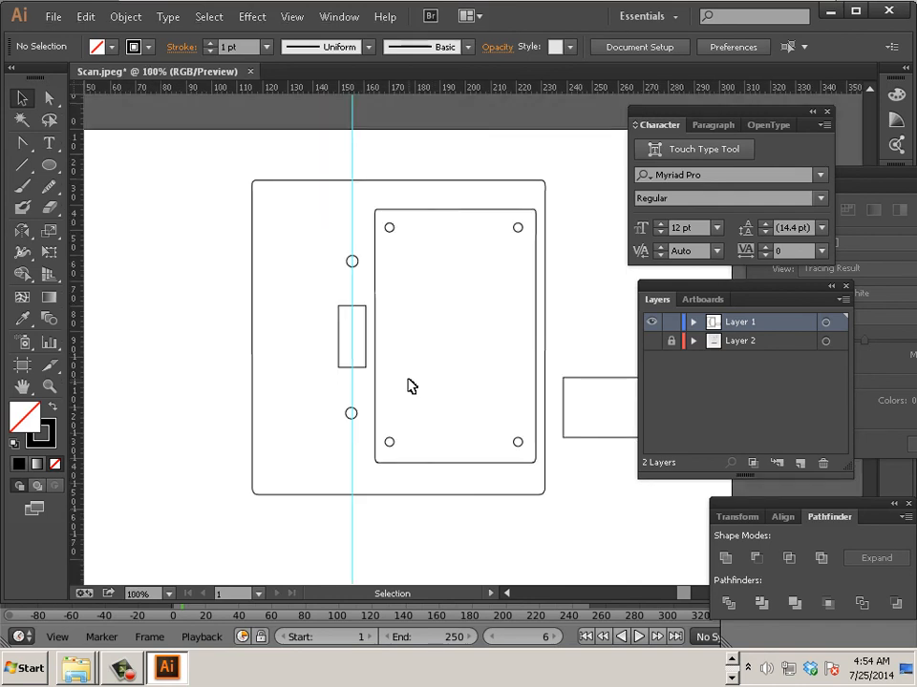
pyautogui.press('space')
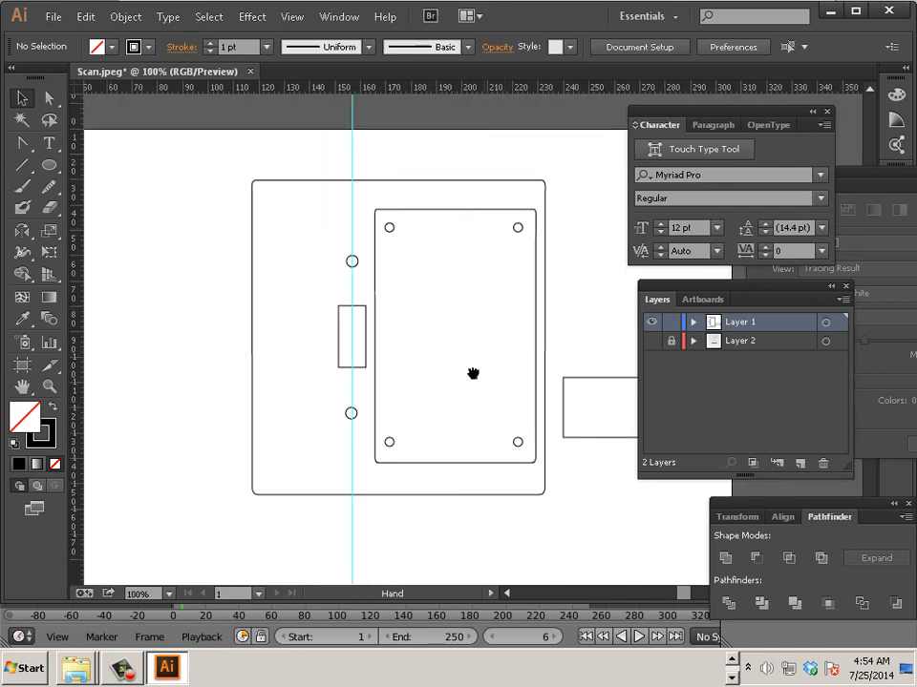
pyautogui.moveTo(472, 373); pyautogui.dragTo(425, 362)
pyautogui.click(539, 435)
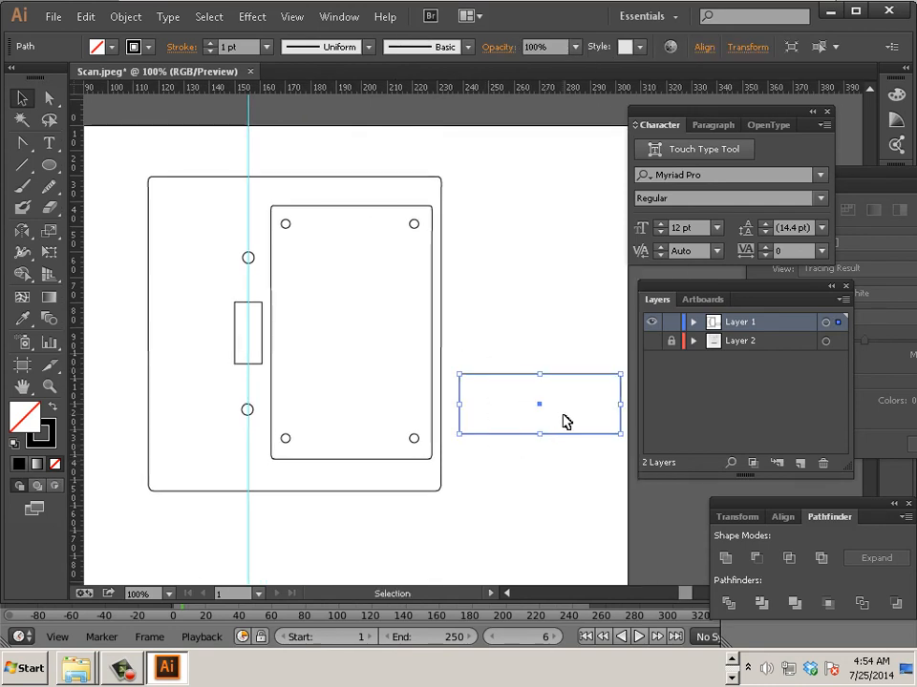
pyautogui.press('Delete')
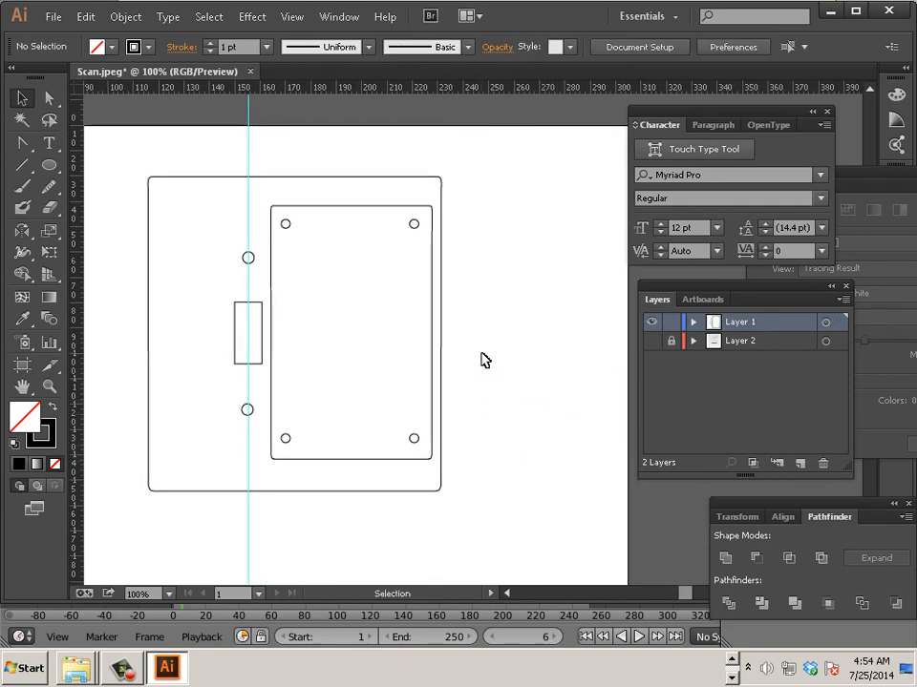